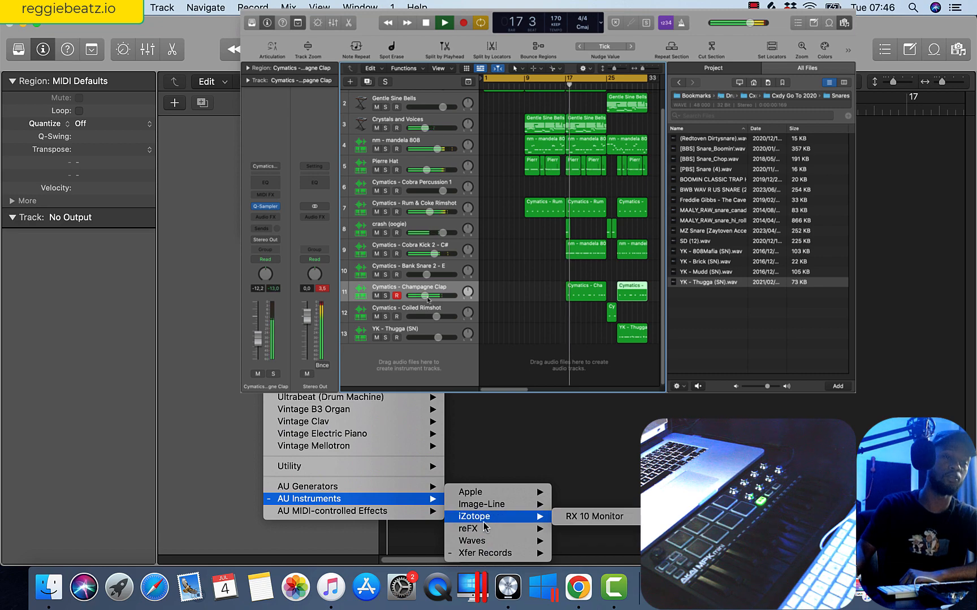
Create one software instrument track with Alchemy as its instrument.
mouse_move(494, 495)
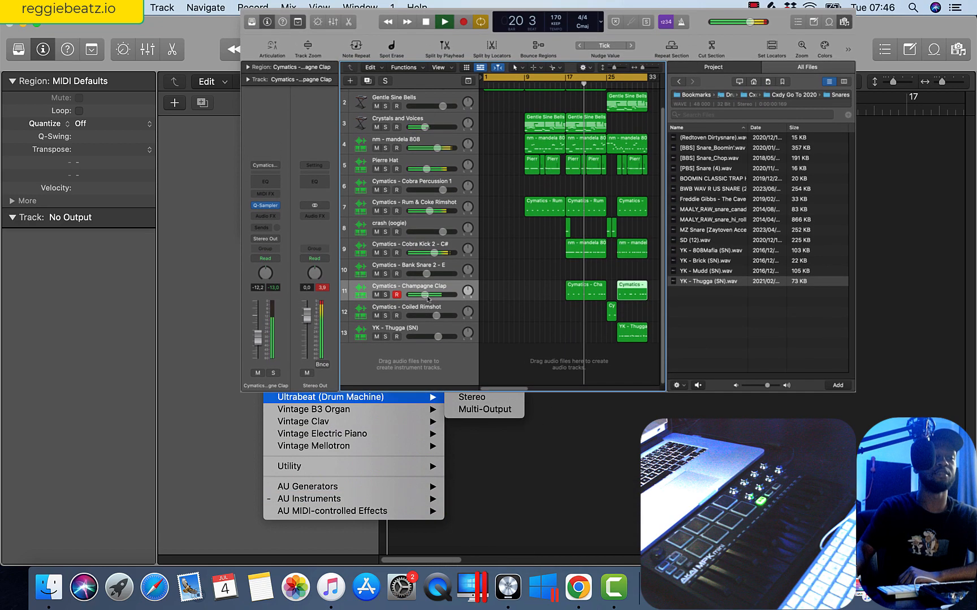
key("Escape")
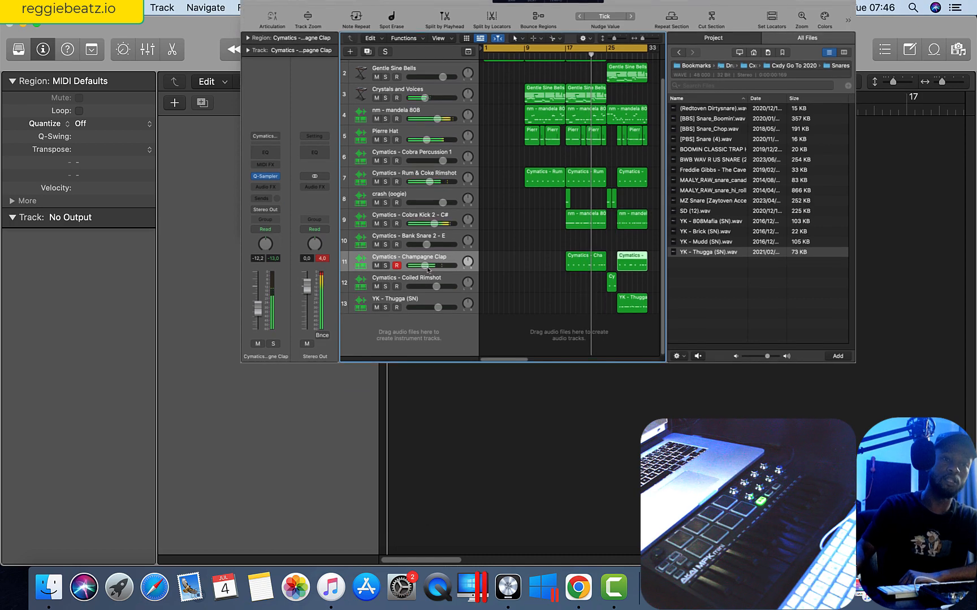
key("Return")
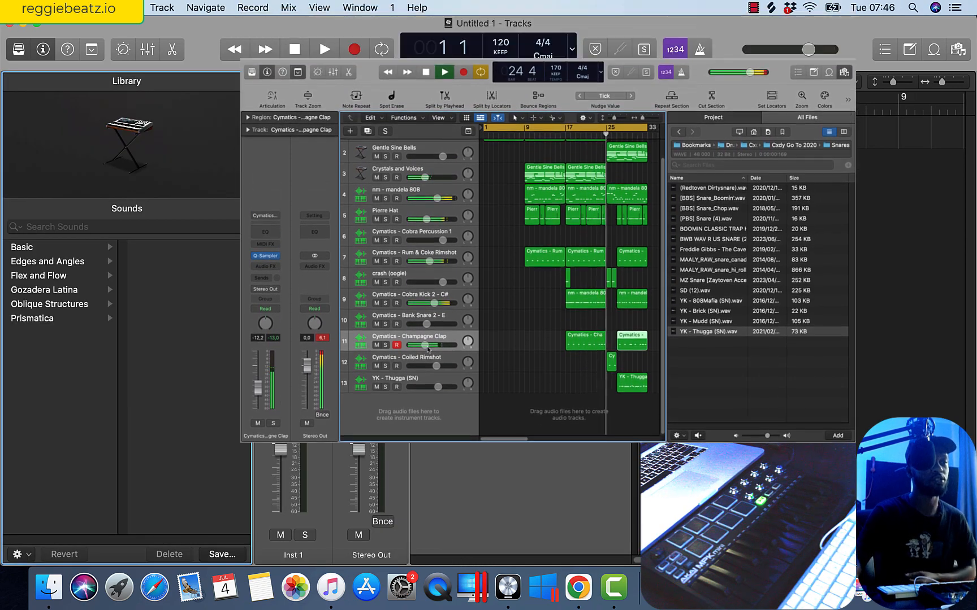
left_click(36, 24)
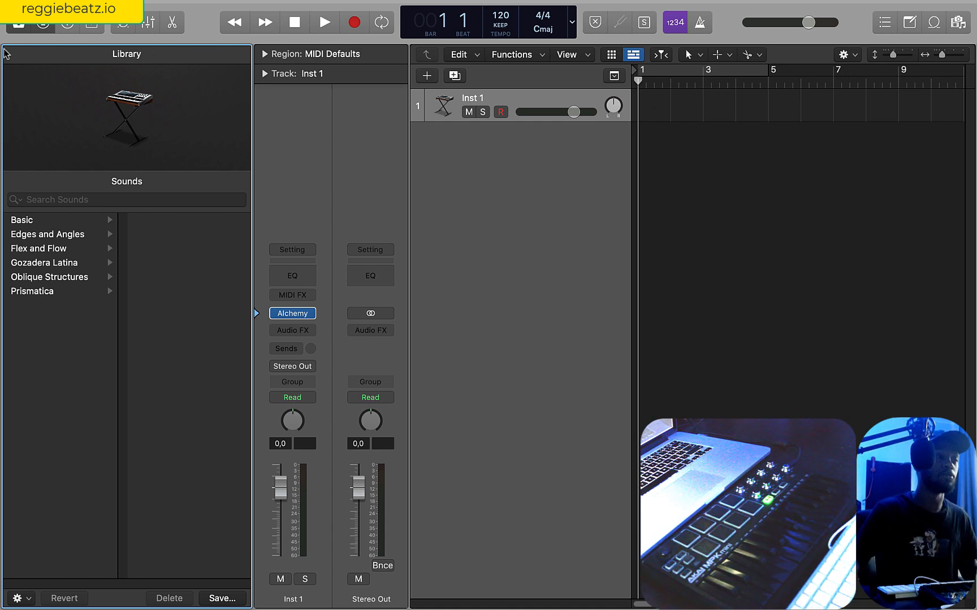
left_click(52, 25)
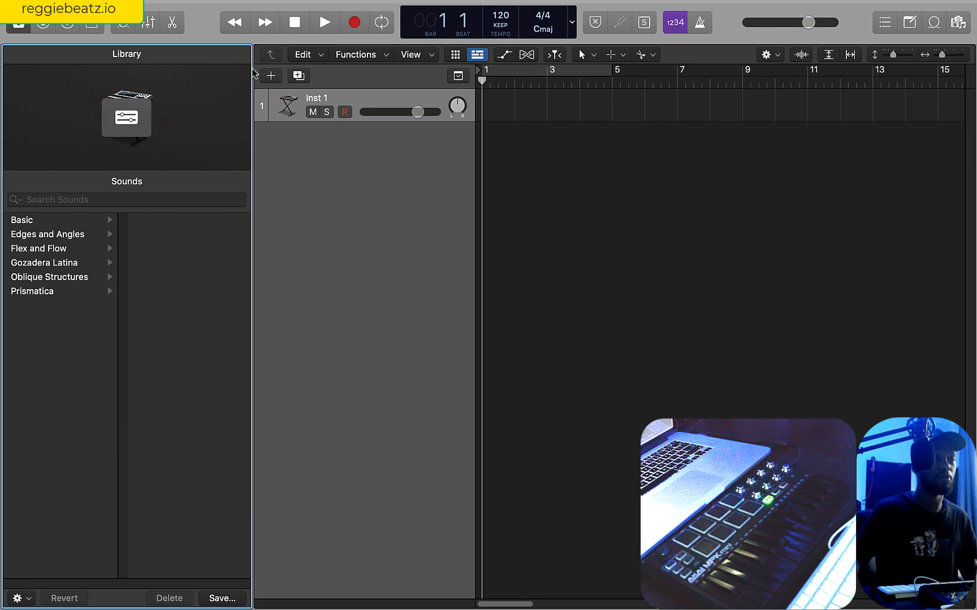
left_click(269, 80)
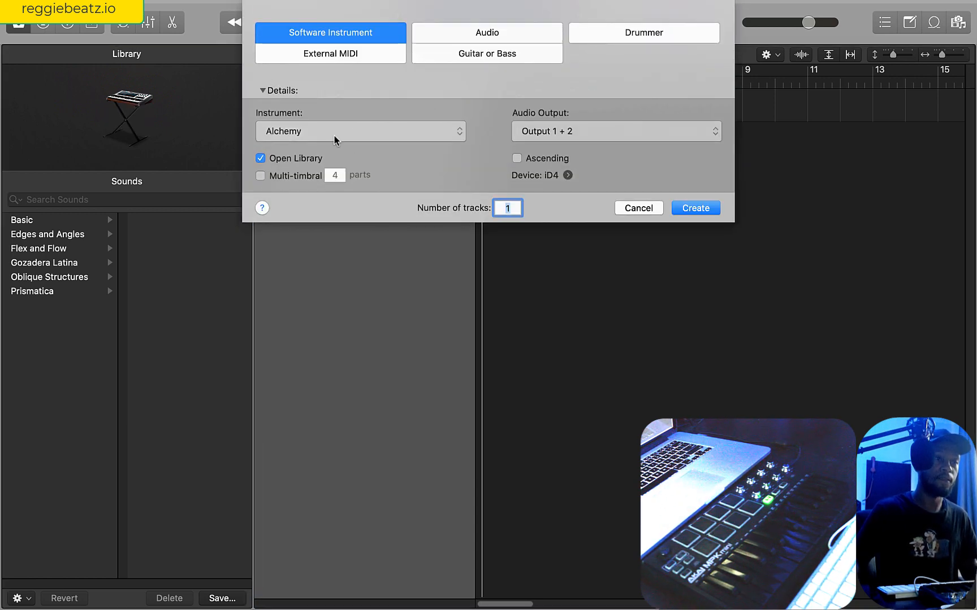
key("Return")
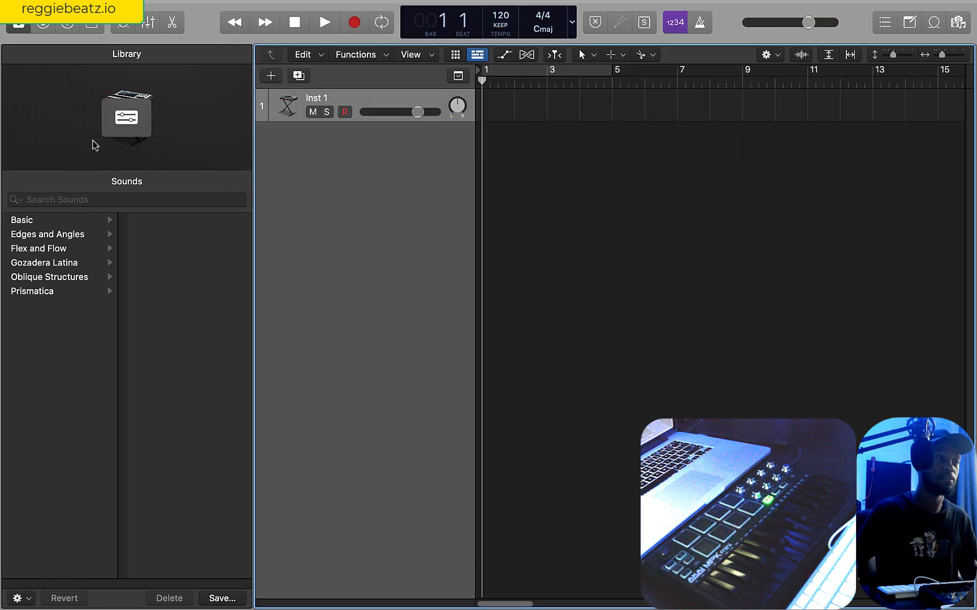
left_click(55, 26)
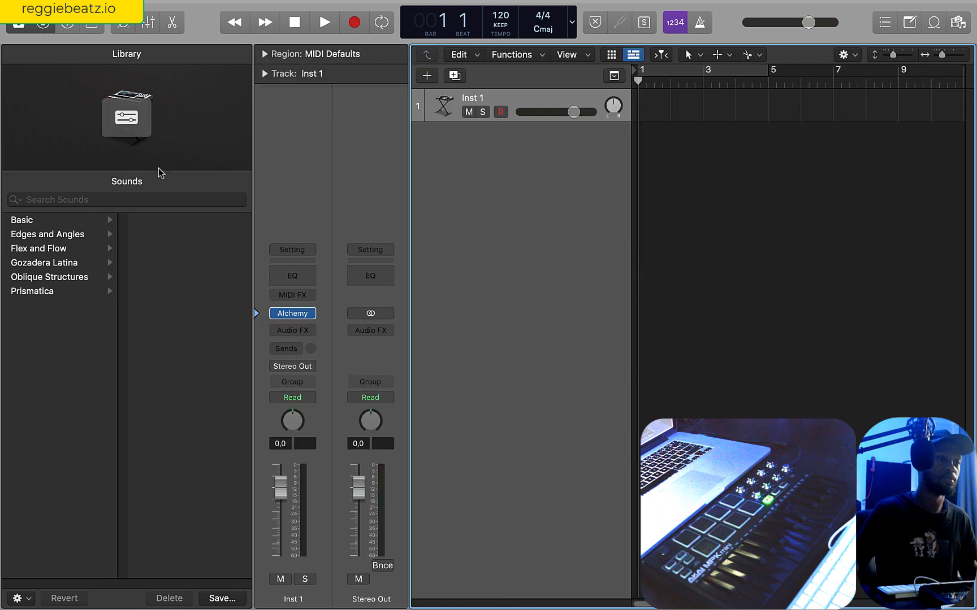
Open the Alchemy instrument on the Inst 1 track and filter its presets to the Keys category.
left_click(293, 314)
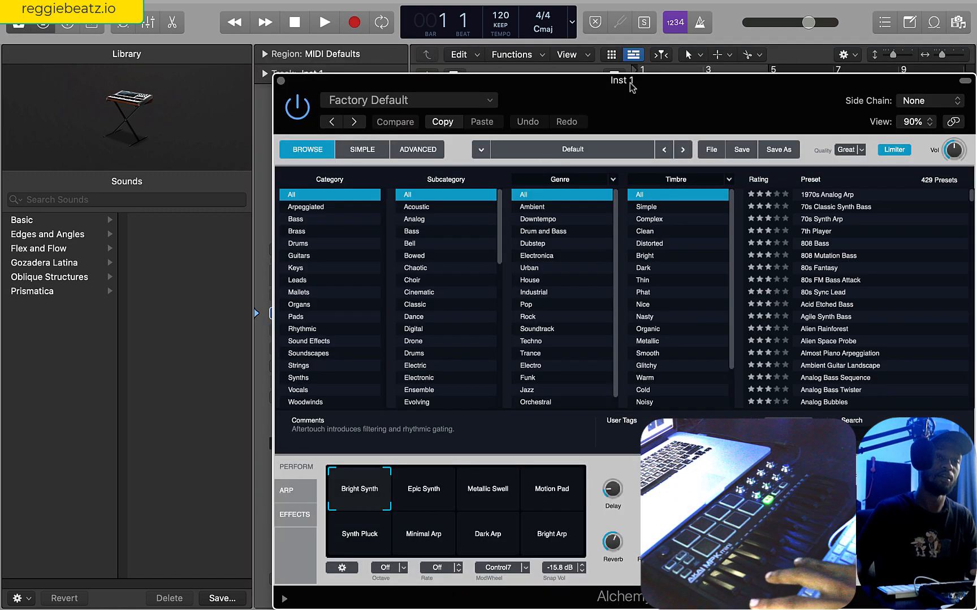
left_click_drag(671, 90, 513, 39)
left_click(136, 218)
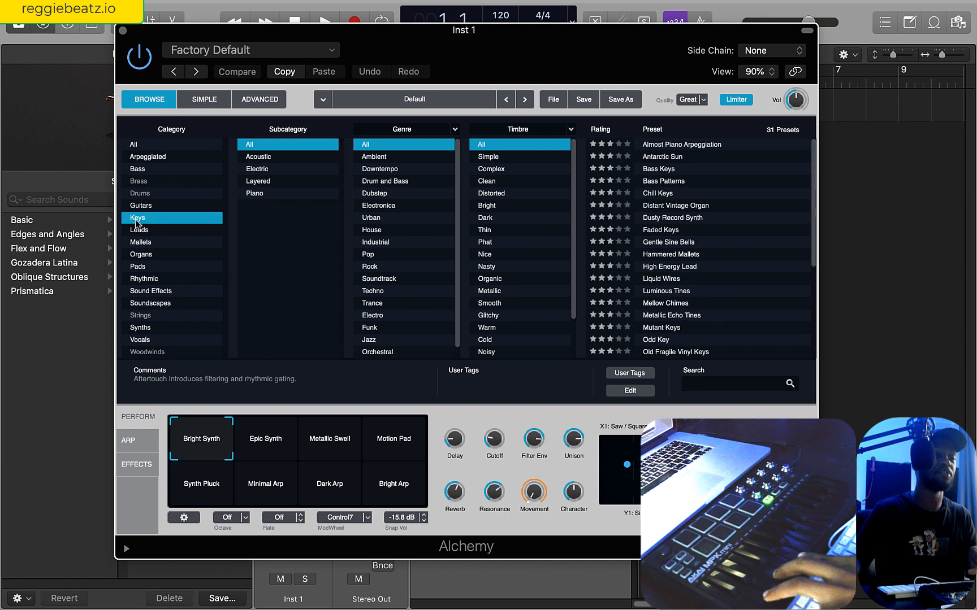
Load the Chill Keys preset and audition its performance variations from Bright Harmony and Dreamy Trem through to EPad.
left_click(668, 195)
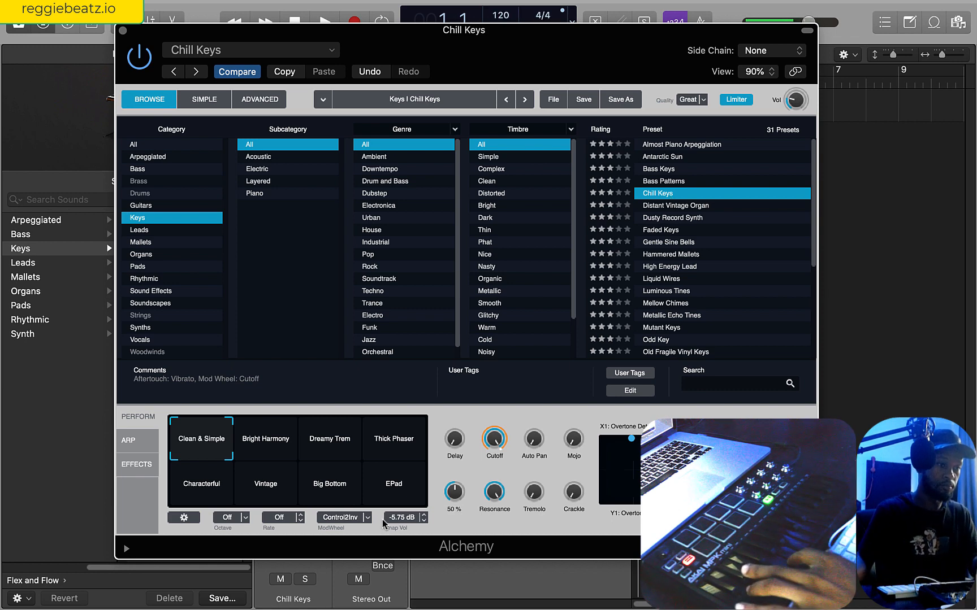
left_click(283, 456)
left_click(327, 441)
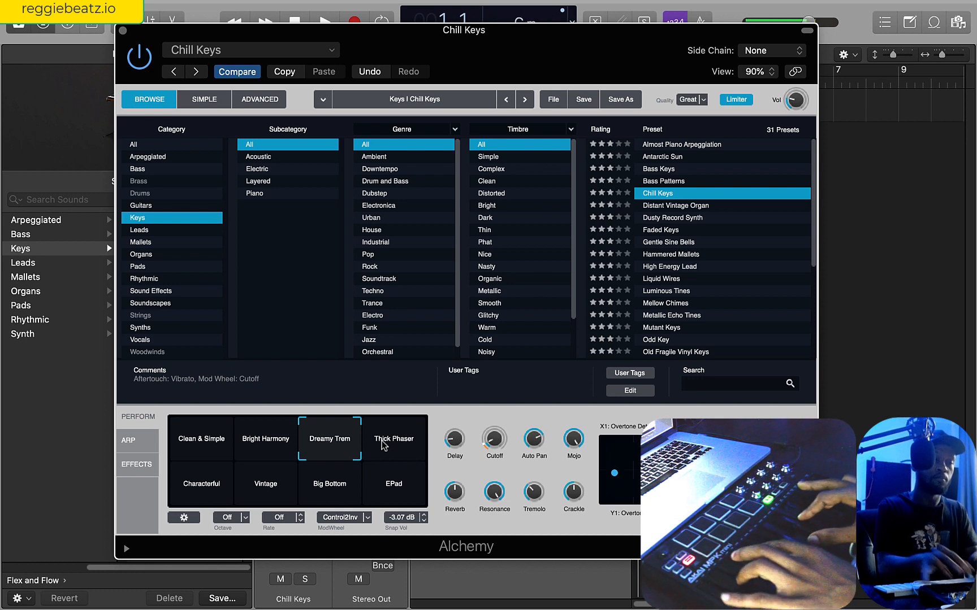
left_click(405, 445)
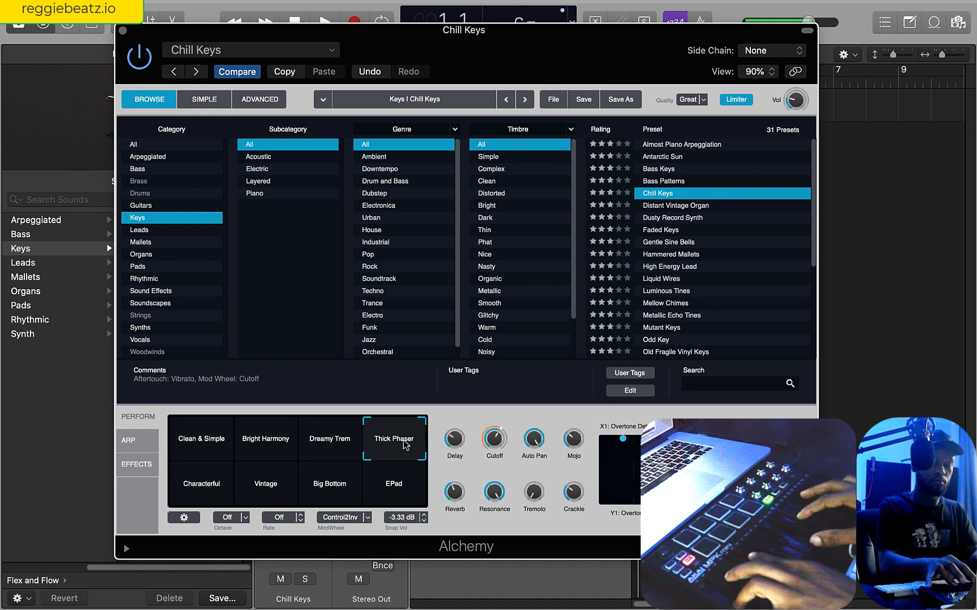
left_click(192, 498)
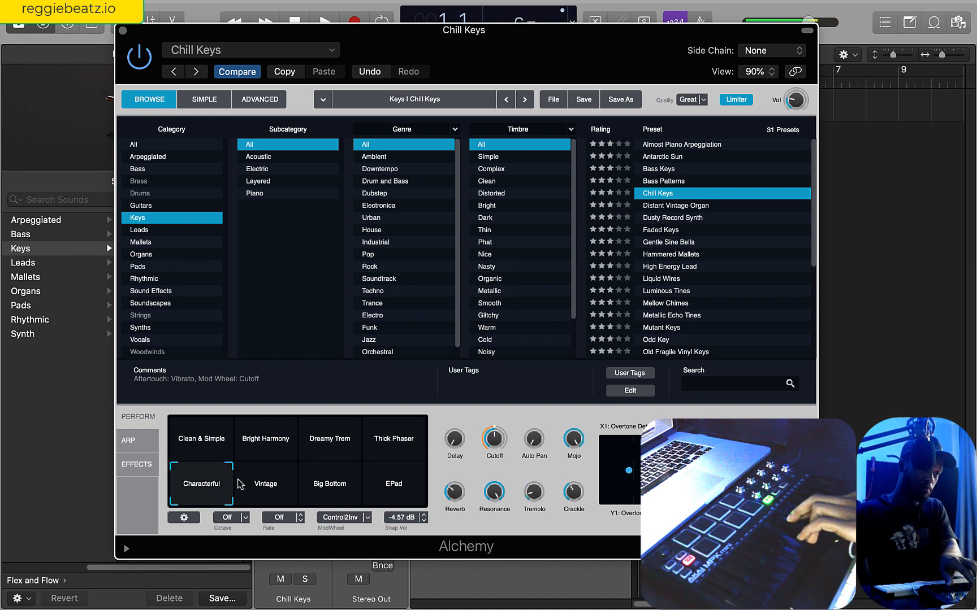
left_click(261, 489)
left_click(328, 487)
left_click(399, 489)
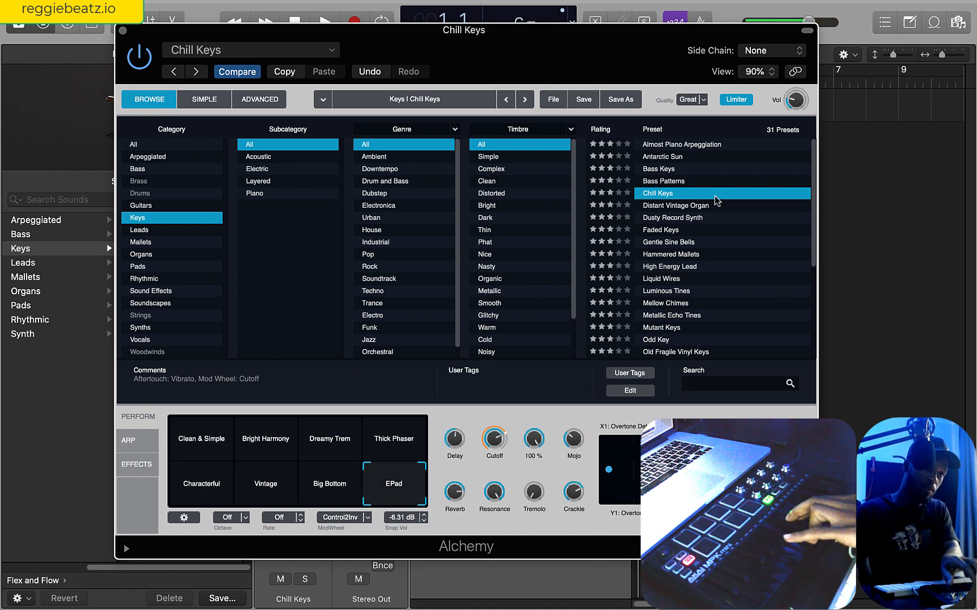
Audition the Distant Vintage Organ, Dusty Record Synth and Faded Keys presets, and load Gentle Sine Bells.
left_click(701, 207)
left_click(692, 219)
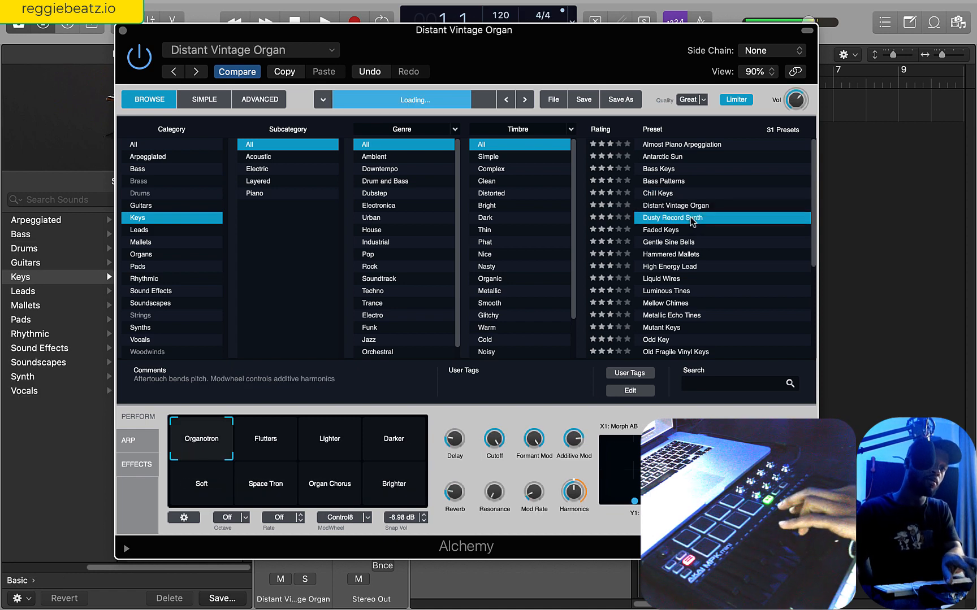
left_click(687, 230)
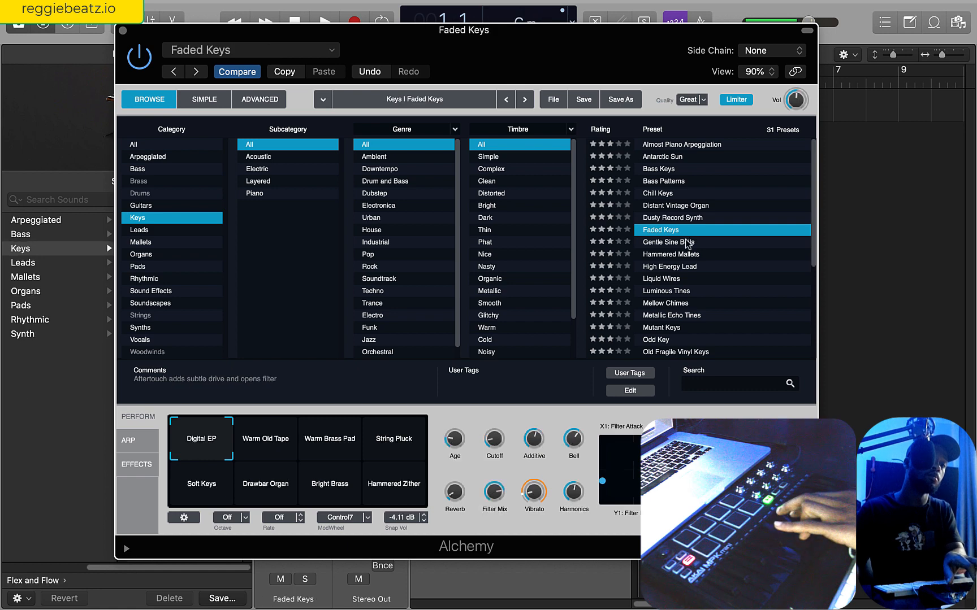
left_click(687, 243)
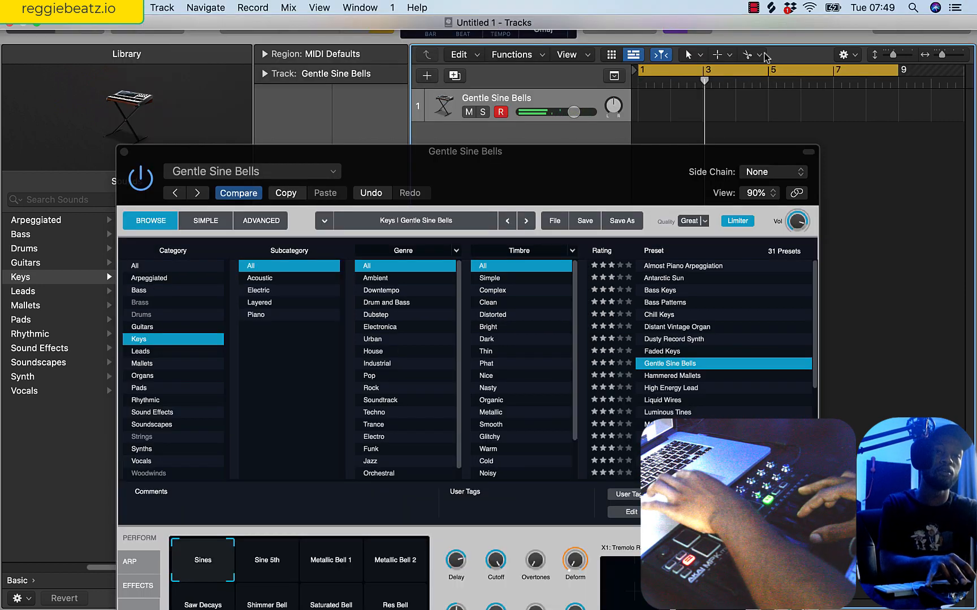
Extend the cycle range to just before bar 97 and record a melody of about eight bars on the Gentle Sine Bells track.
scroll(749, 72, "down", 8)
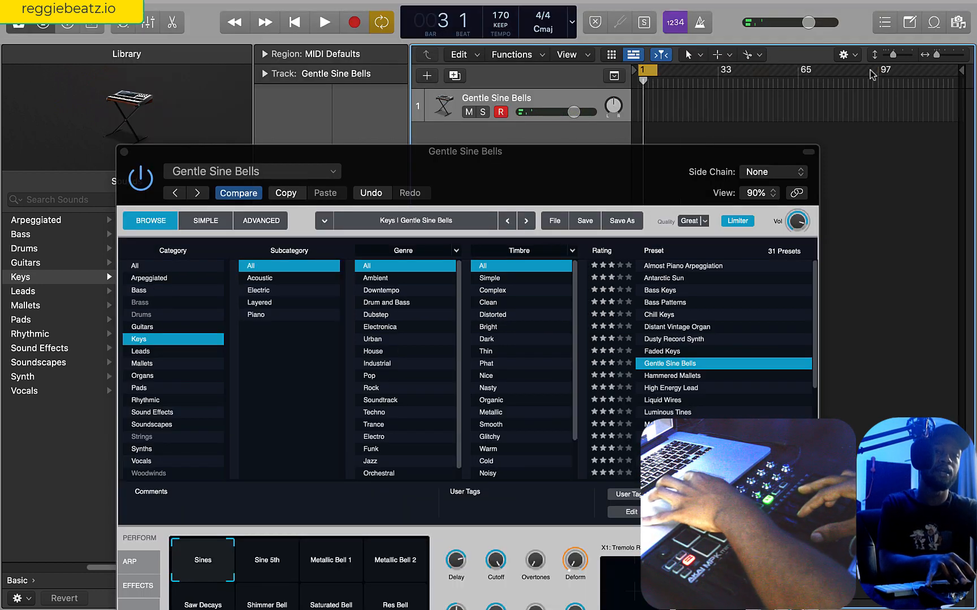
left_click_drag(877, 69, 277, 93)
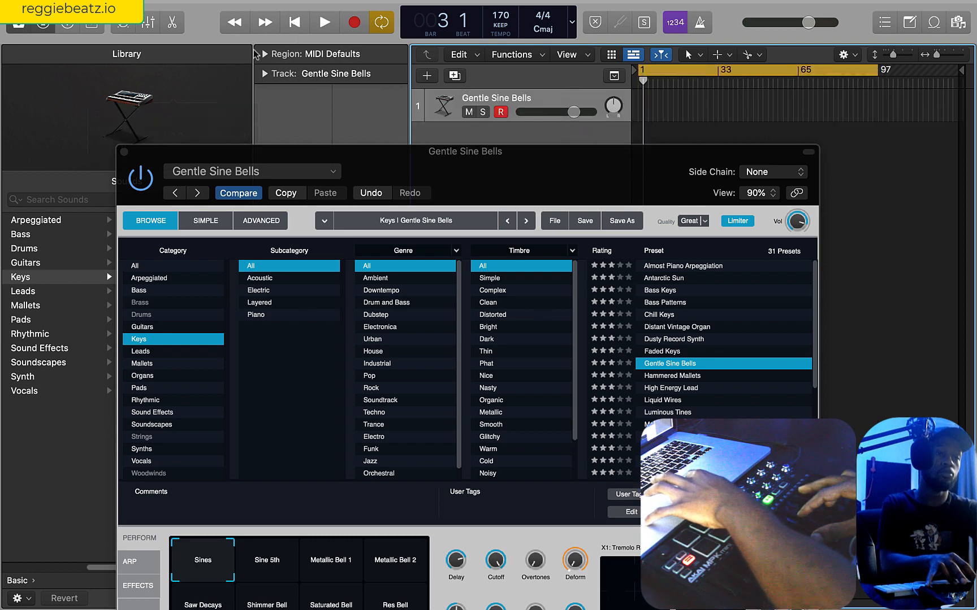
left_click(350, 25)
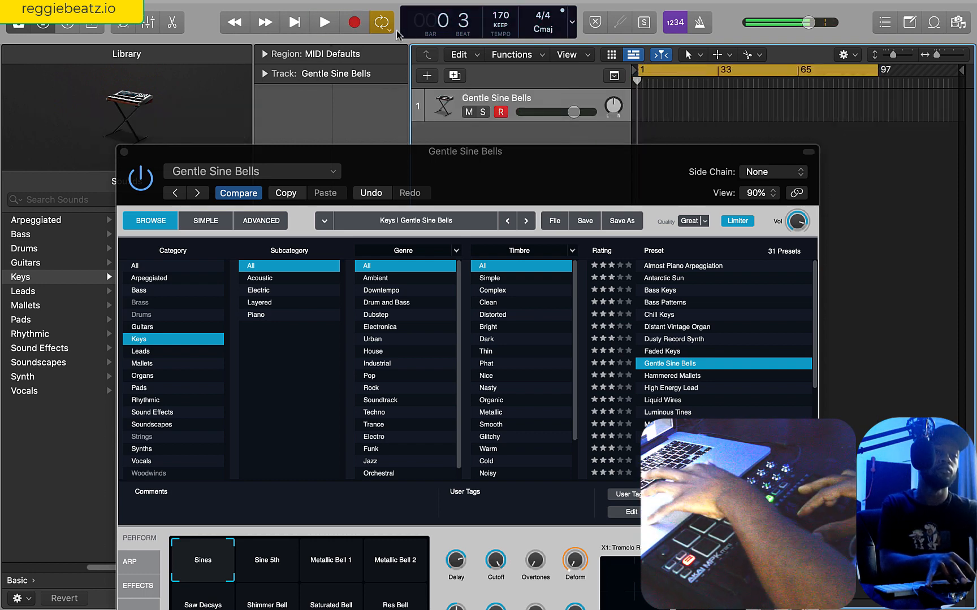
left_click(353, 33)
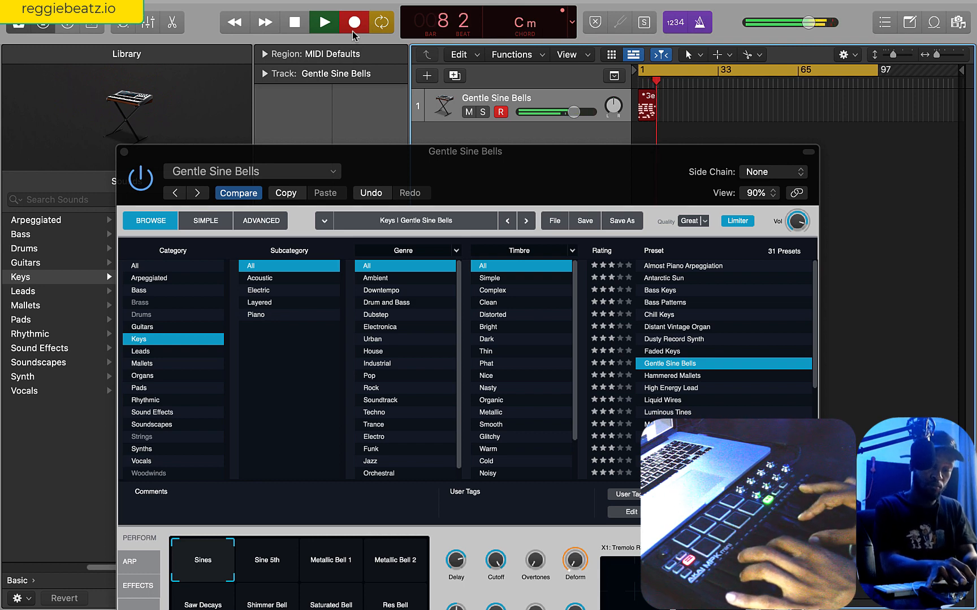
key("space")
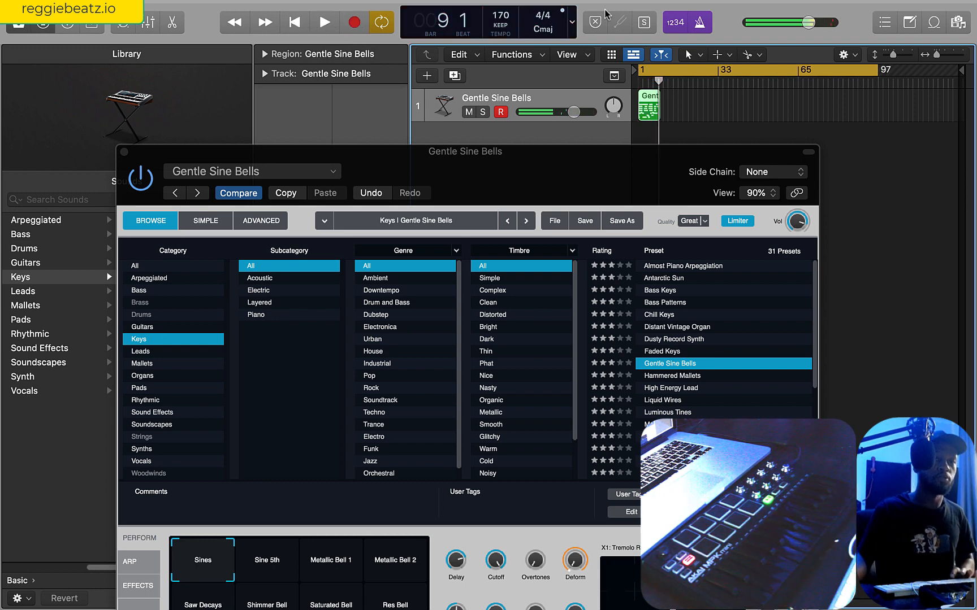
Shorten the cycle range to end at bar 10 and play back the recorded melody.
left_click_drag(876, 72, 659, 72)
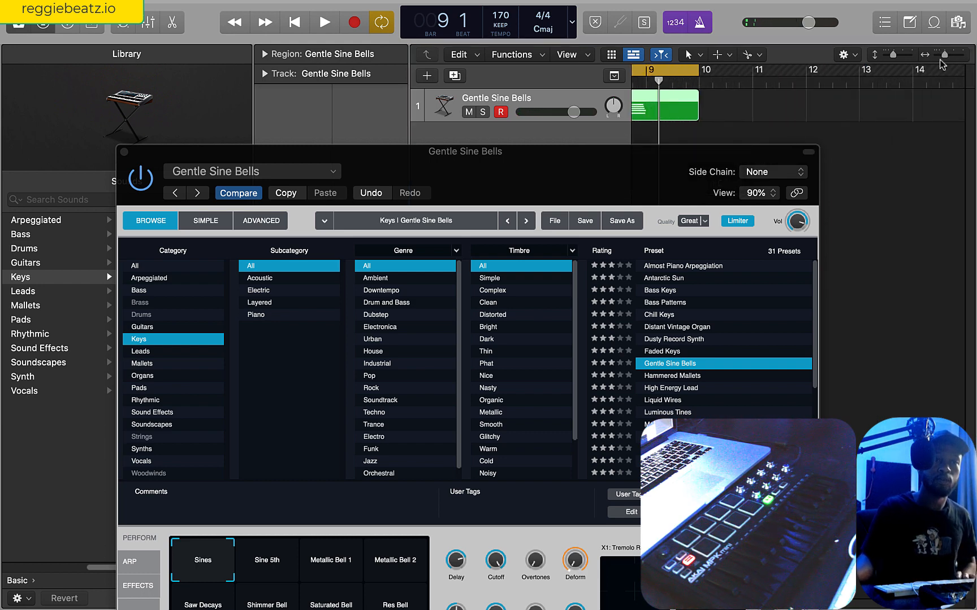
left_click_drag(939, 56, 944, 56)
key("space")
Clear the Alchemy window and the inspector from view and switch the metronome off.
left_click(125, 153)
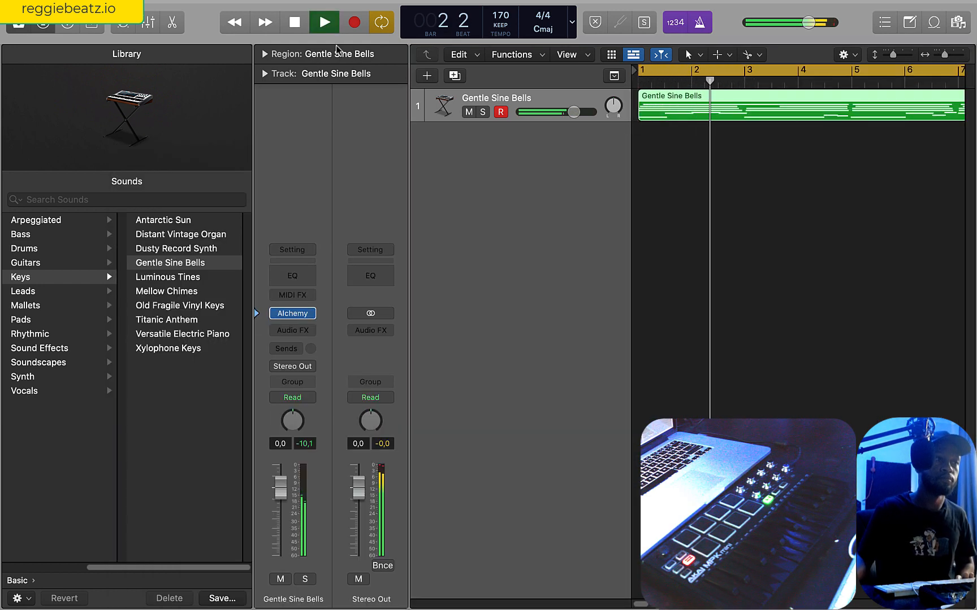
key("i")
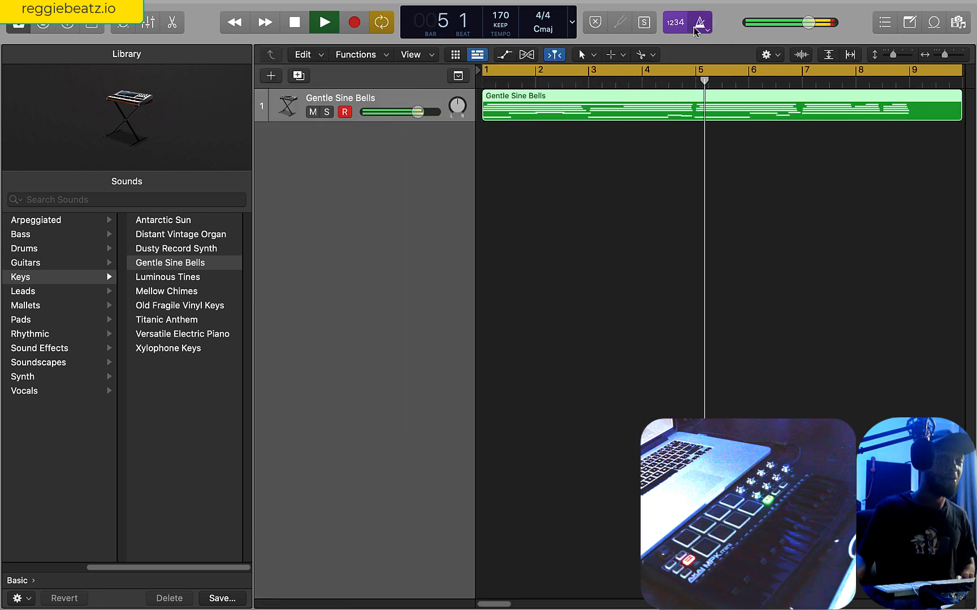
key("space")
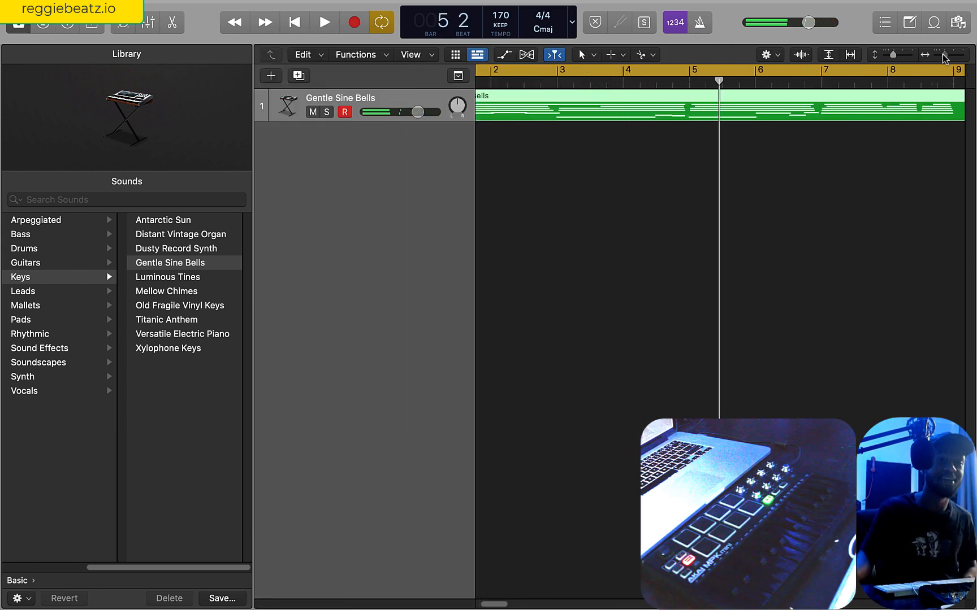
Trim the Gentle Sine Bells region to 8 bars and shorten the cycle range to end at bar 9.
left_click_drag(943, 59, 941, 59)
left_click_drag(695, 119, 673, 120)
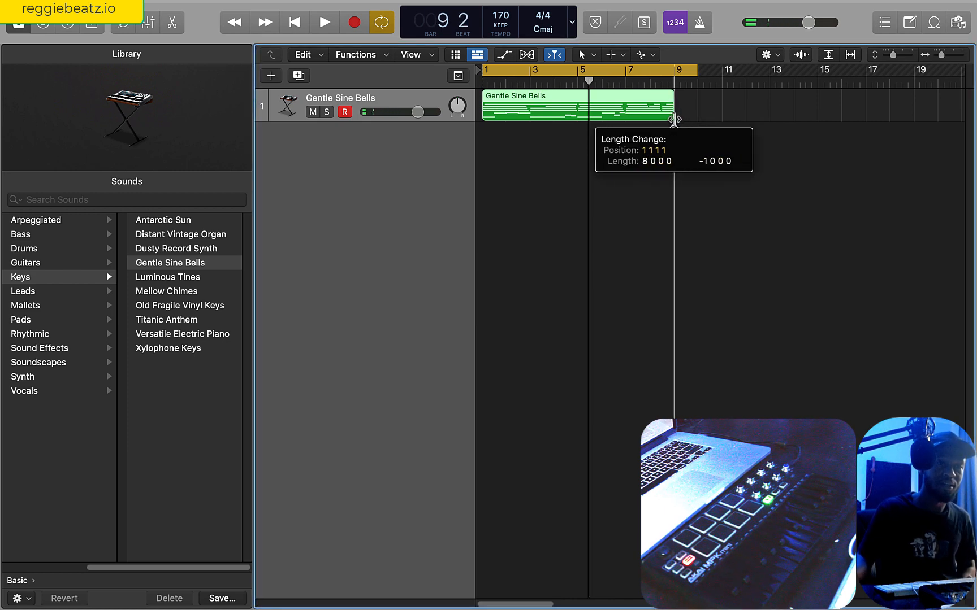
key("space")
left_click_drag(696, 70, 674, 79)
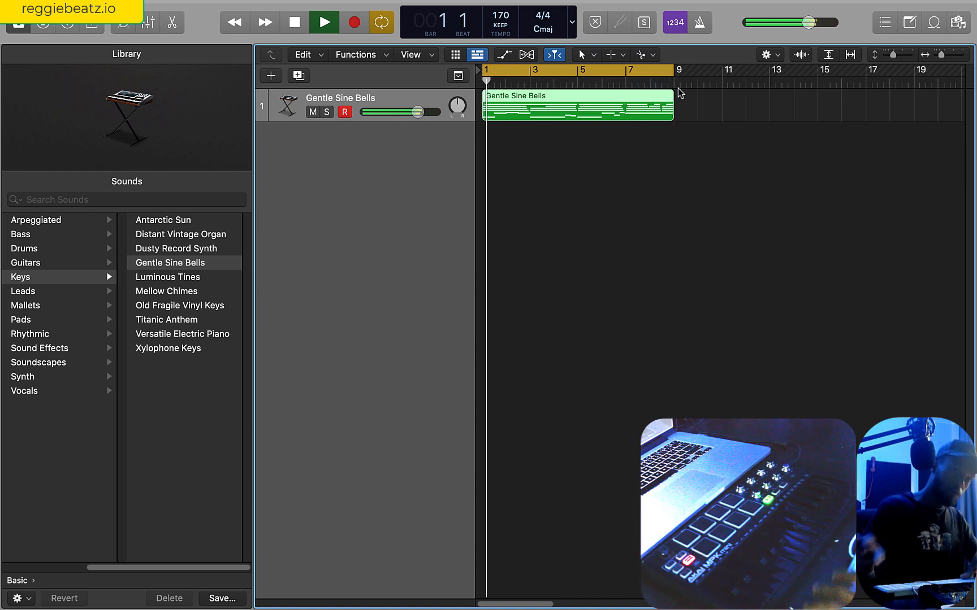
key("space")
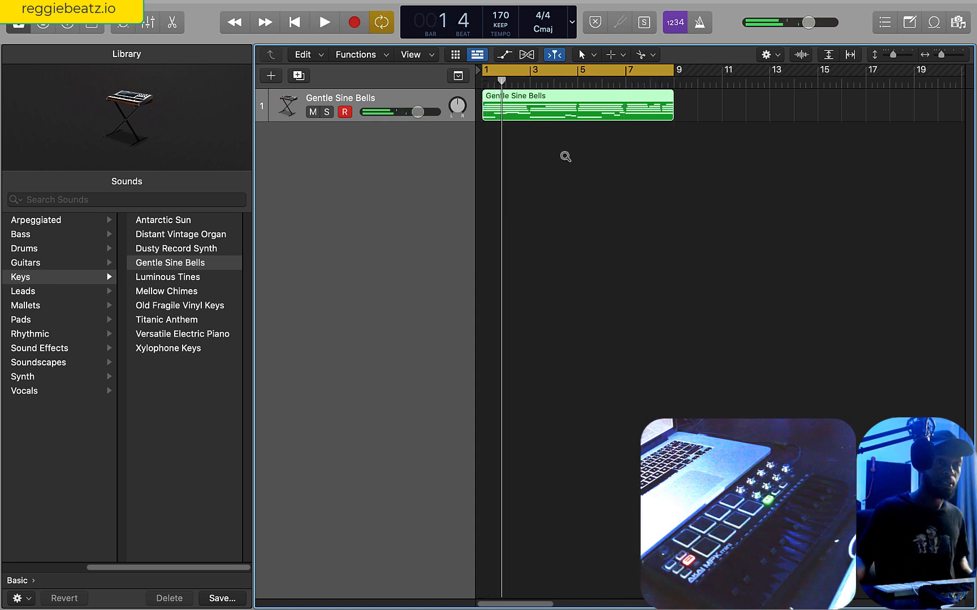
Copy the Gentle Sine Bells region to bar 9 and move the cycle range to bars 9 to 17.
left_click_drag(514, 110, 704, 108)
left_click_drag(588, 69, 780, 69)
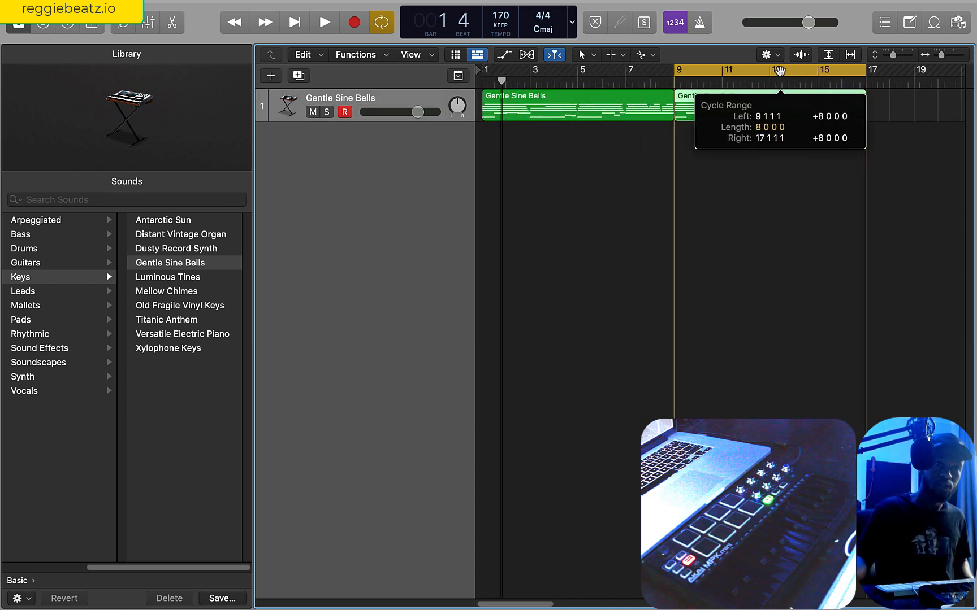
Duplicate the Gentle Sine Bells track and copy the region at bar 9 onto the new track.
left_click(299, 75)
left_click(720, 111)
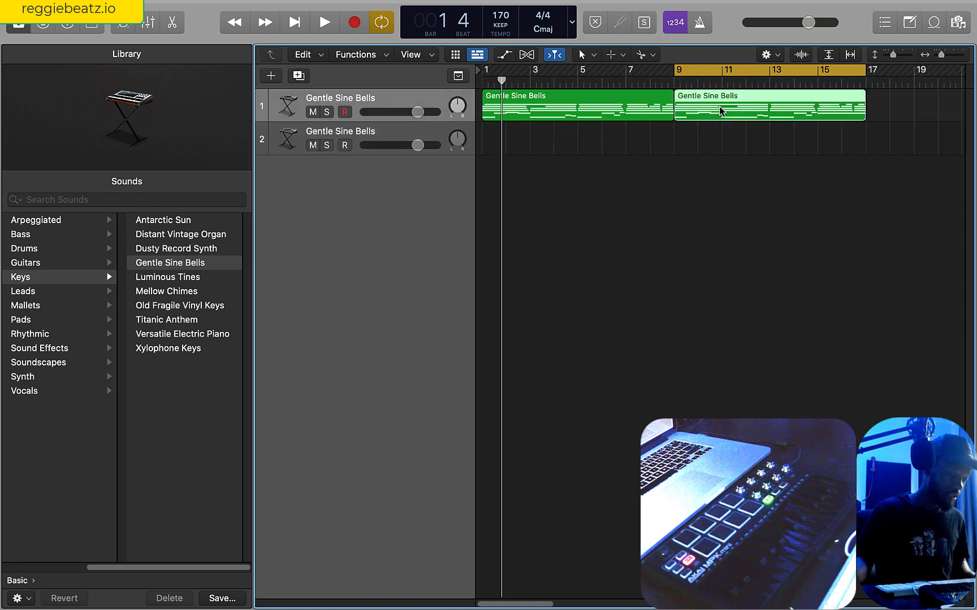
left_click_drag(720, 110, 722, 144)
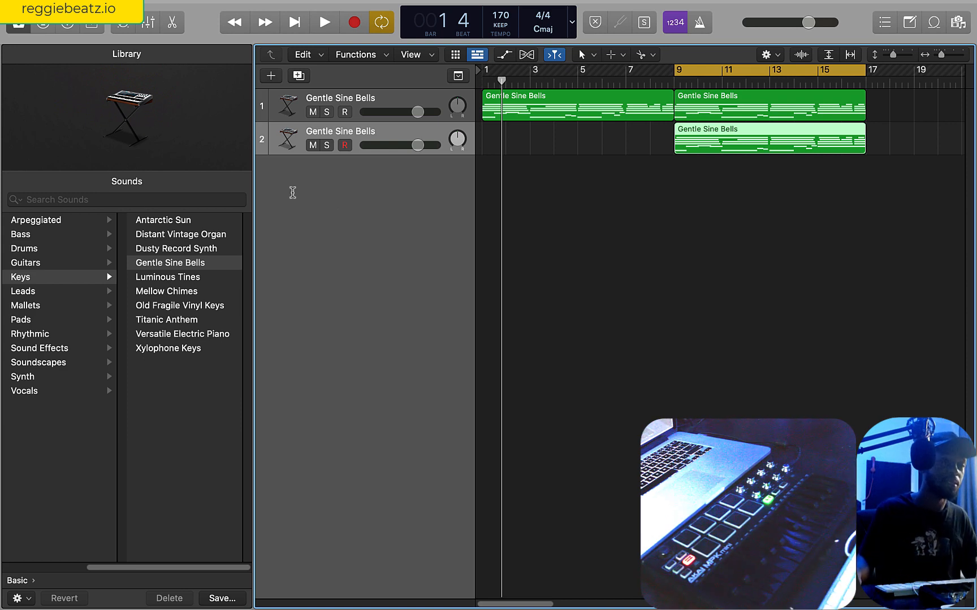
Show the inspector for the duplicated Gentle Sine Bells track and solo that track.
left_click(42, 24)
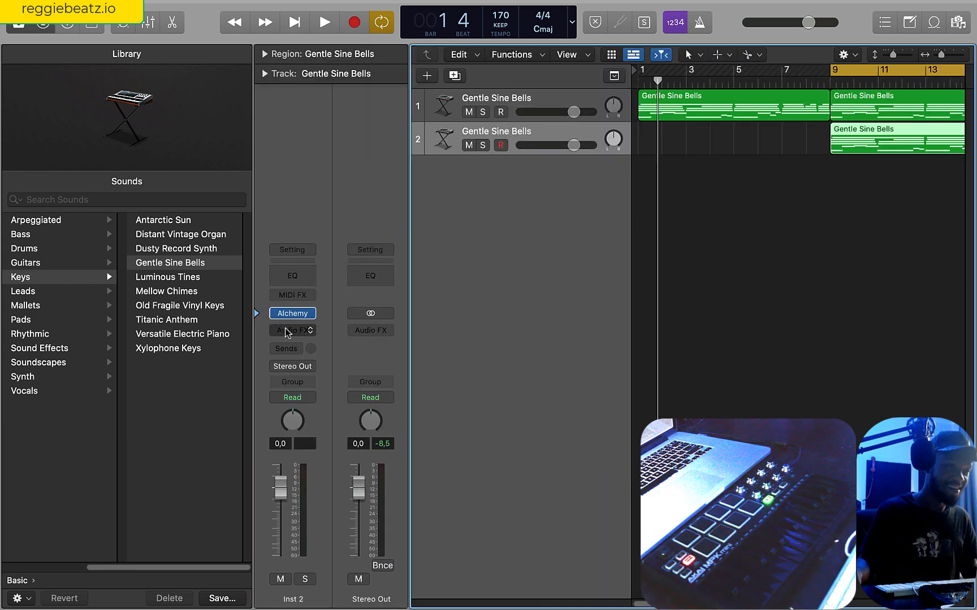
left_click(484, 146)
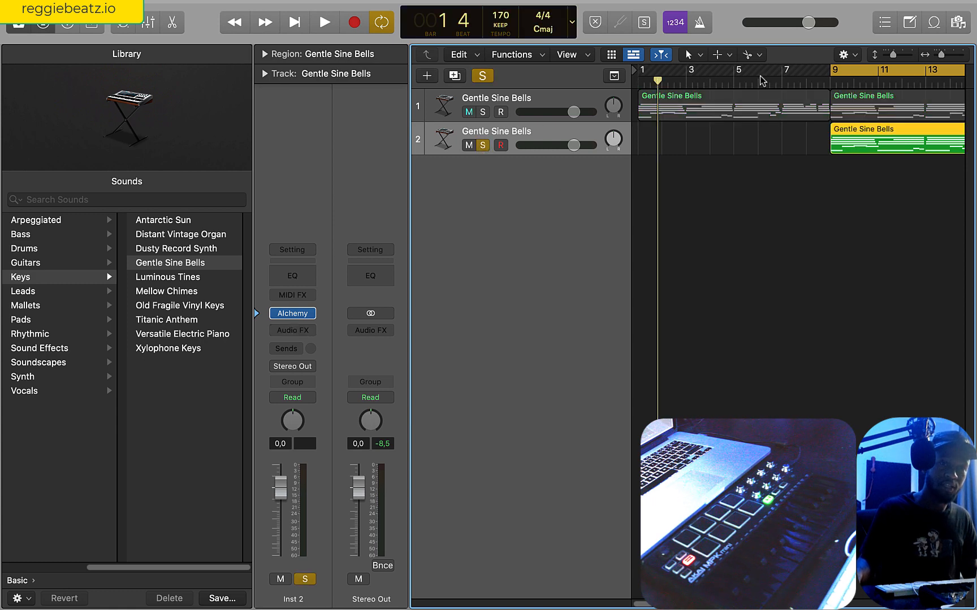
Load the Crystals and Voices preset from the Arpeggiated category in Alchemy on the duplicated Gentle Sine Bells track.
left_click(292, 312)
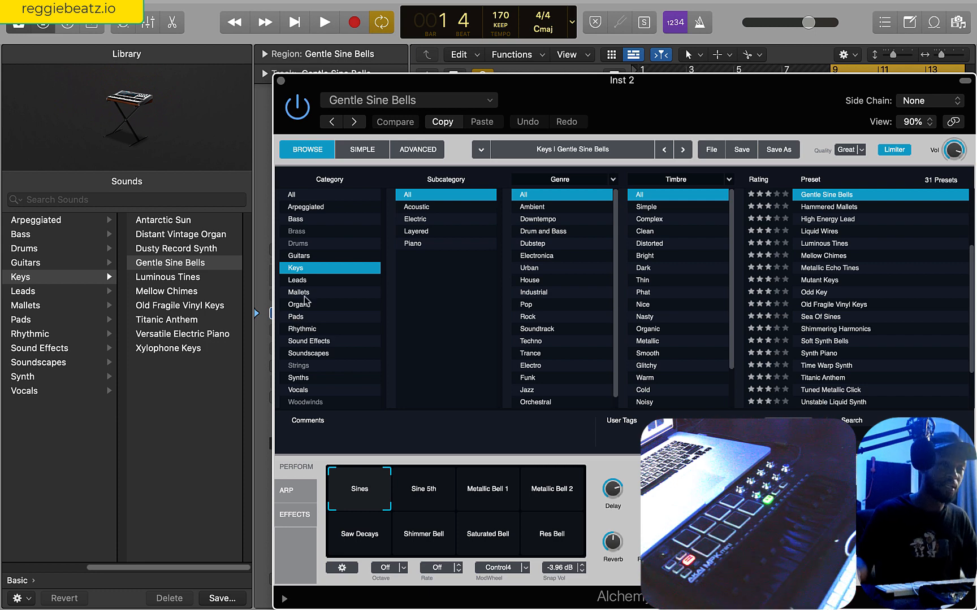
left_click(308, 207)
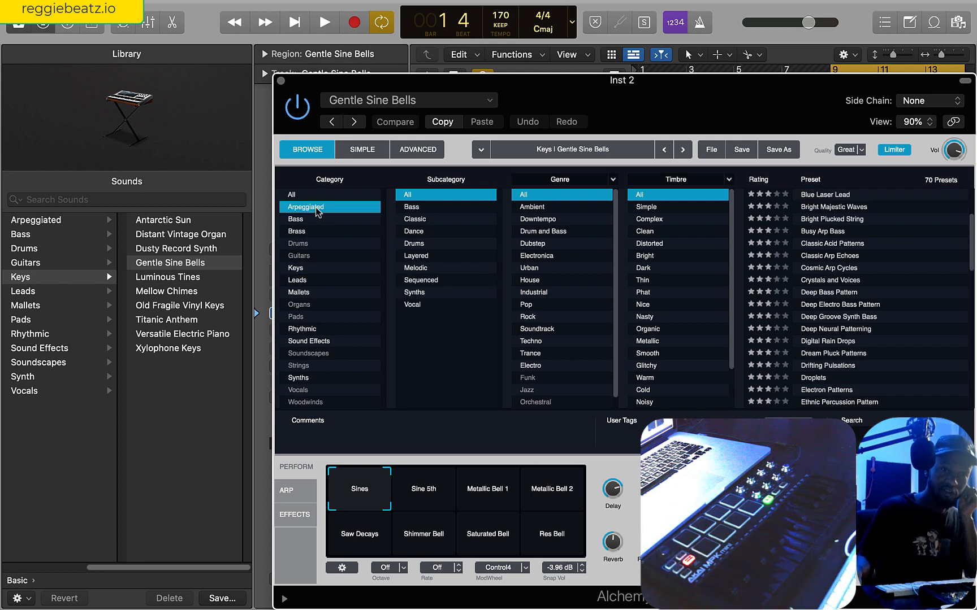
scroll(827, 234, "down", 12)
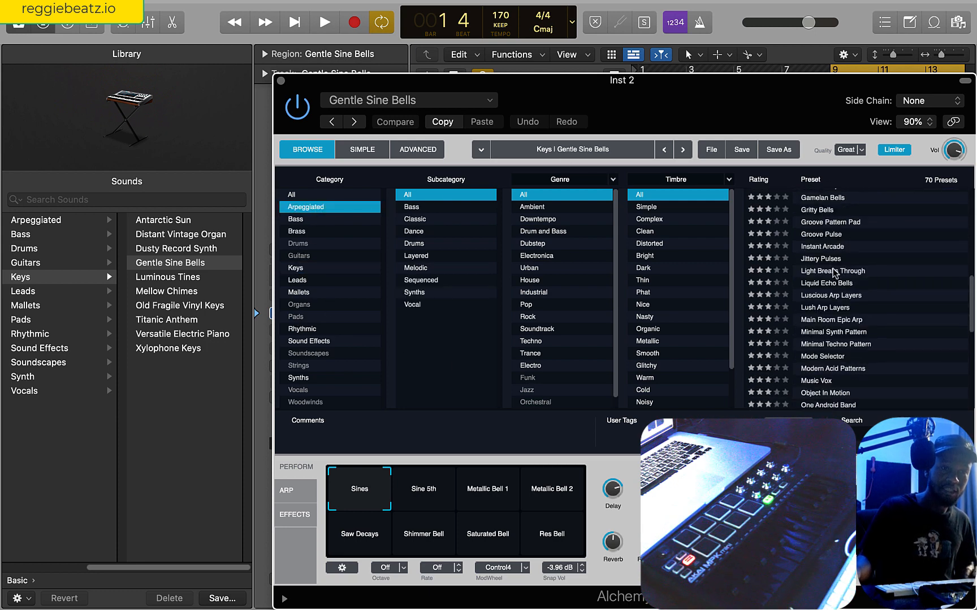
scroll(831, 292, "up", 10)
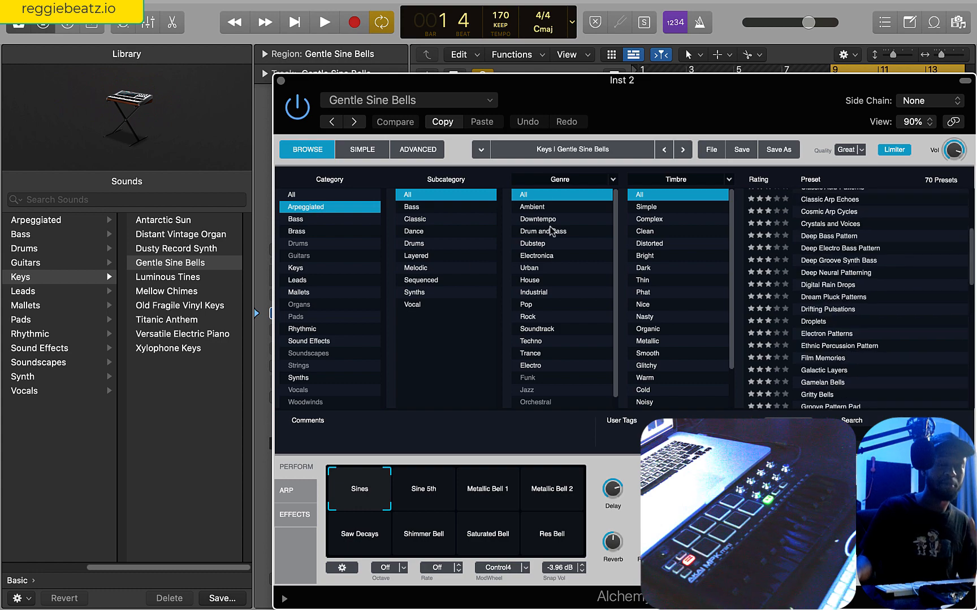
left_click(833, 224)
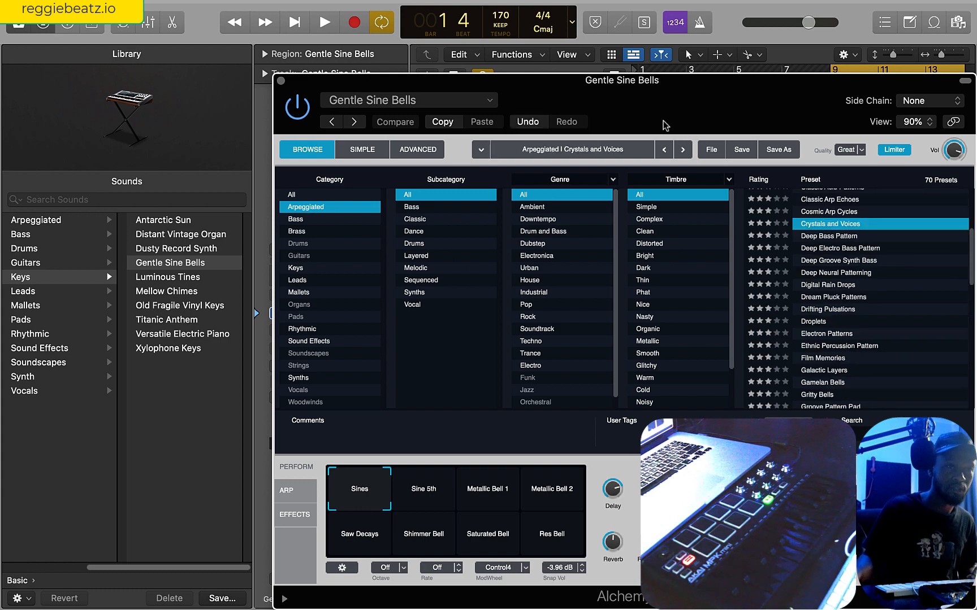
Lower the Crystals and Voices track to -12.0 dB, solo the Gentle Sine Bells track as well, and audition both layers.
key("space")
left_click_drag(663, 102, 580, 274)
left_click_drag(575, 148, 553, 148)
left_click_drag(554, 261, 621, 41)
left_click(483, 112)
key("space")
key("space")
left_click(407, 472)
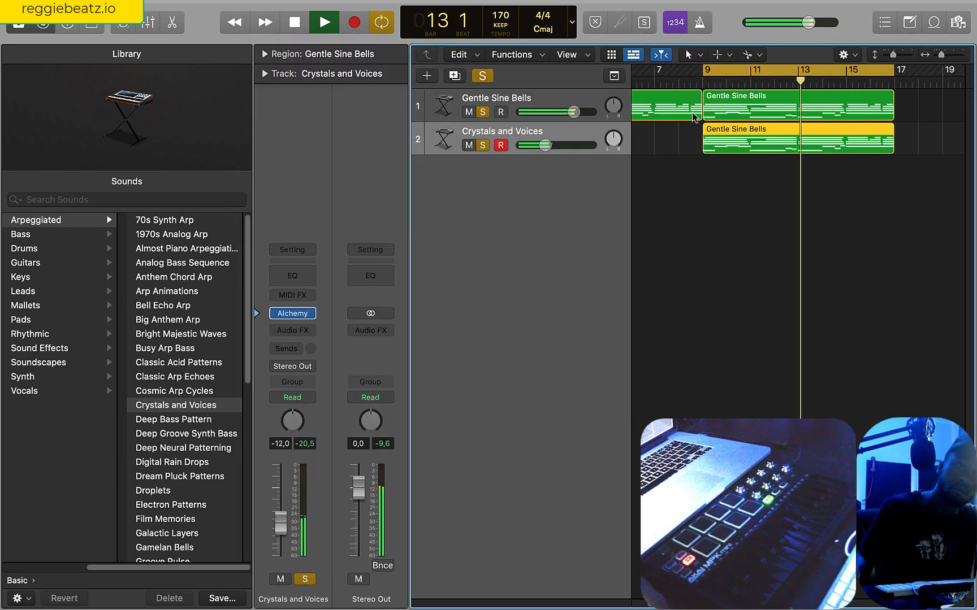
left_click(759, 232)
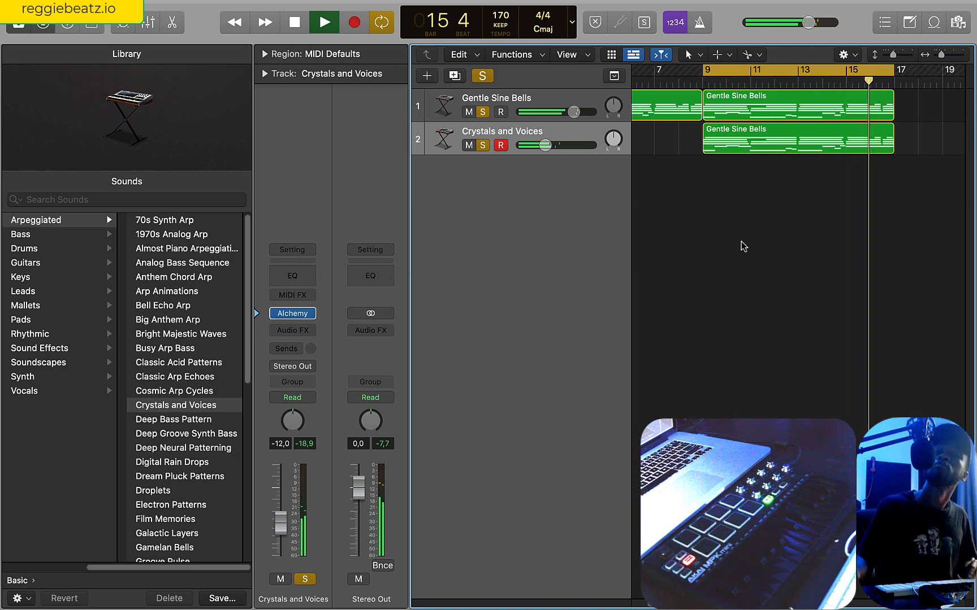
key("space")
left_click(955, 28)
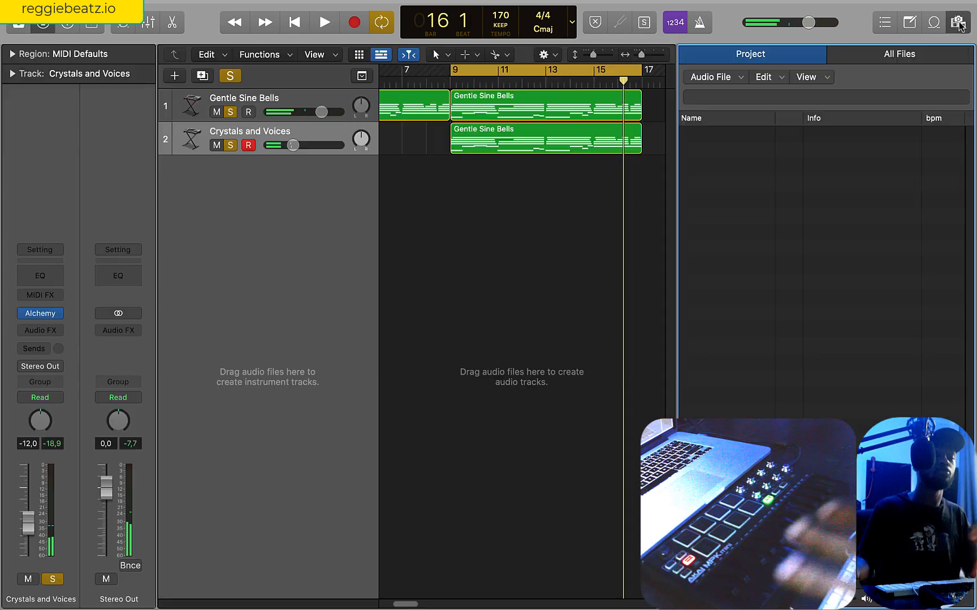
left_click(955, 28)
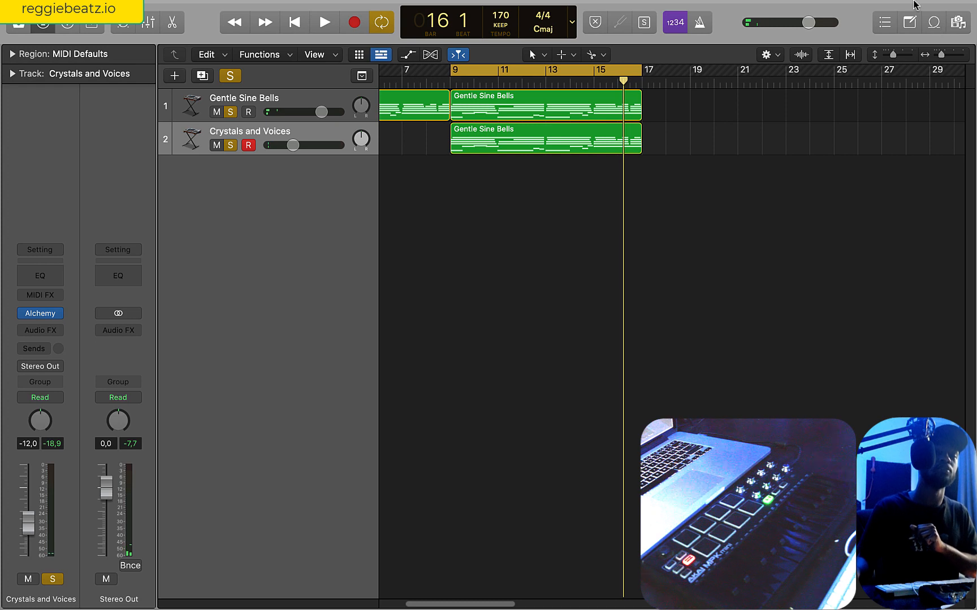
mouse_move(827, 6)
left_click(753, 7)
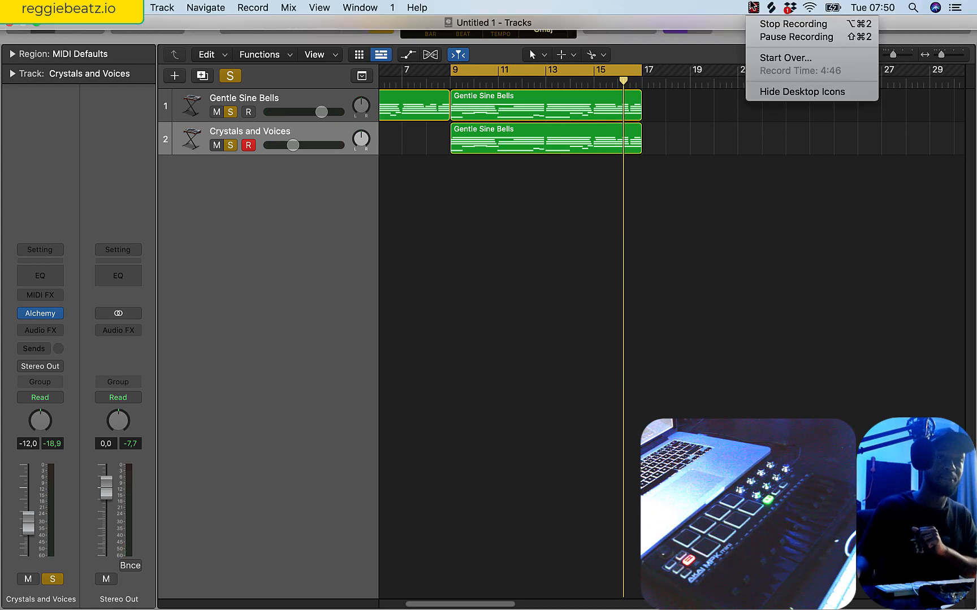
left_click(753, 241)
Browse all files to the 808's folder inside the Cxdy Go To 2020 kit in the bookmarked Drumkits folder.
left_click(955, 24)
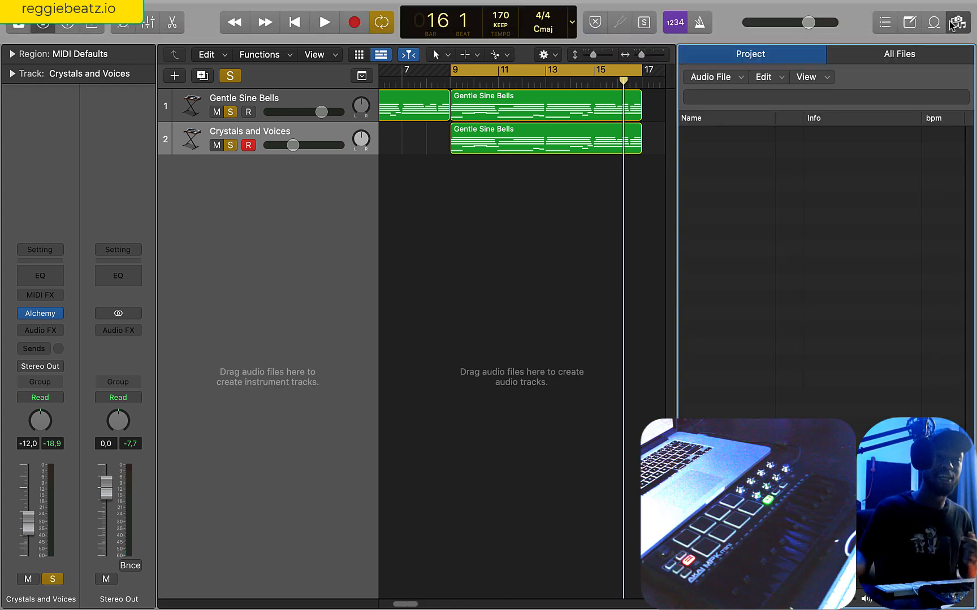
left_click(931, 58)
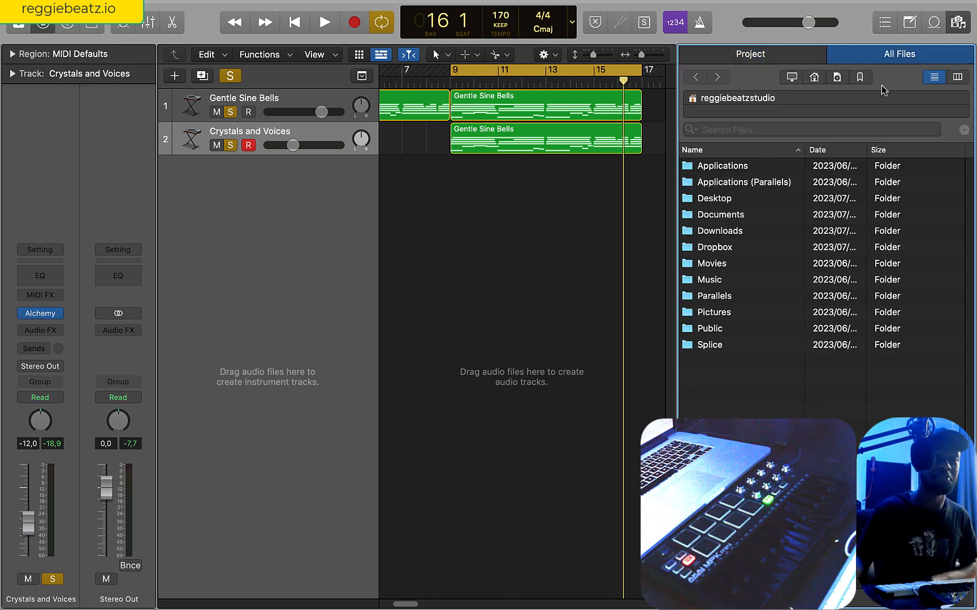
left_click(840, 81)
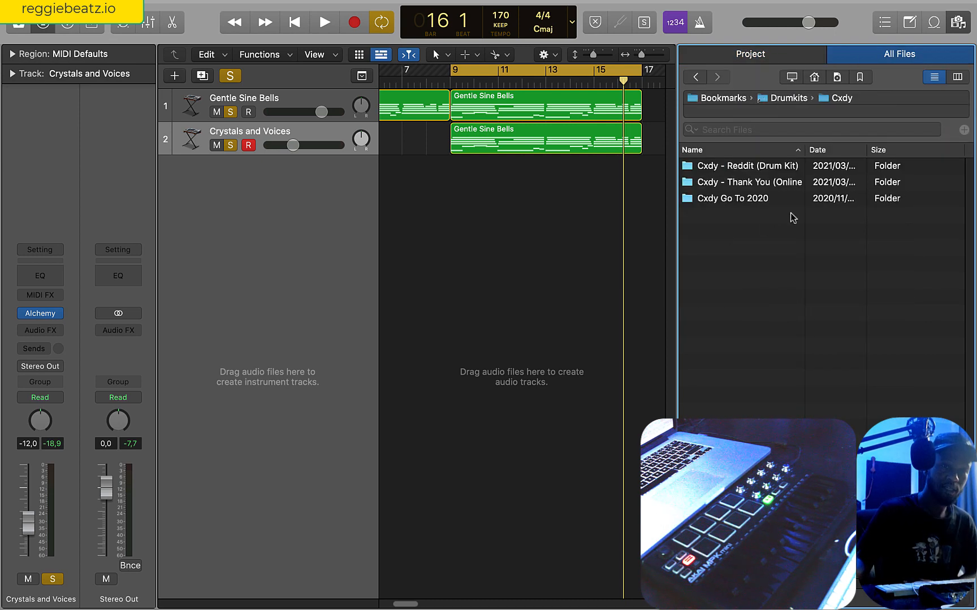
left_click(790, 98)
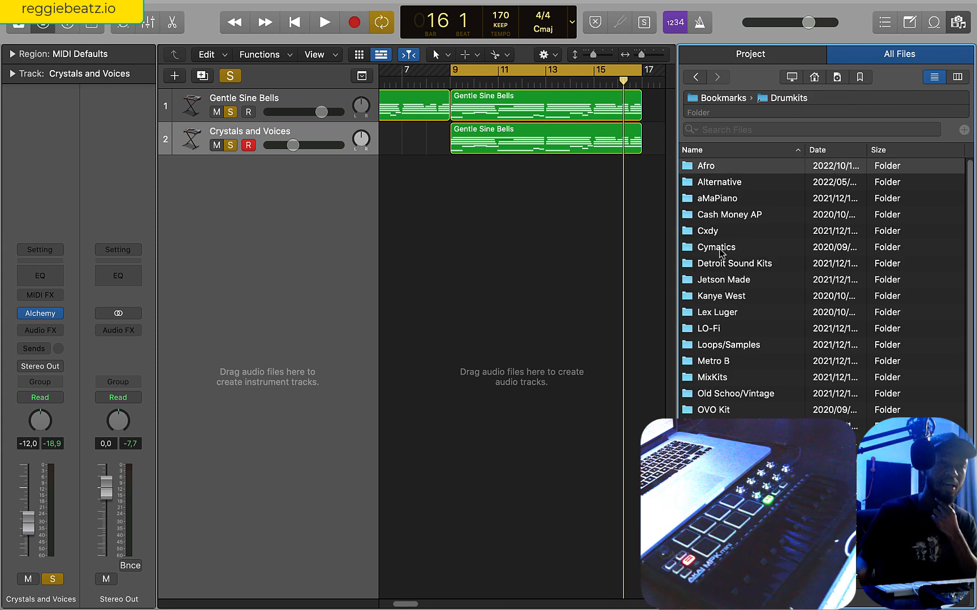
double_click(711, 231)
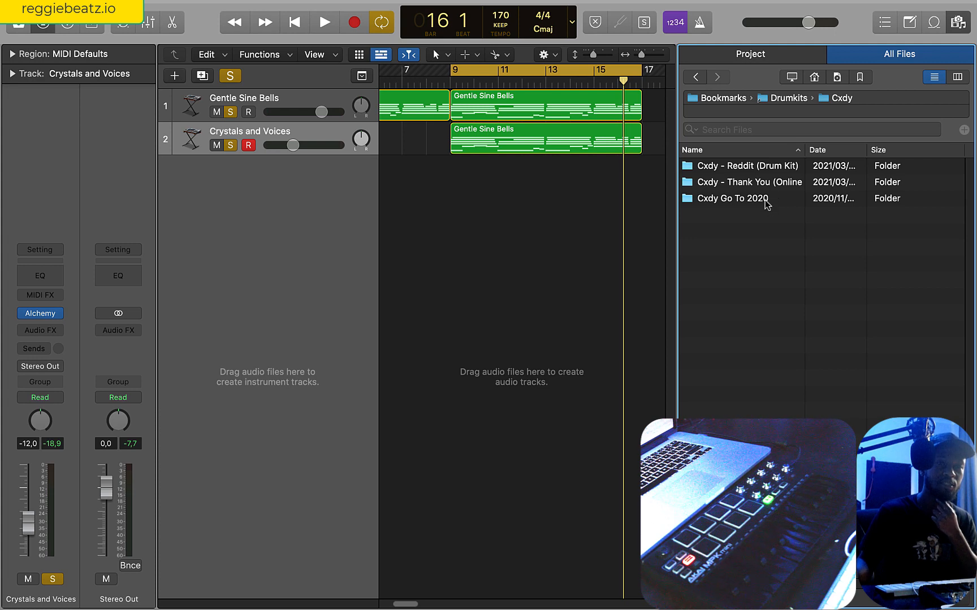
double_click(765, 203)
double_click(724, 186)
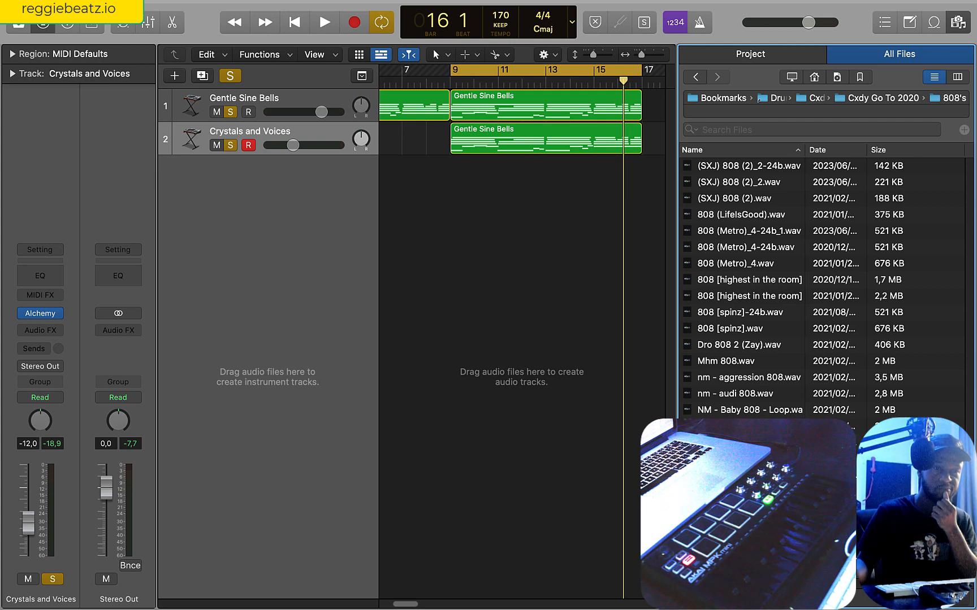
Create a Quick Sampler track from nm - mandela 808.wav, solo it, and lower its volume to -2.8 dB.
left_click_drag(726, 475, 268, 194)
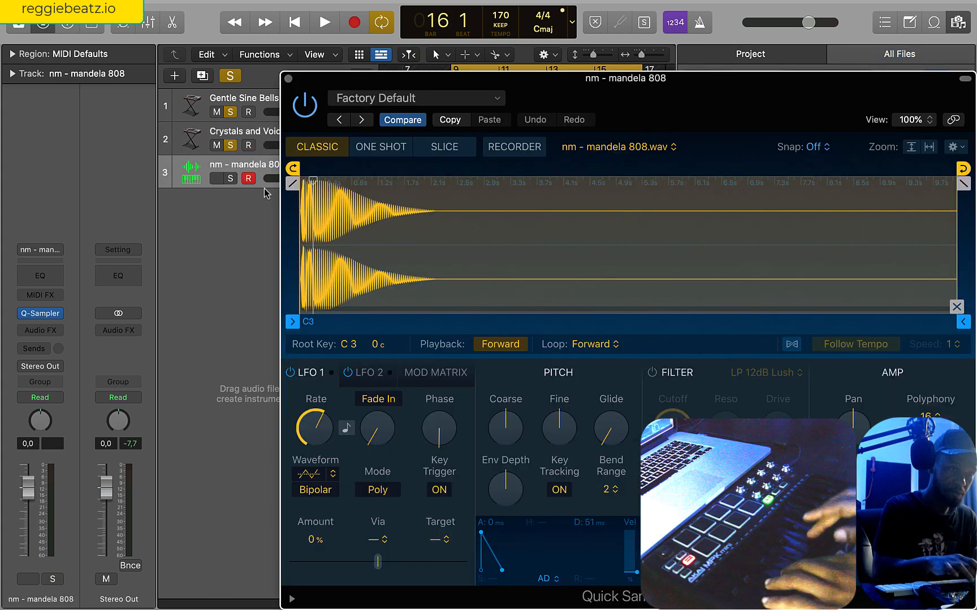
left_click(235, 177)
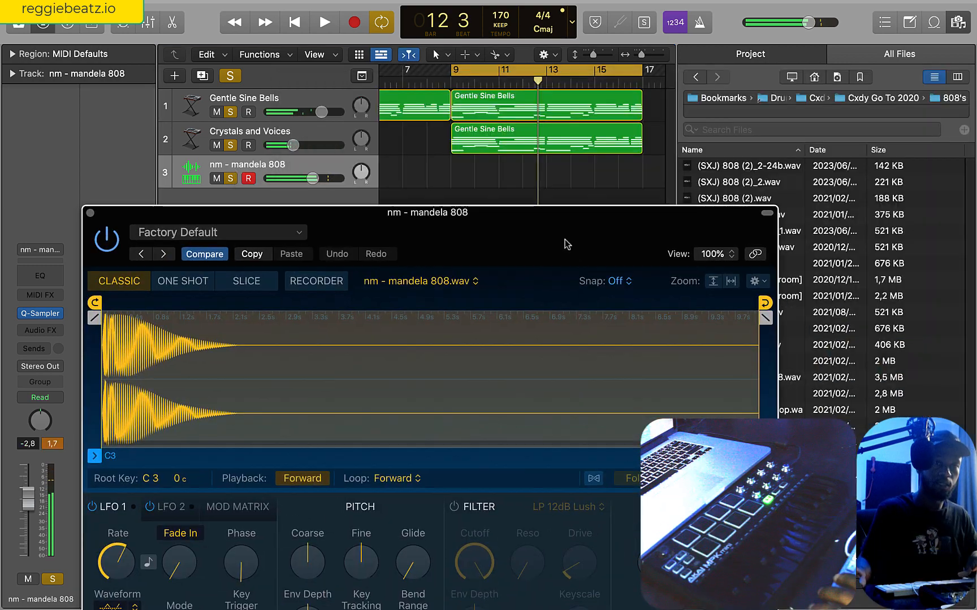
Replace the Quick Sampler sample with 808 (Metro)_4.wav and audition it against the looped melody.
left_click_drag(567, 243, 570, 246)
left_click_drag(678, 234, 295, 450)
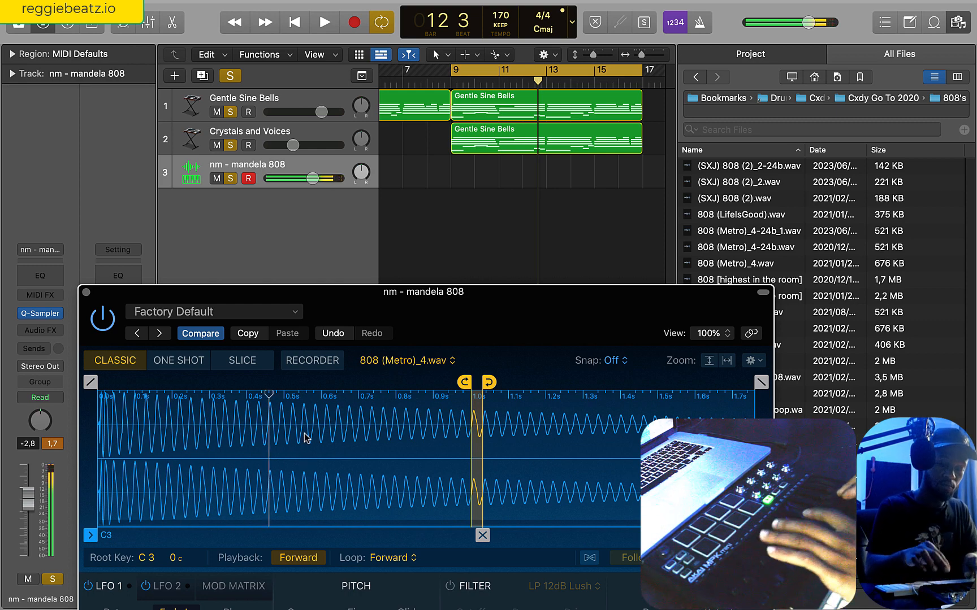
key("space")
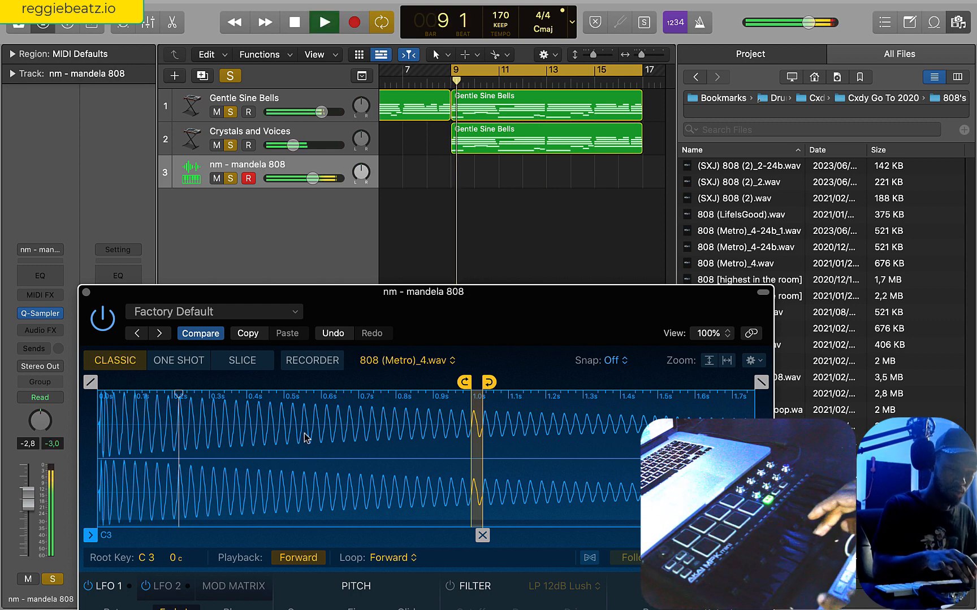
key("space")
key("space")
key("space")
key("space")
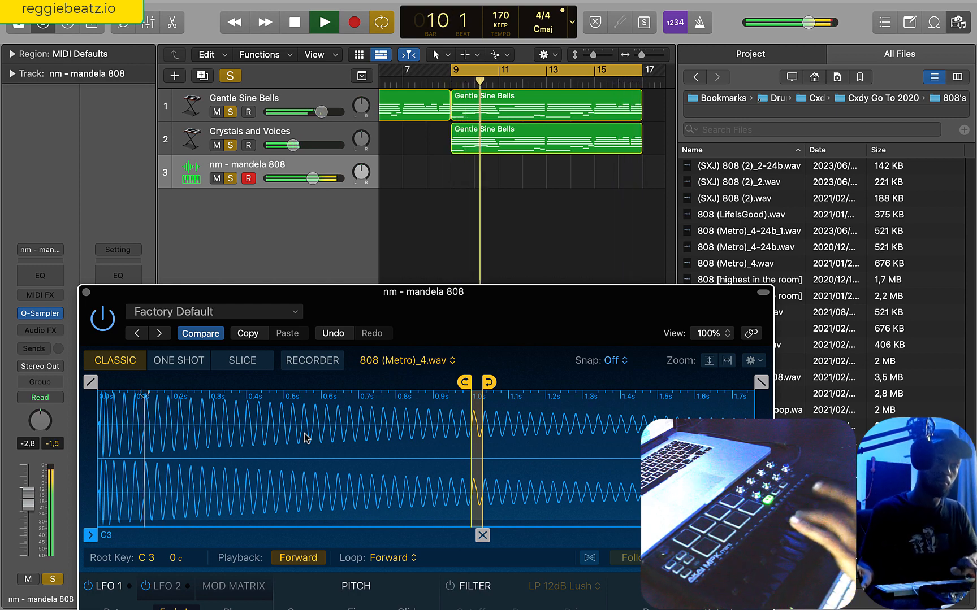
key("space")
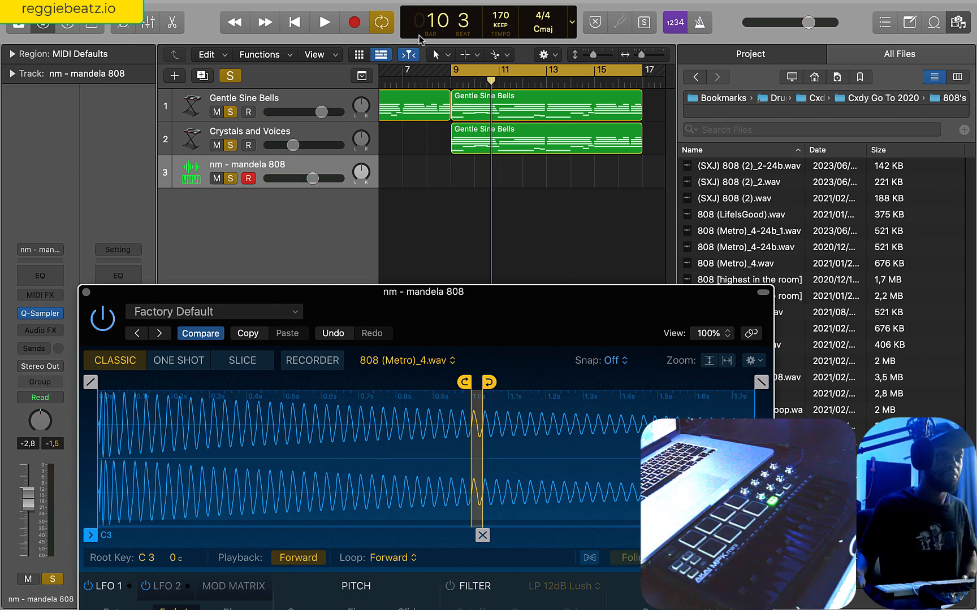
left_click(355, 28)
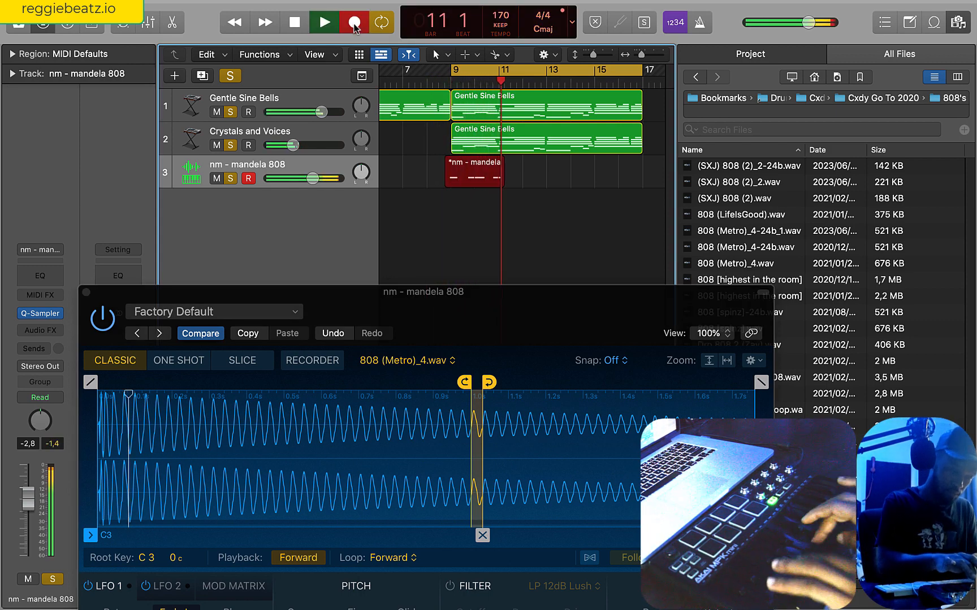
key("space")
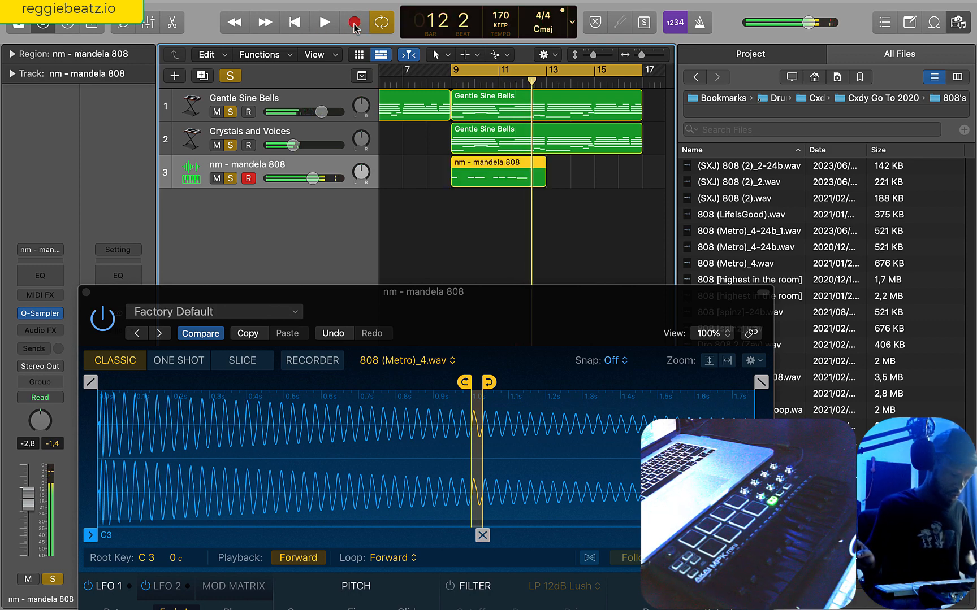
key("BackSpace")
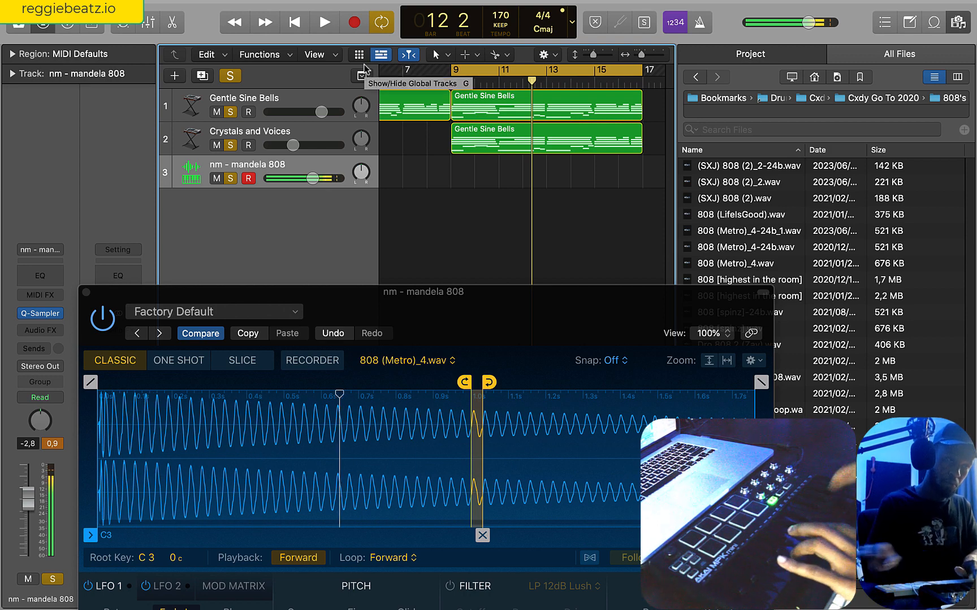
Record an 808 bass line over bars 9 to 17 and open the recorded region in the Piano Roll.
left_click(347, 28)
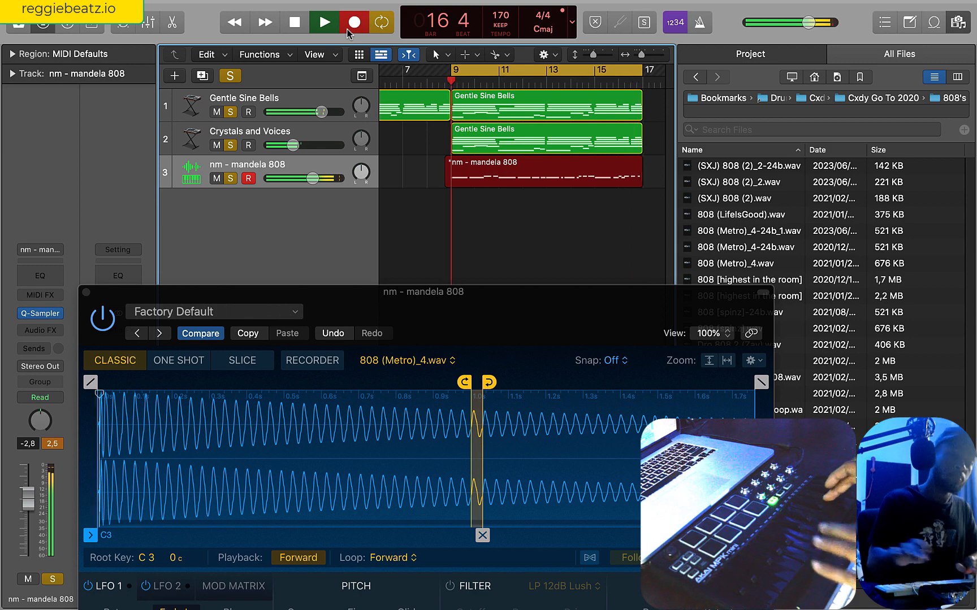
key("space")
key("super+4")
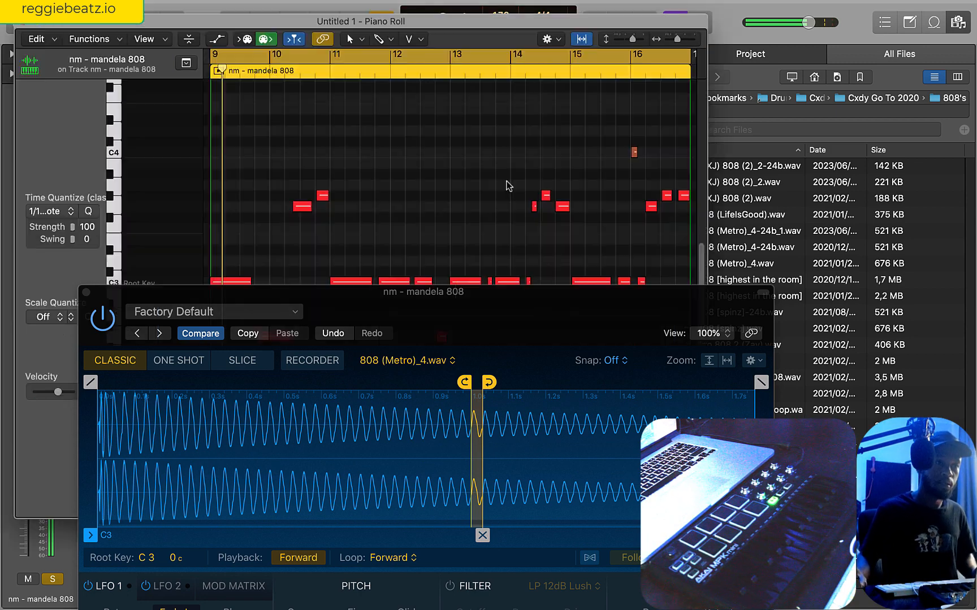
Quantize all notes of the 808 region to 1/8 Note and play back the result.
key("super+a")
key("space")
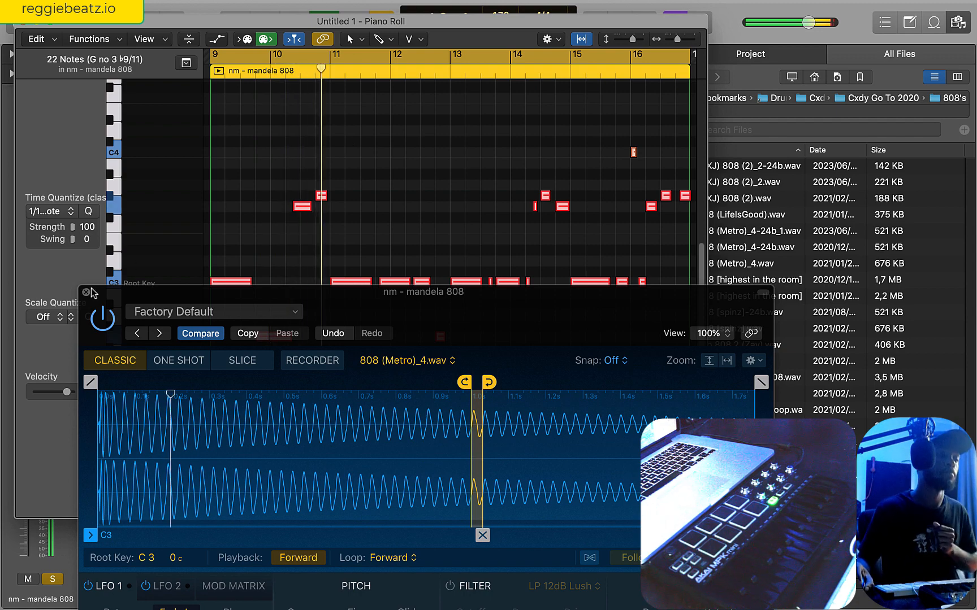
left_click(86, 293)
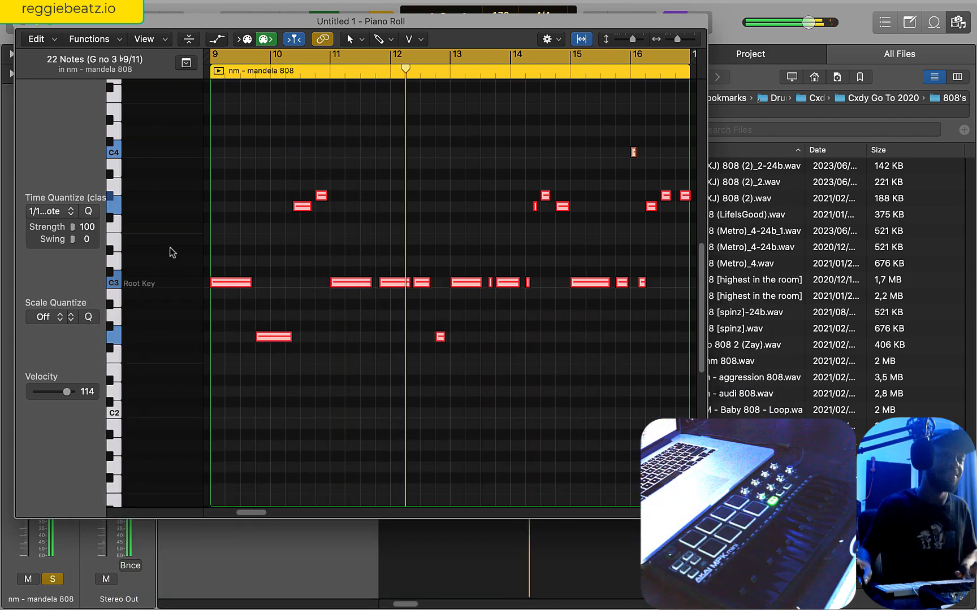
left_click(67, 213)
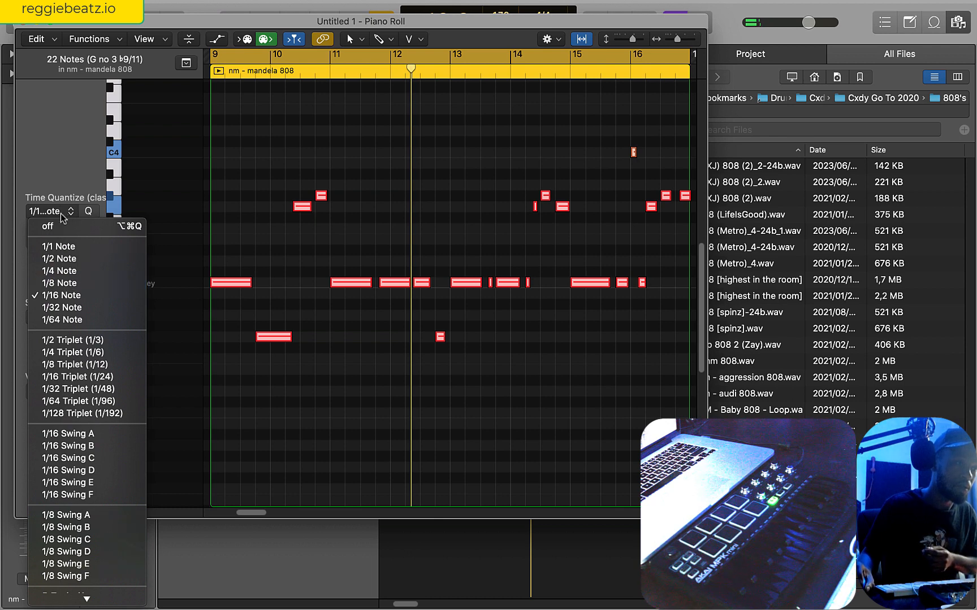
left_click(66, 285)
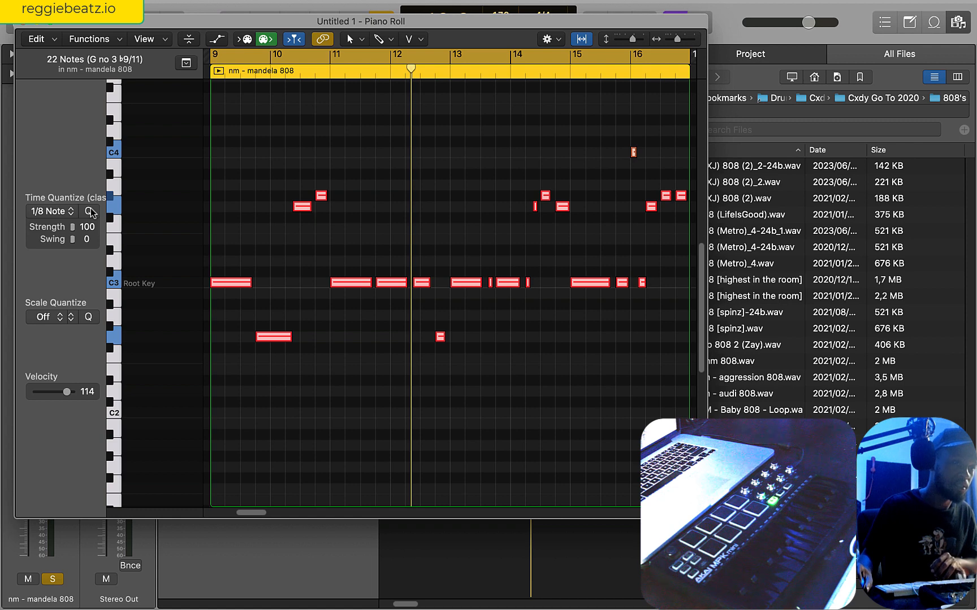
key("space")
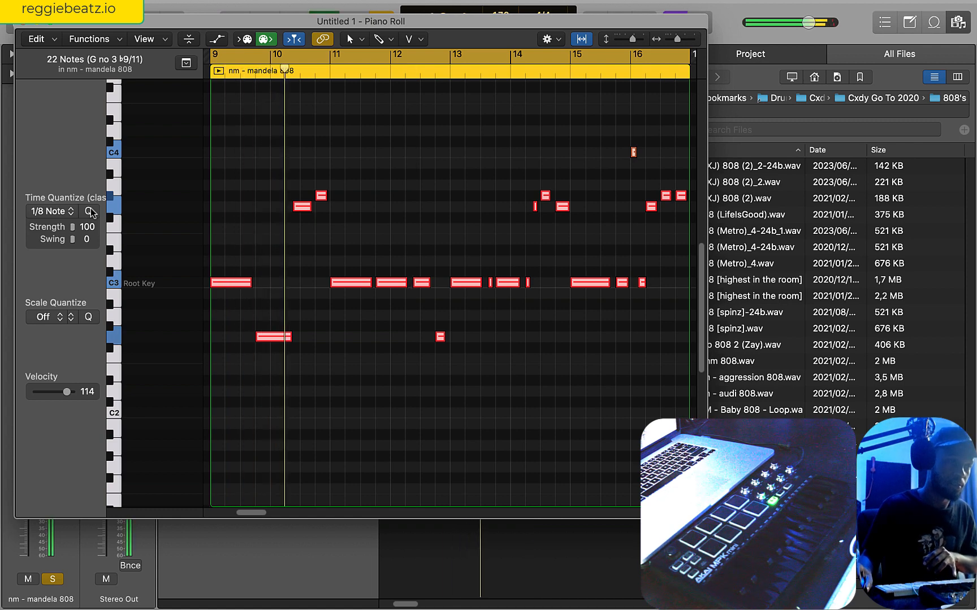
View the 808 region's note velocity automation in the Piano Roll and close the editor.
left_click(188, 39)
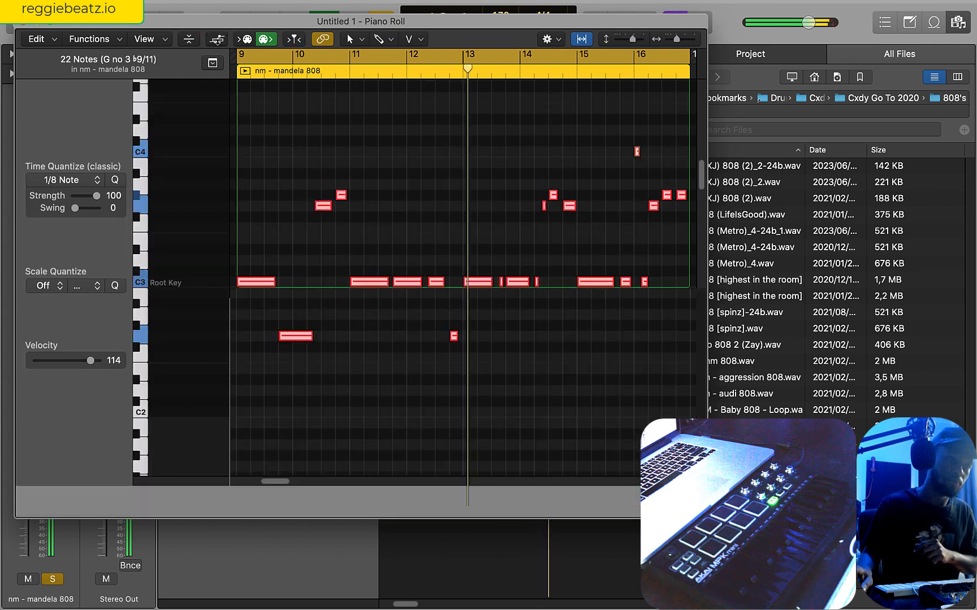
key("a")
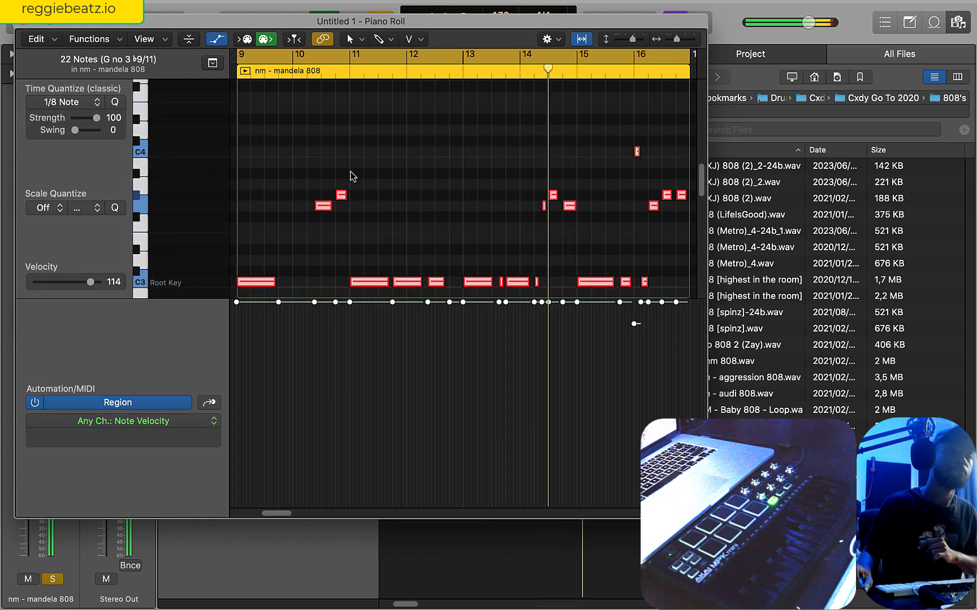
key("super+w")
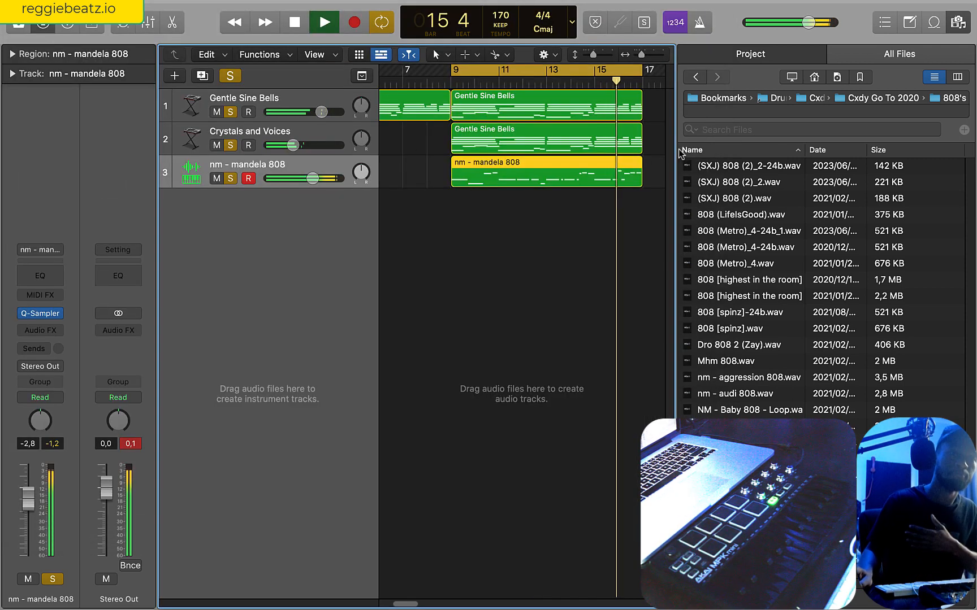
Audition the hi-hat samples in the Cxdy Go To 2020 kit and add Pierre Hat.wav as a new Quick Sampler track.
key("space")
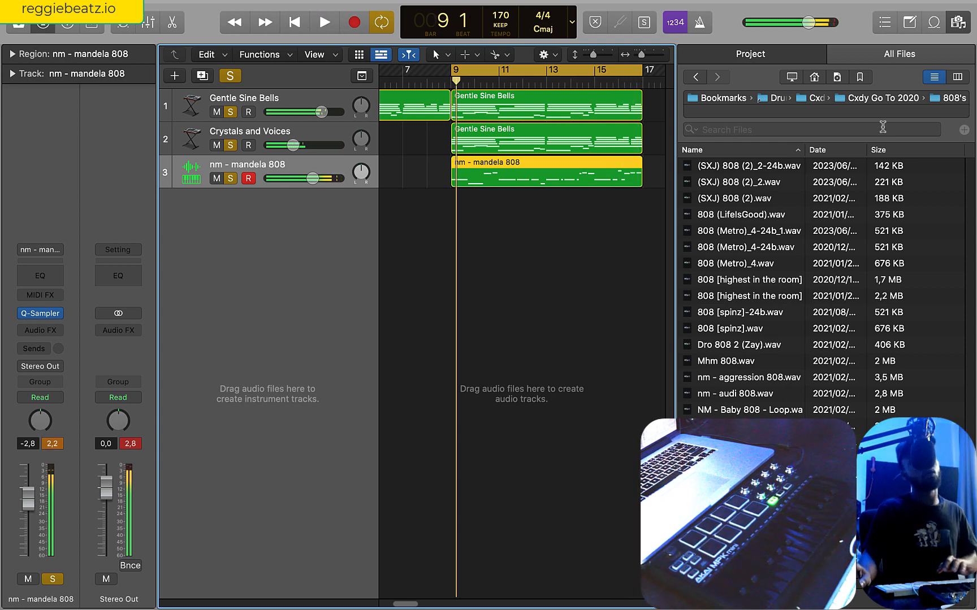
left_click(883, 99)
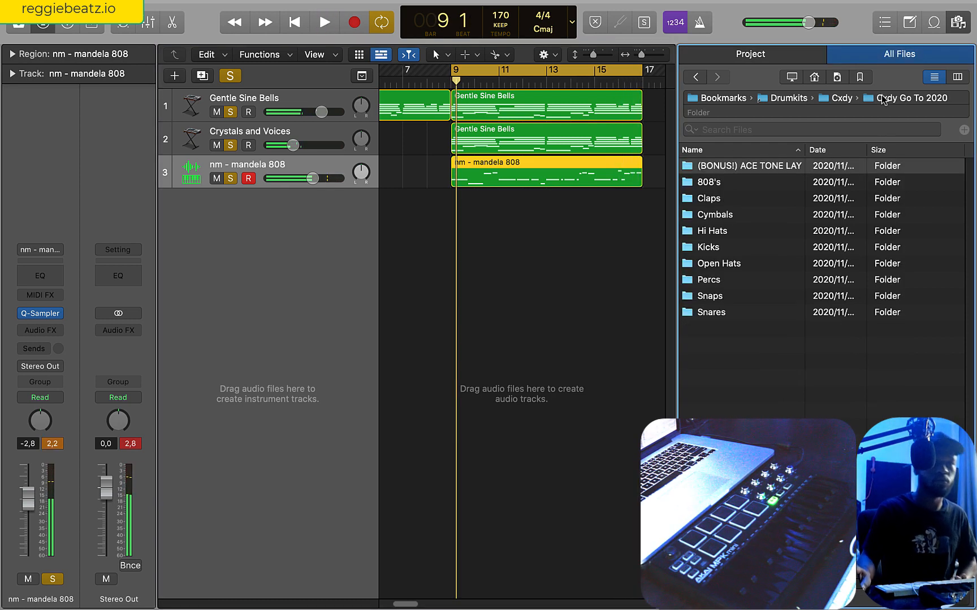
double_click(749, 232)
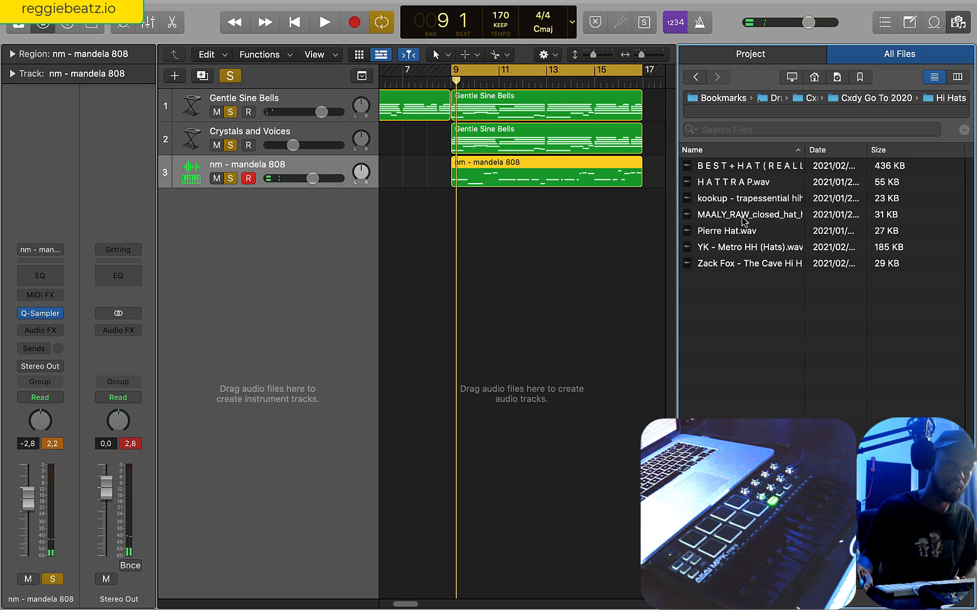
left_click(743, 218)
left_click(745, 232)
left_click_drag(744, 232, 268, 229)
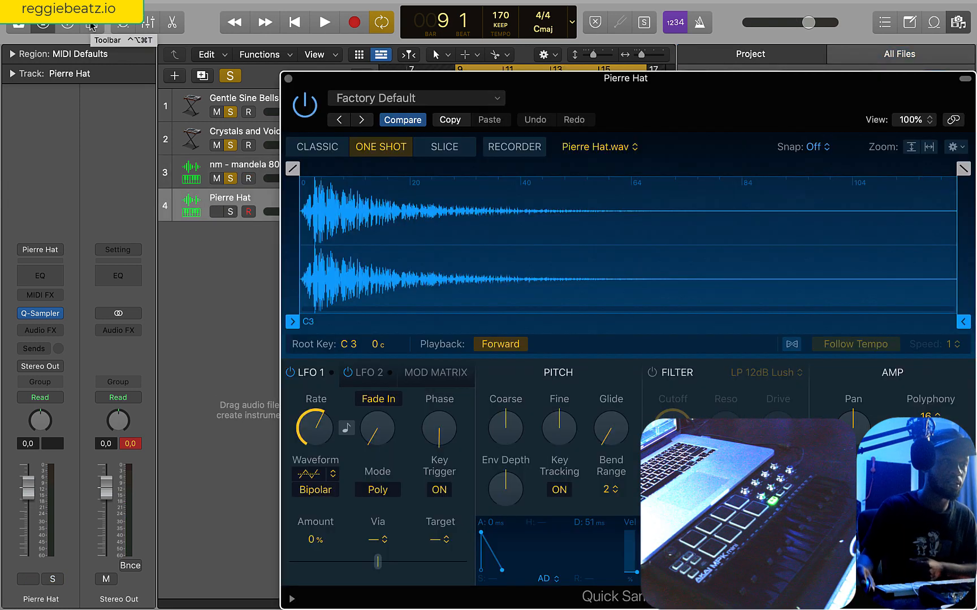
Solo the Pierre Hat track and turn on Note Repeat with its rate controlled by the Modulation Wheel.
left_click(92, 26)
left_click(183, 58)
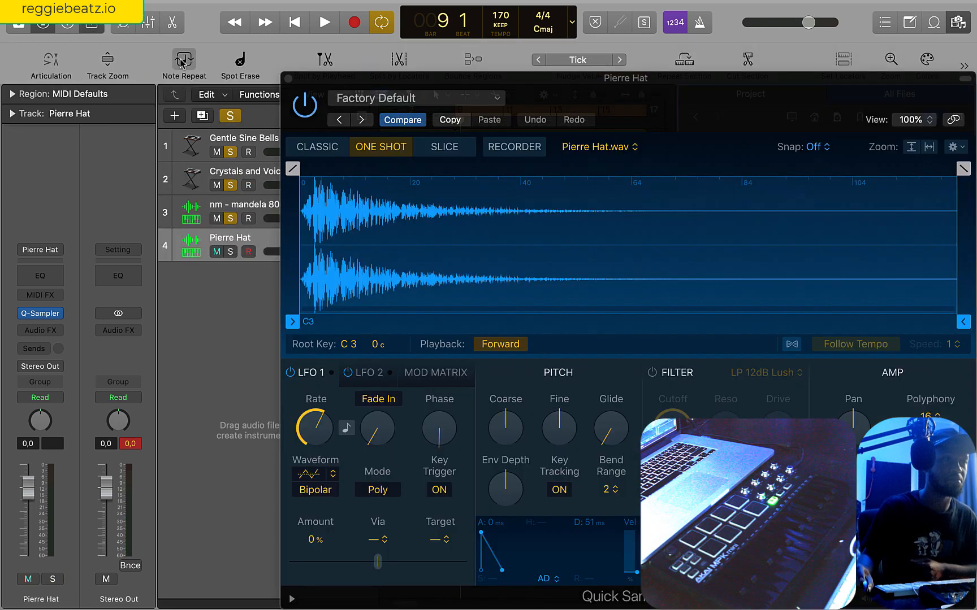
left_click(221, 255)
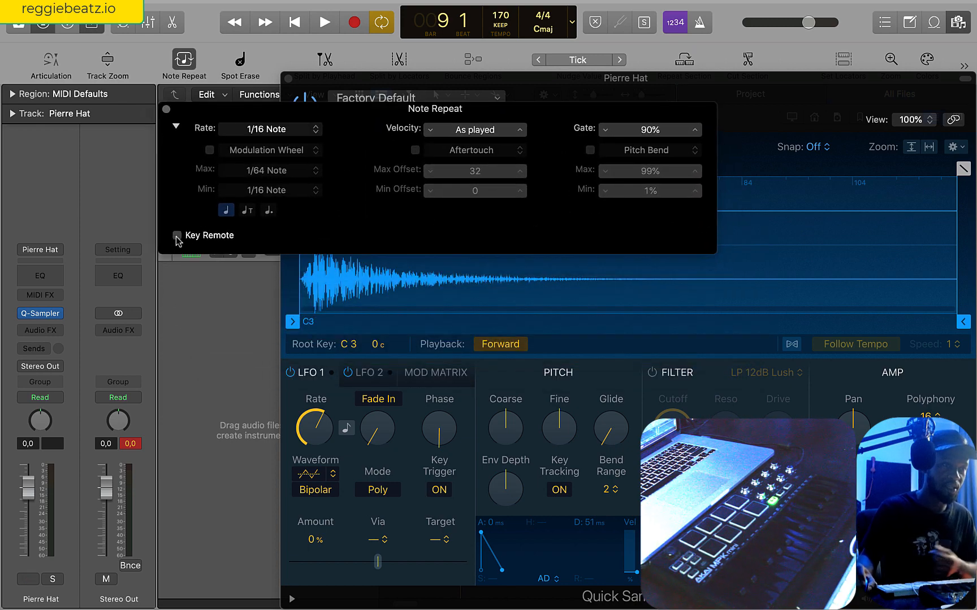
left_click(177, 237)
left_click(177, 236)
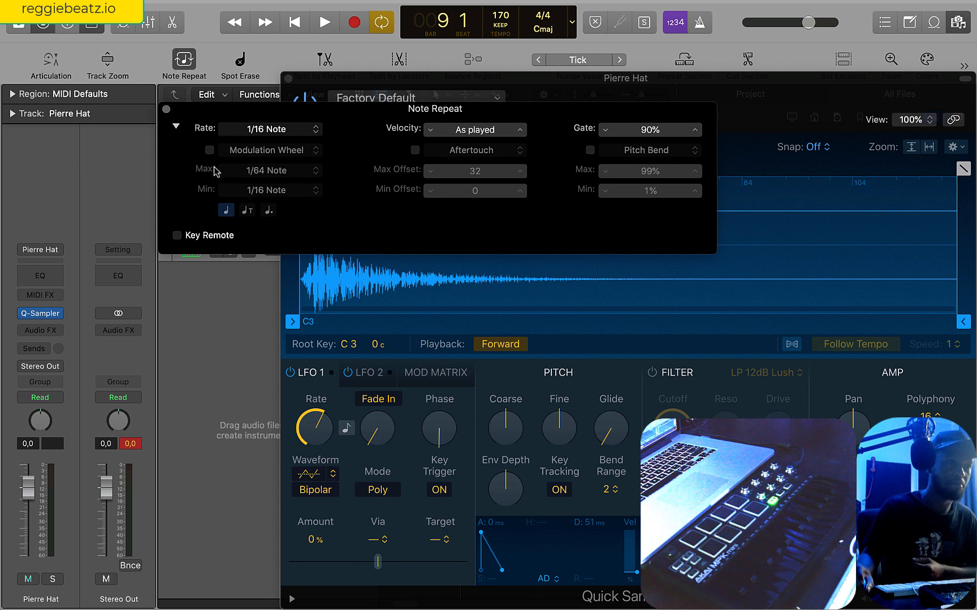
left_click(209, 150)
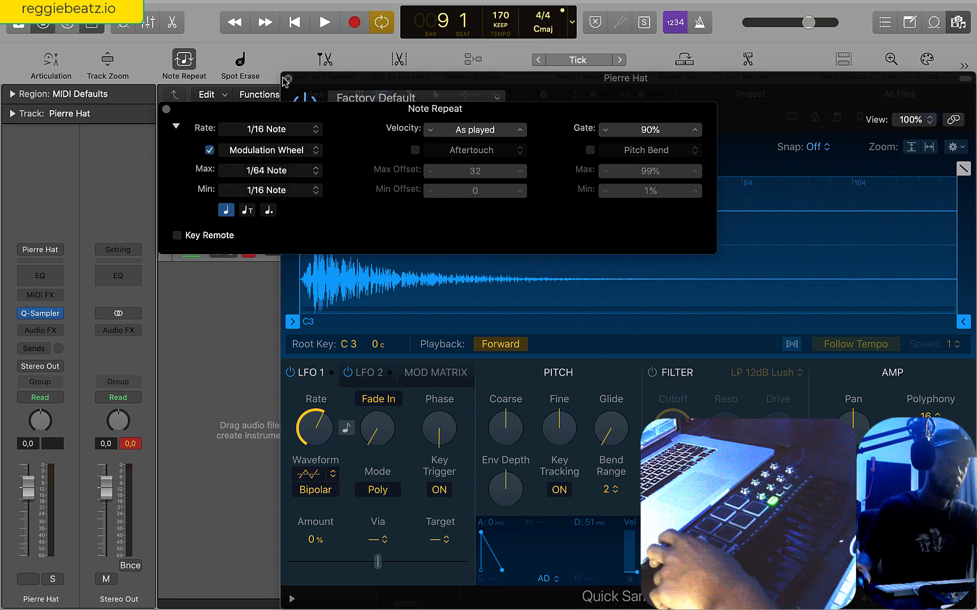
left_click_drag(292, 100, 444, 79)
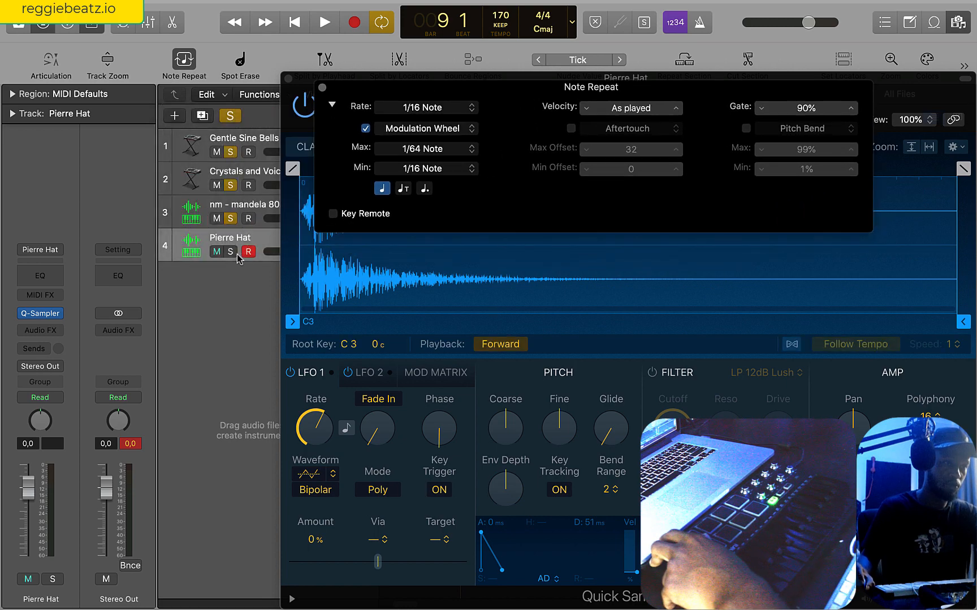
left_click_drag(498, 106, 384, 121)
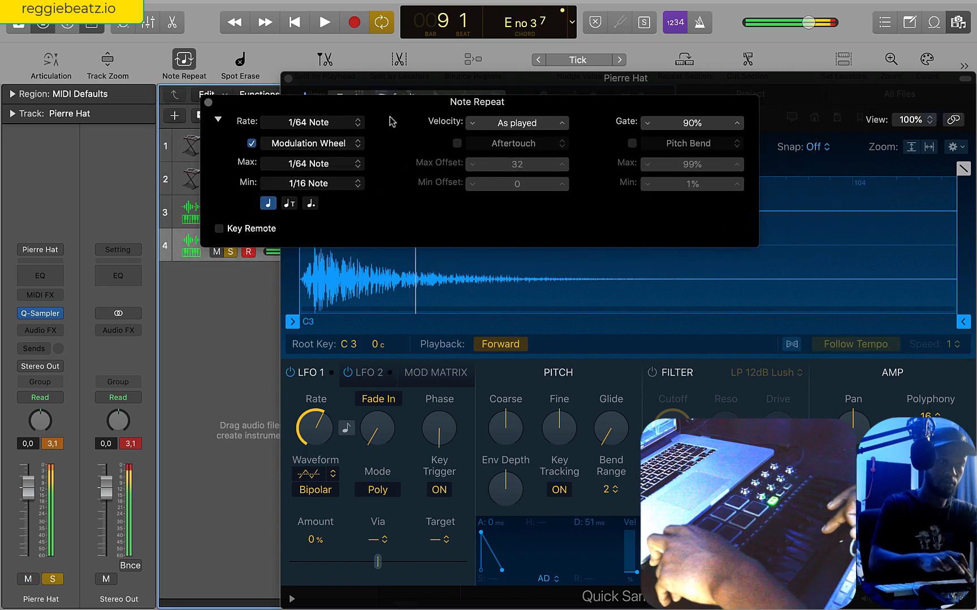
Set the Note Repeat rate range to a minimum of 1/8 Note and a maximum of 1/32 Note.
left_click(295, 182)
left_click(303, 160)
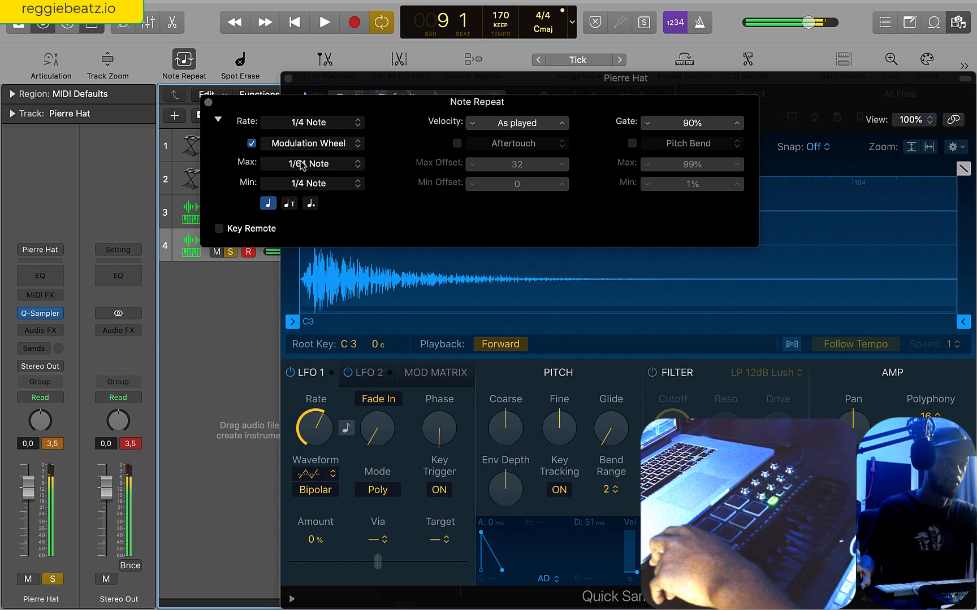
left_click(297, 184)
left_click(299, 196)
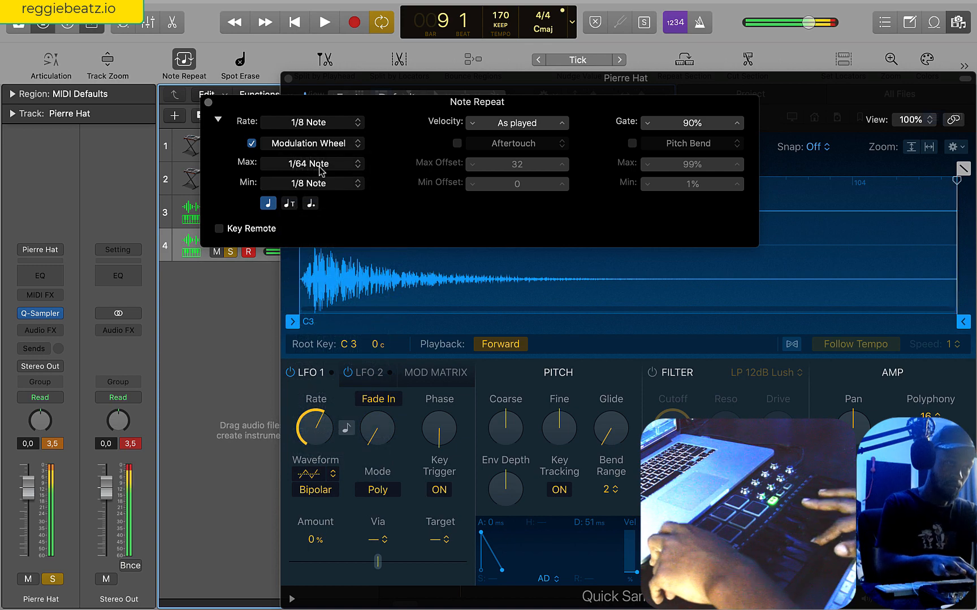
left_click(320, 167)
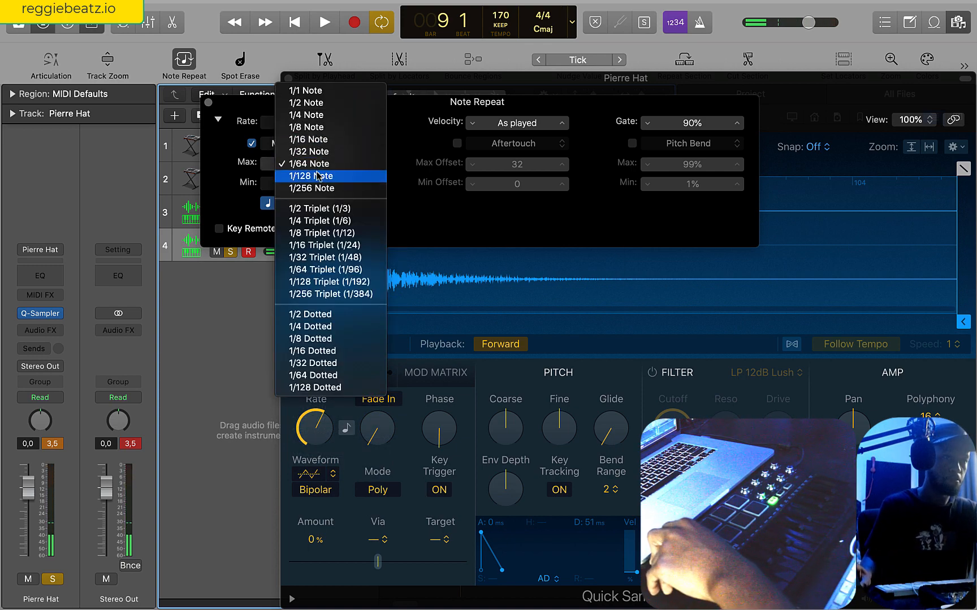
left_click(320, 152)
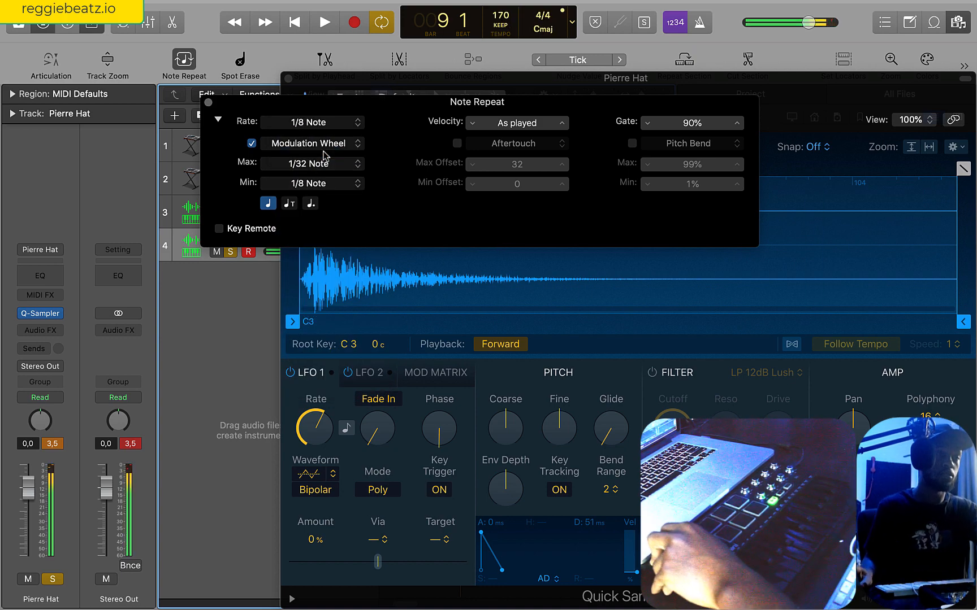
Record a Note Repeat hi-hat pattern on the Pierre Hat track over bars 9 to 17, with the Quick Sampler window closed.
left_click(289, 79)
left_click(208, 102)
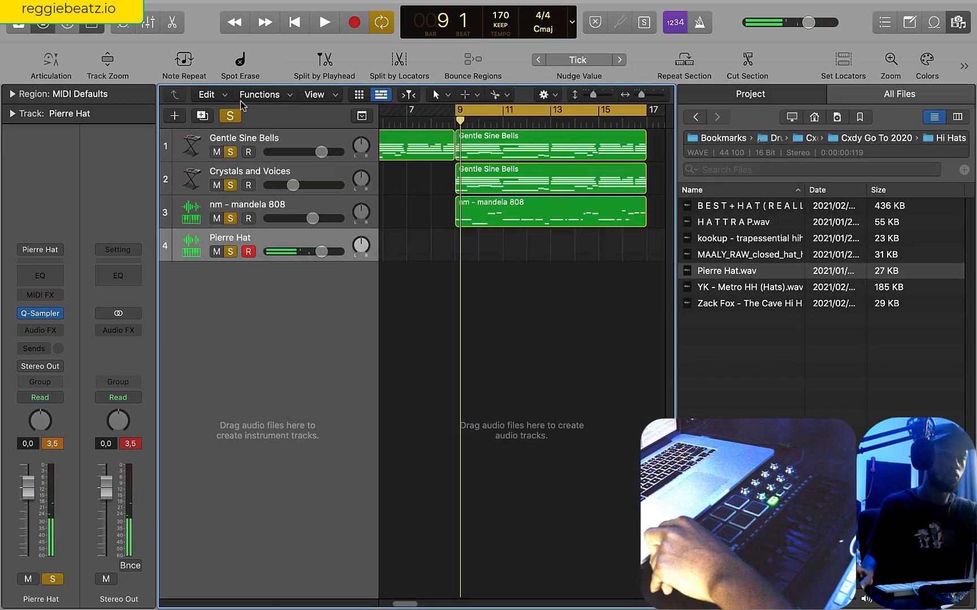
left_click(187, 61)
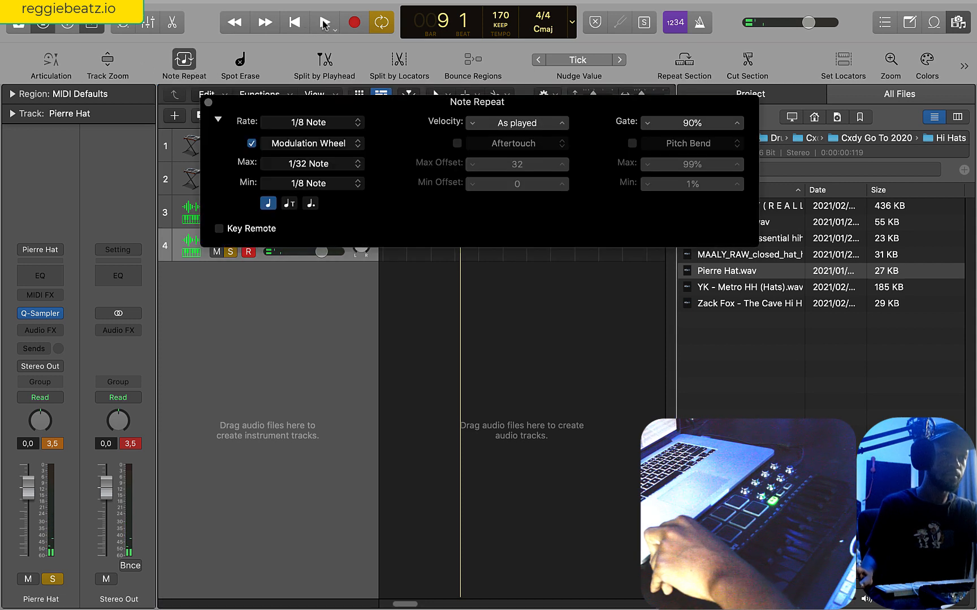
left_click(325, 23)
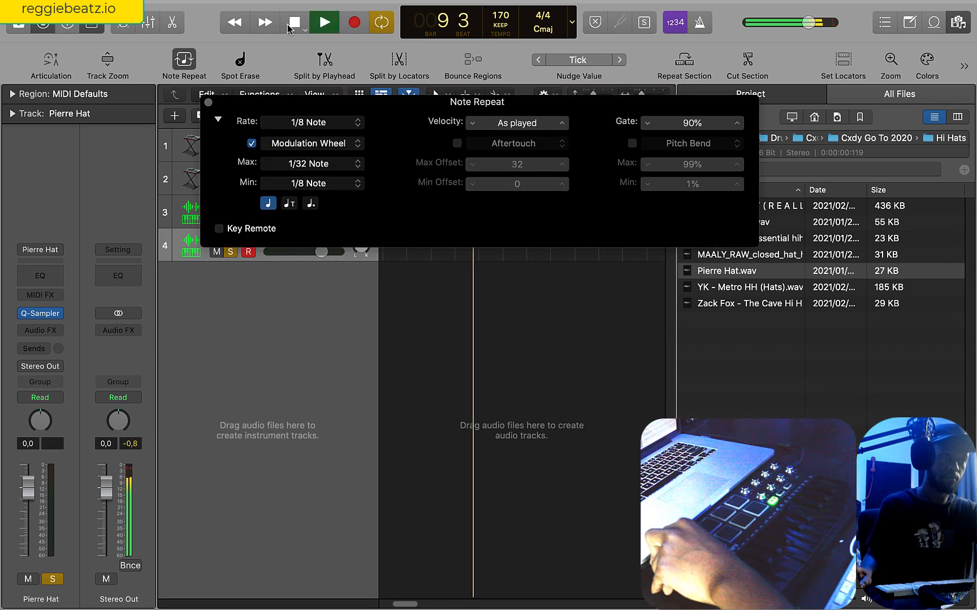
left_click(325, 22)
left_click(353, 22)
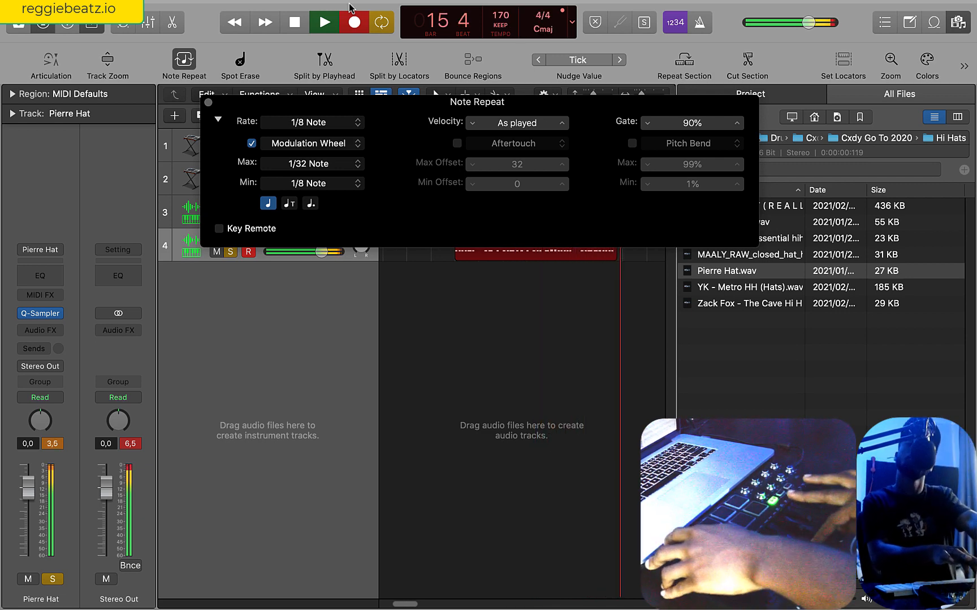
key("space")
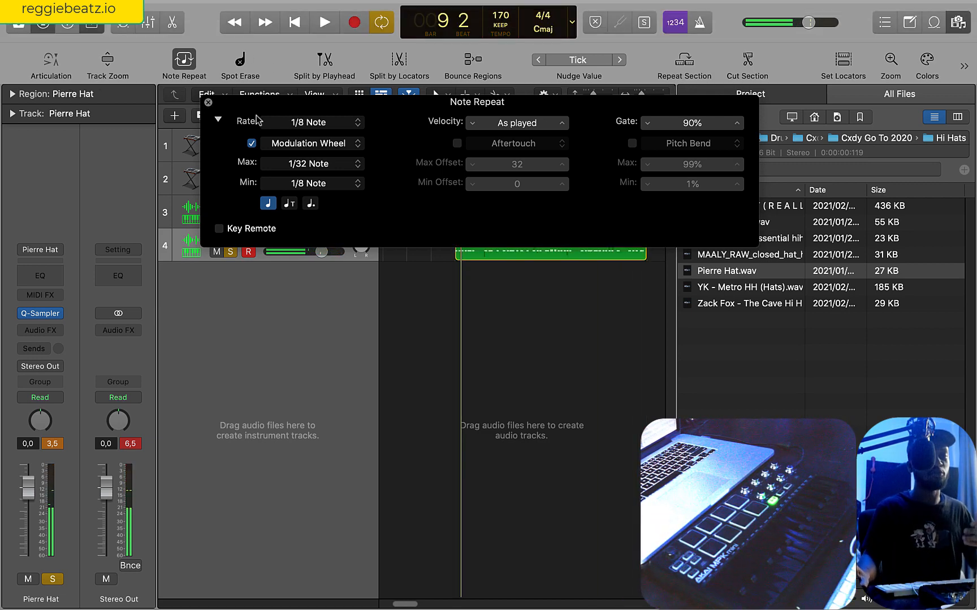
left_click(208, 103)
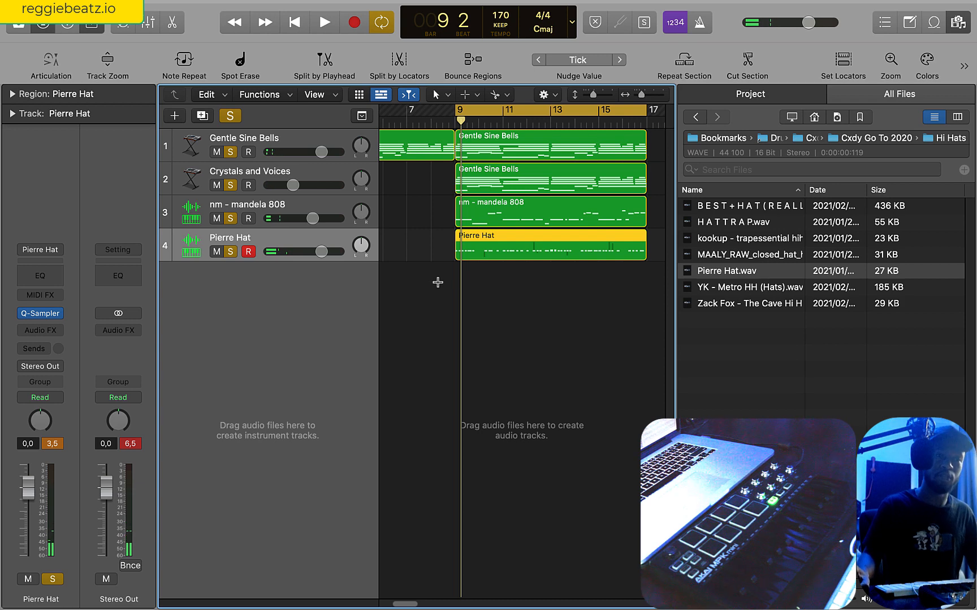
Try to quantize all notes of the Pierre Hat region to 1/8 Note in the Piano Roll.
key("super+4")
key("super+a")
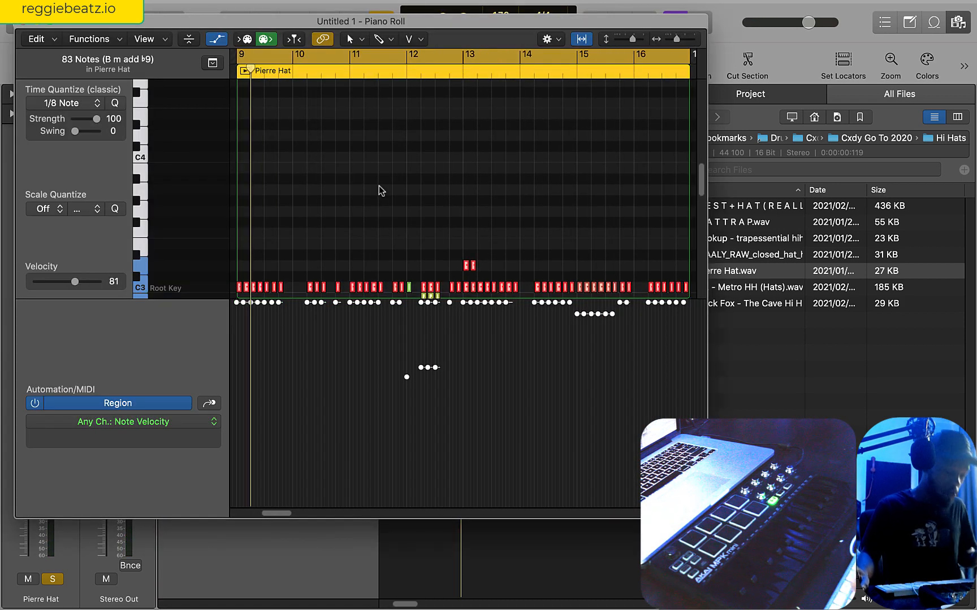
key("q")
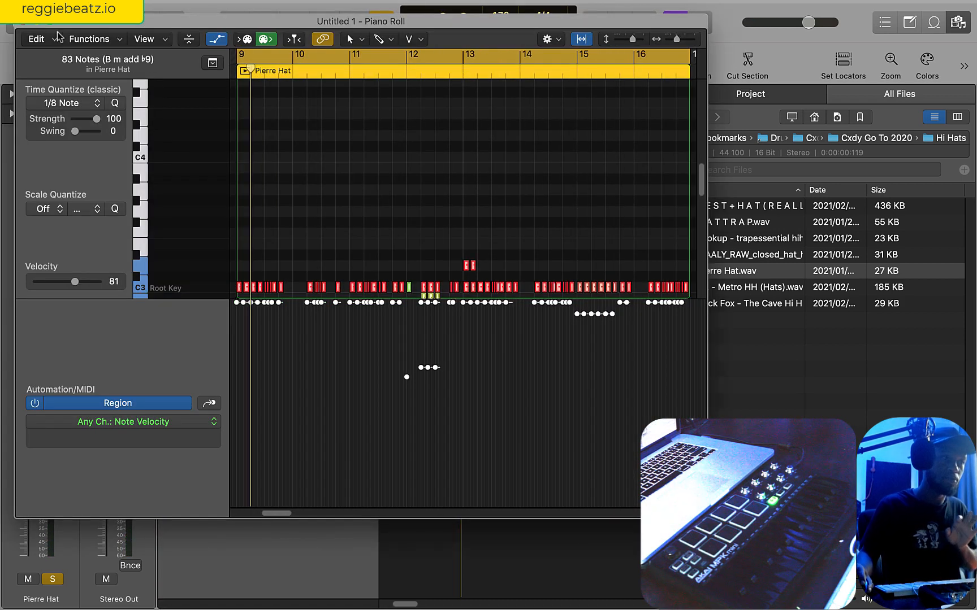
left_click(23, 23)
Set the Pierre Hat track's volume to -10.2 dB during playback and return the file browser to the Drumkits folder.
key("space")
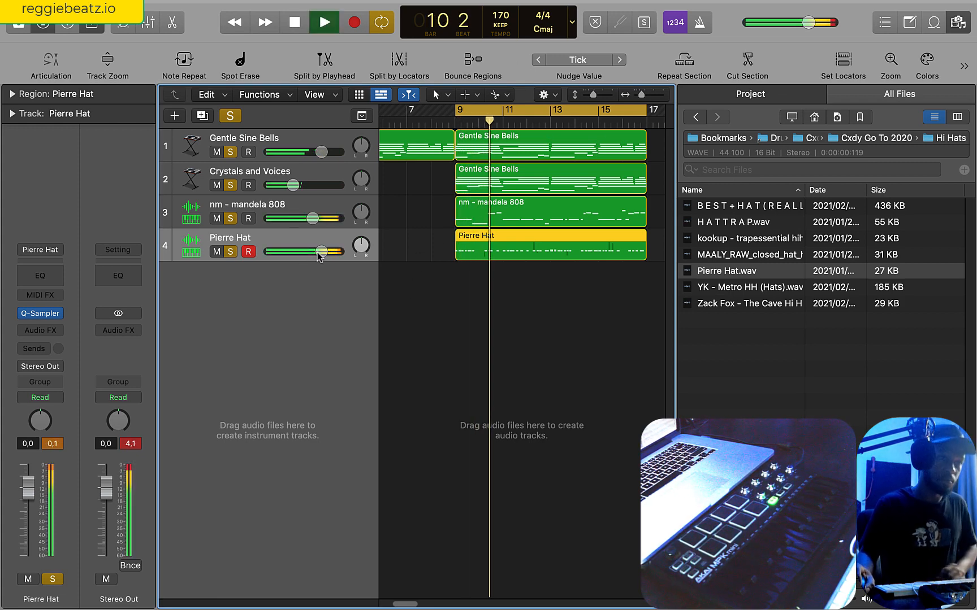
left_click_drag(318, 253, 295, 252)
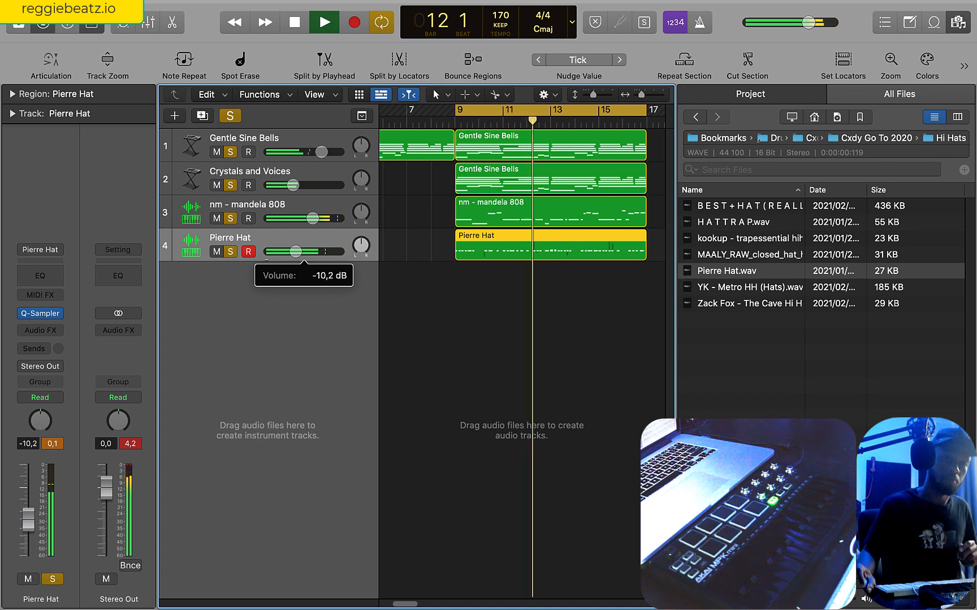
left_click(865, 140)
left_click(846, 139)
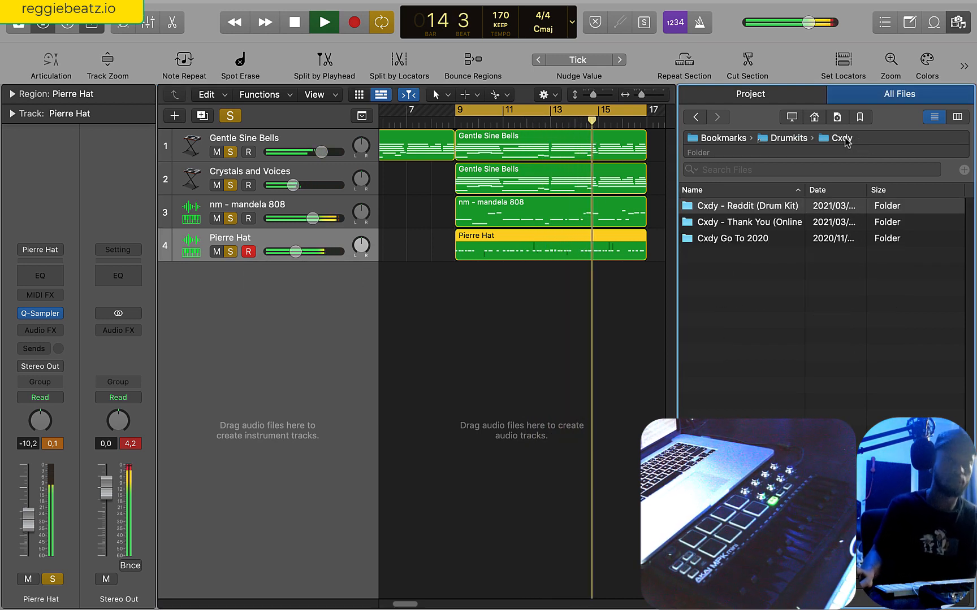
left_click(788, 138)
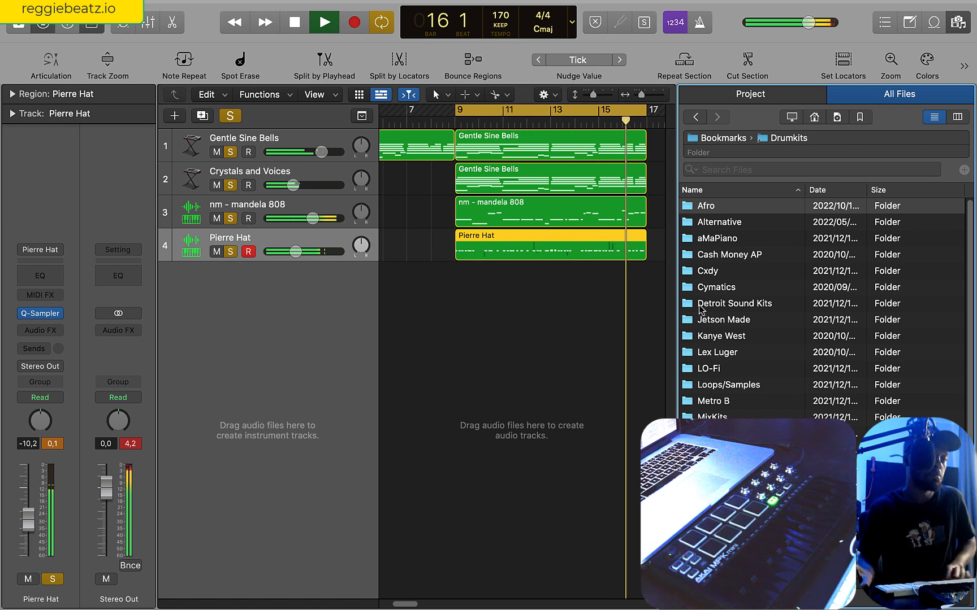
key("space")
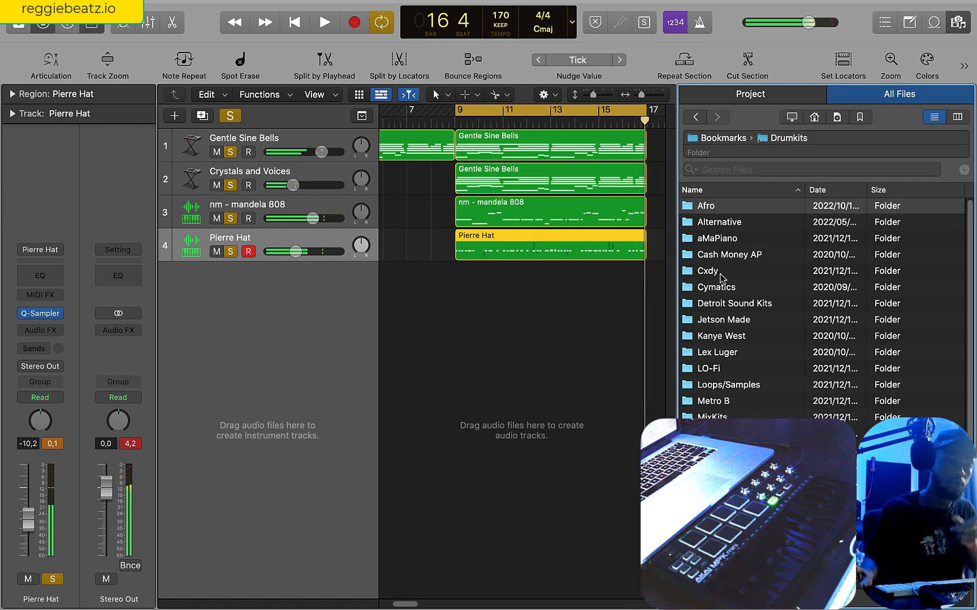
Load Cymatics - Cobra Percussion 4.wav into a new Quick Sampler track from the Cobra Hip Hop pack's Percussion one-shots.
left_click(637, 281)
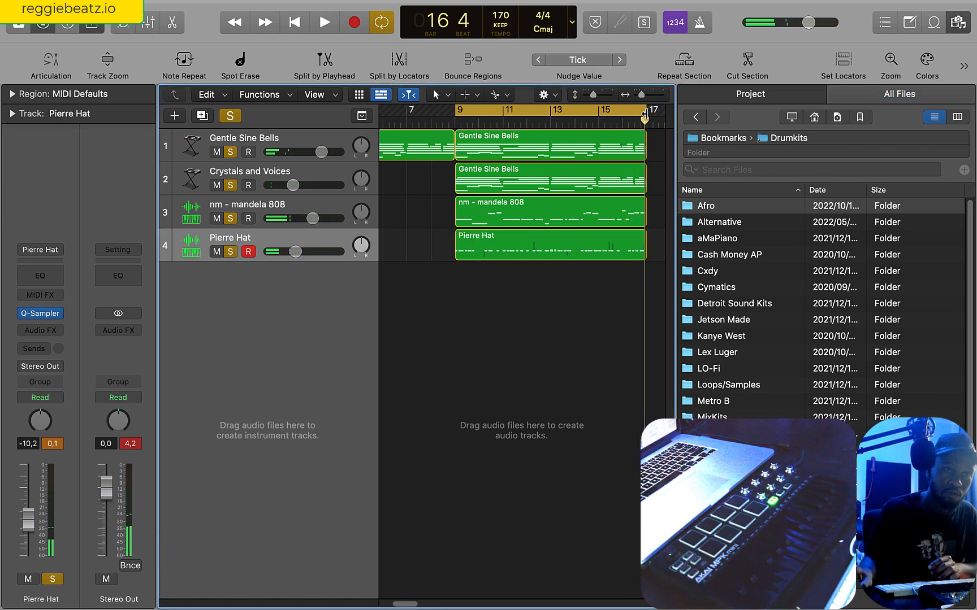
double_click(734, 303)
left_click(789, 141)
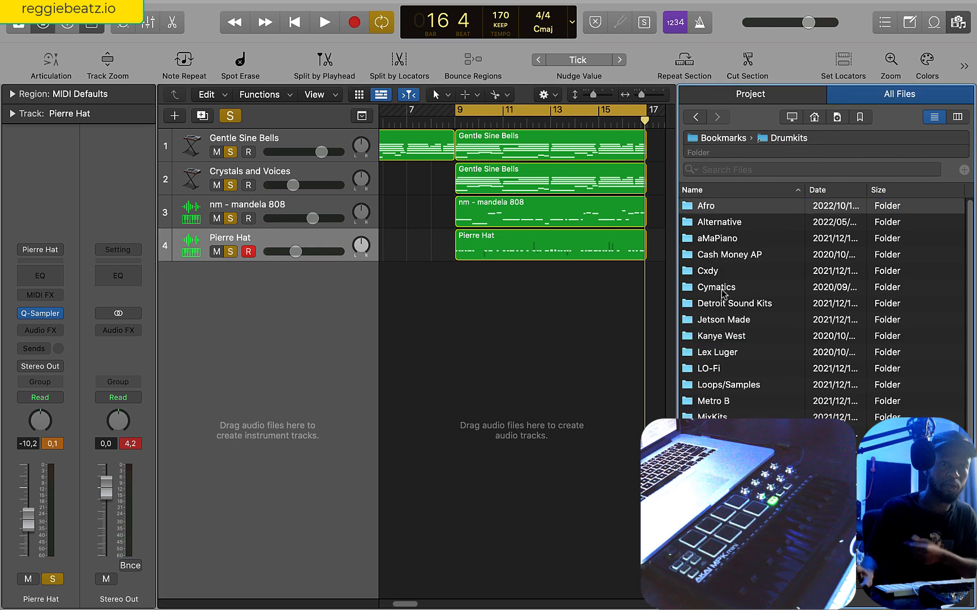
left_click(722, 288)
double_click(724, 289)
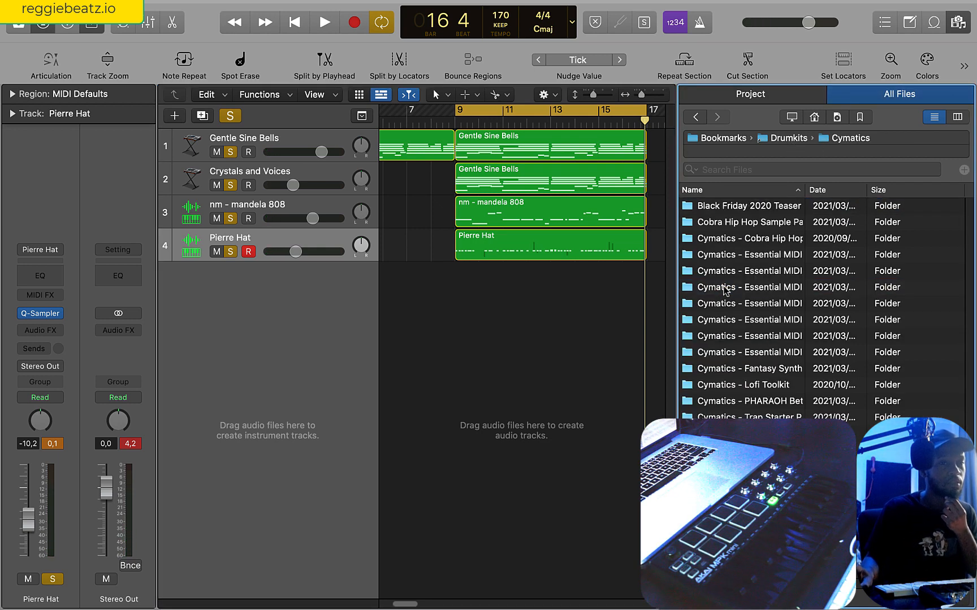
double_click(759, 241)
double_click(759, 240)
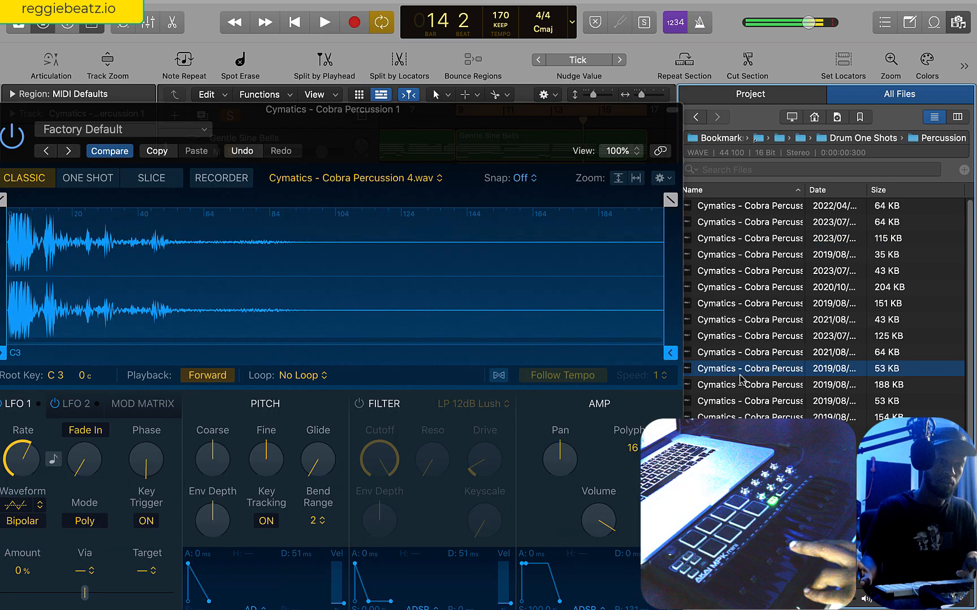
left_click(741, 401)
Browse to the Cymatics - Cartel Hip-Hop Drum Kit [Teaser] samples inside the Cymatics Black Friday 2020 Teaser Pack folder.
left_click(873, 139)
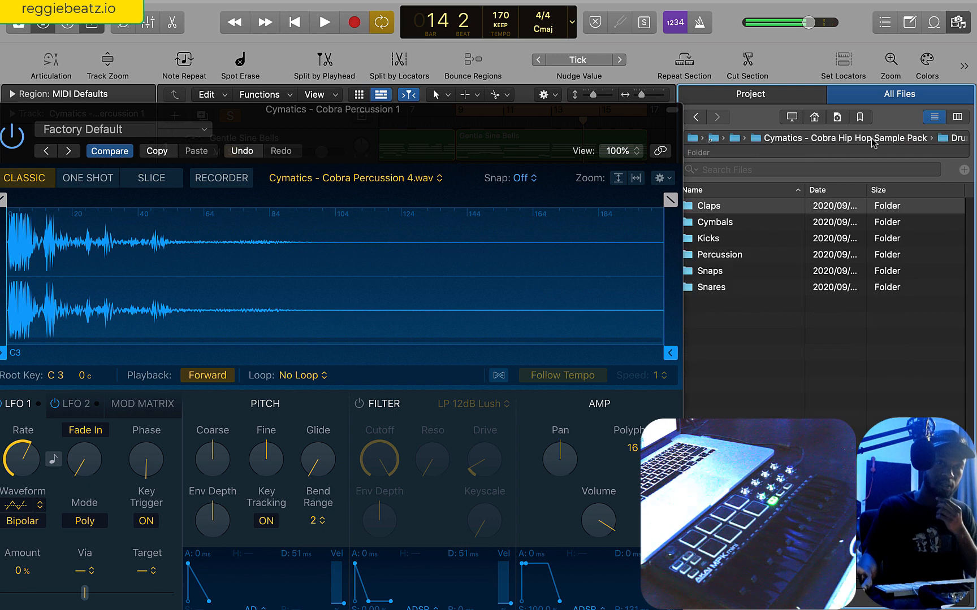
left_click(769, 142)
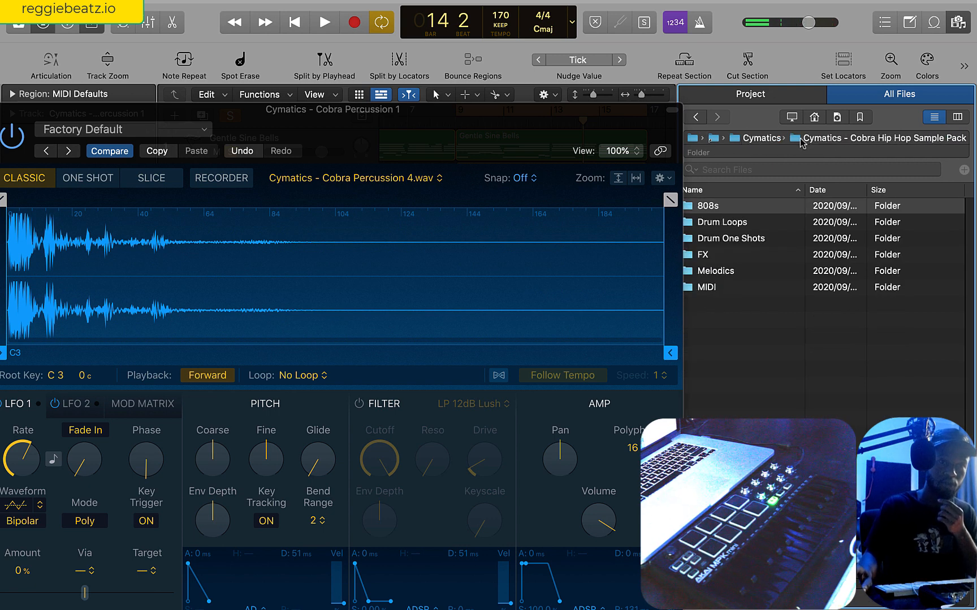
left_click(770, 142)
double_click(755, 207)
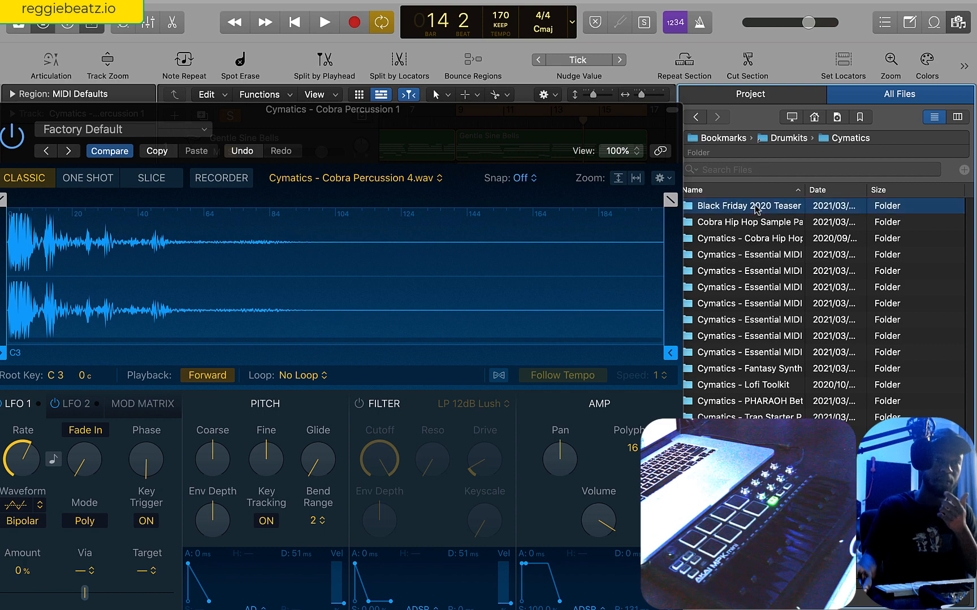
double_click(768, 207)
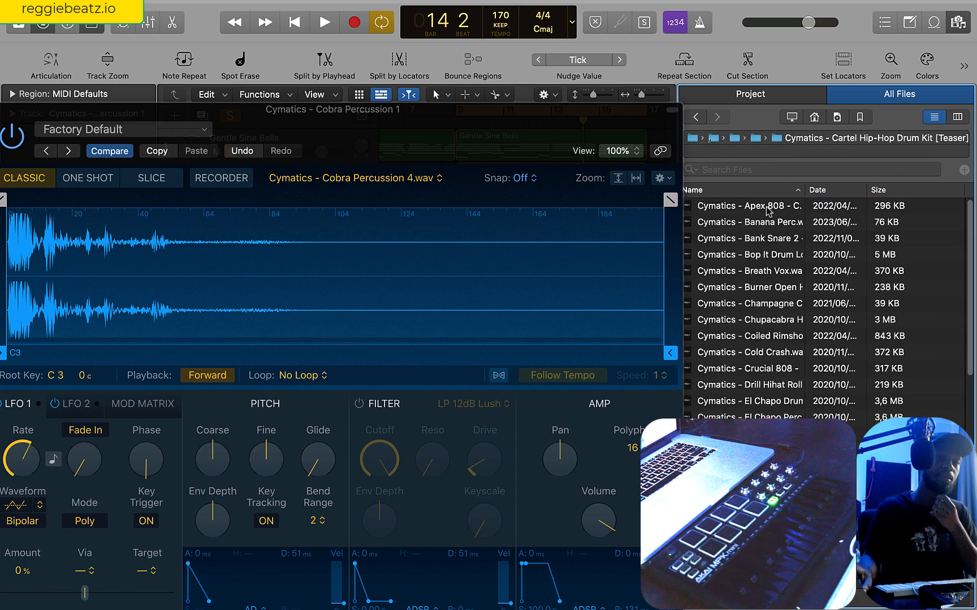
scroll(767, 308, "down", 10)
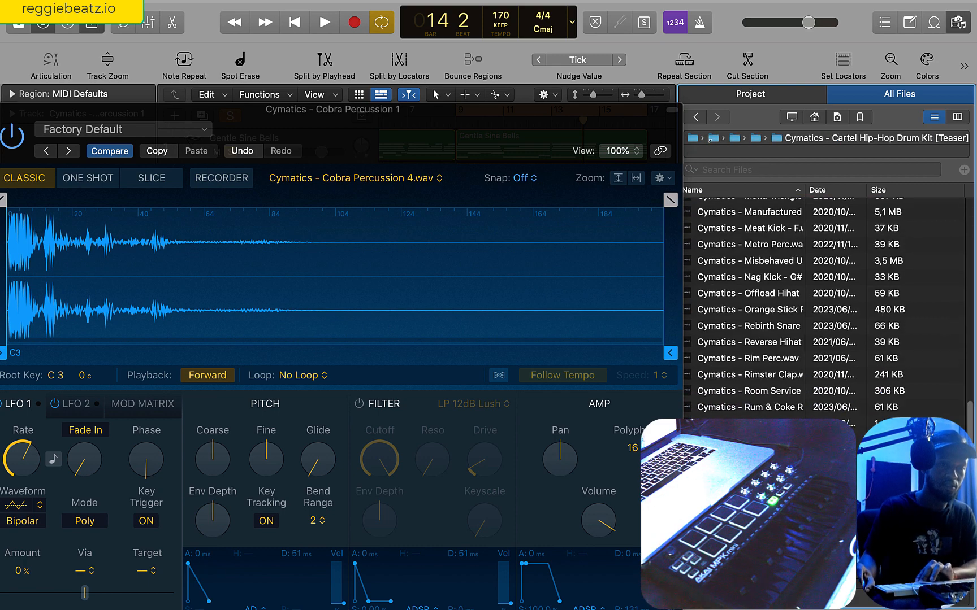
Audition the drum kit's one-shots and load Cymatics - Rum & Coke Rimshot.wav into a new Quick Sampler track, with both sampler windows closed.
left_click(768, 472)
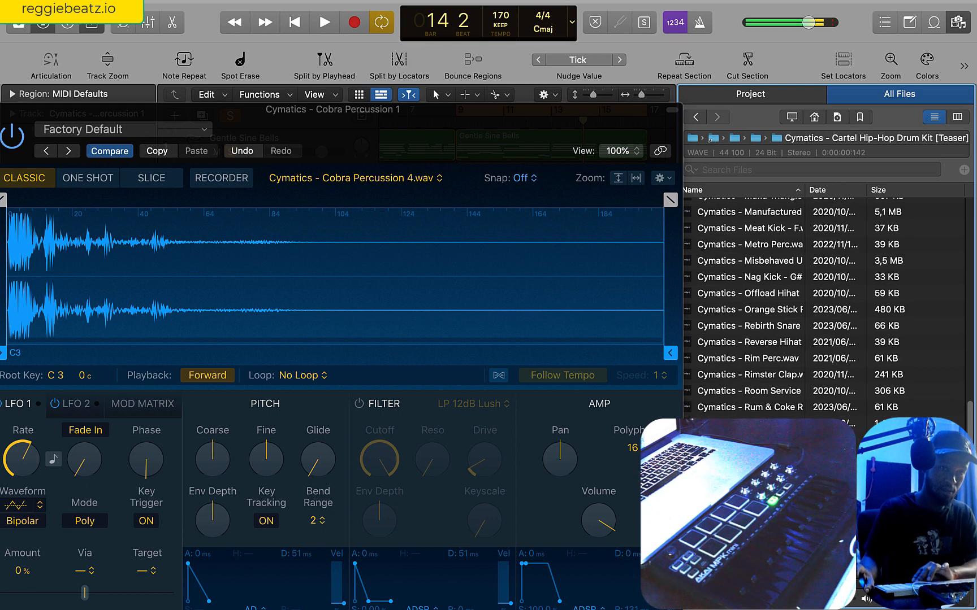
key("Down")
key("Up")
key("Up")
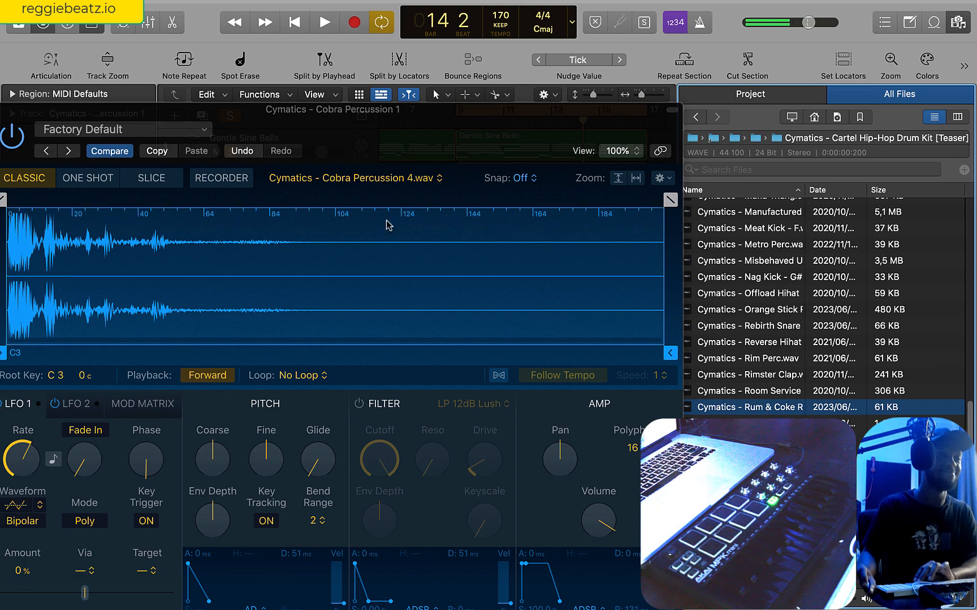
left_click_drag(49, 116, 80, 144)
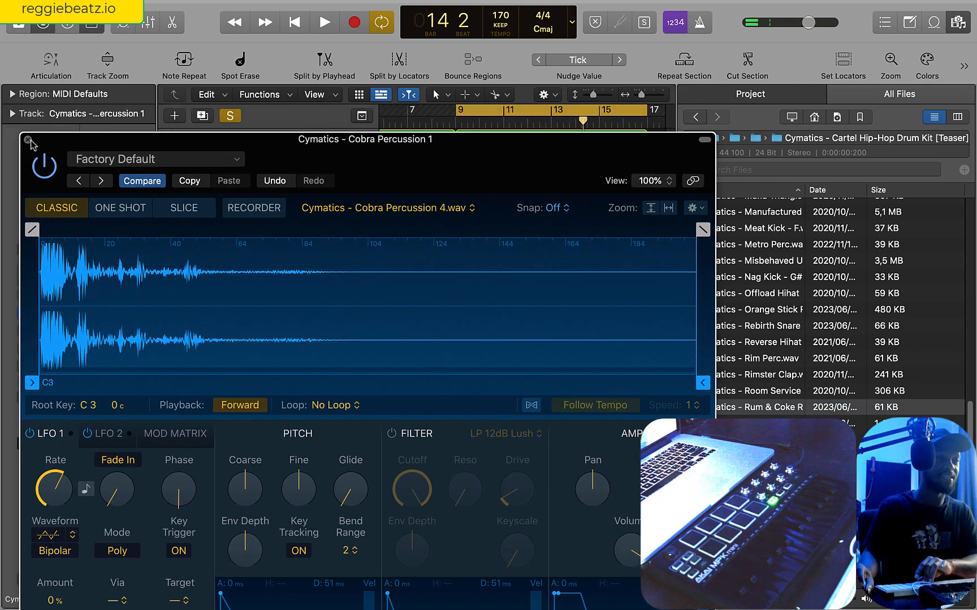
left_click(28, 140)
left_click_drag(747, 409, 271, 350)
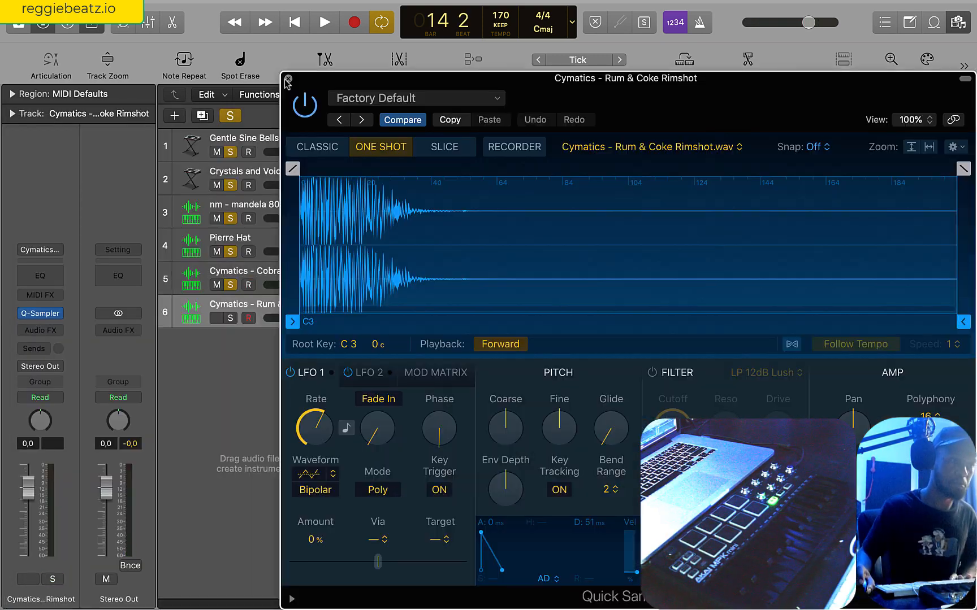
left_click(287, 83)
Solo the Rum & Coke Rimshot track, lower its volume to -4.9 dB and record a rimshot pattern over bars 9 to 17.
key("space")
key("space")
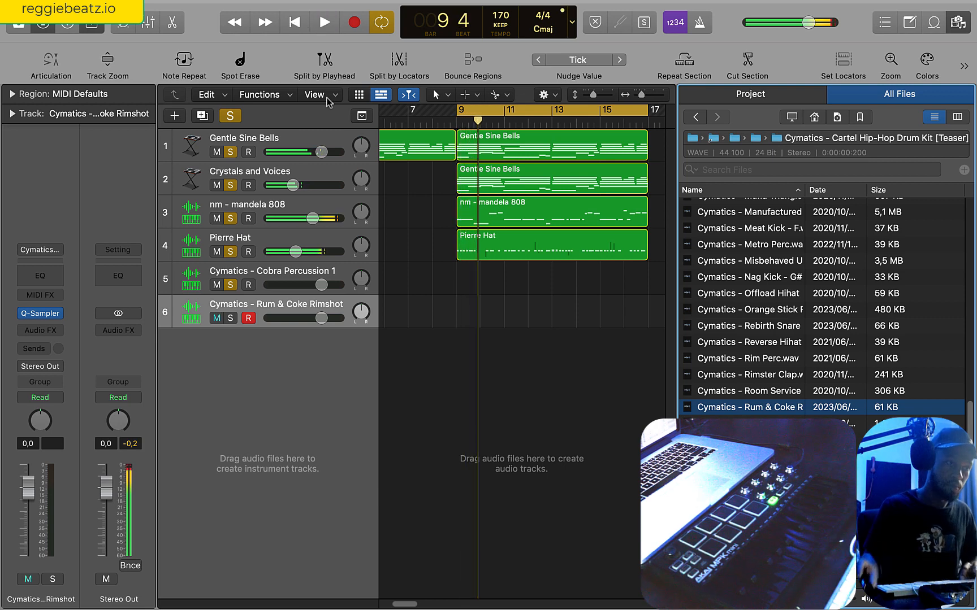
left_click(230, 318)
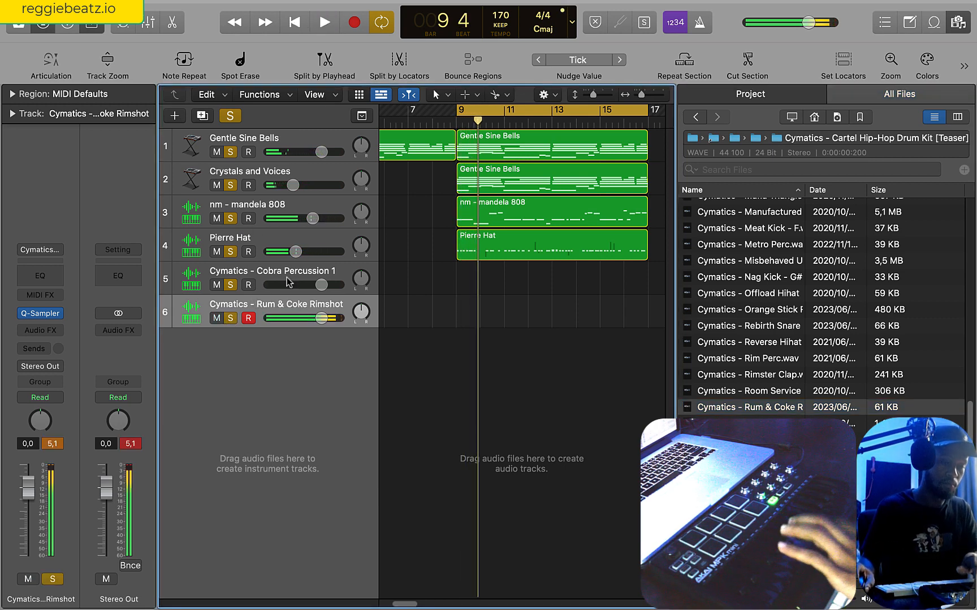
left_click_drag(320, 318, 305, 318)
left_click(355, 23)
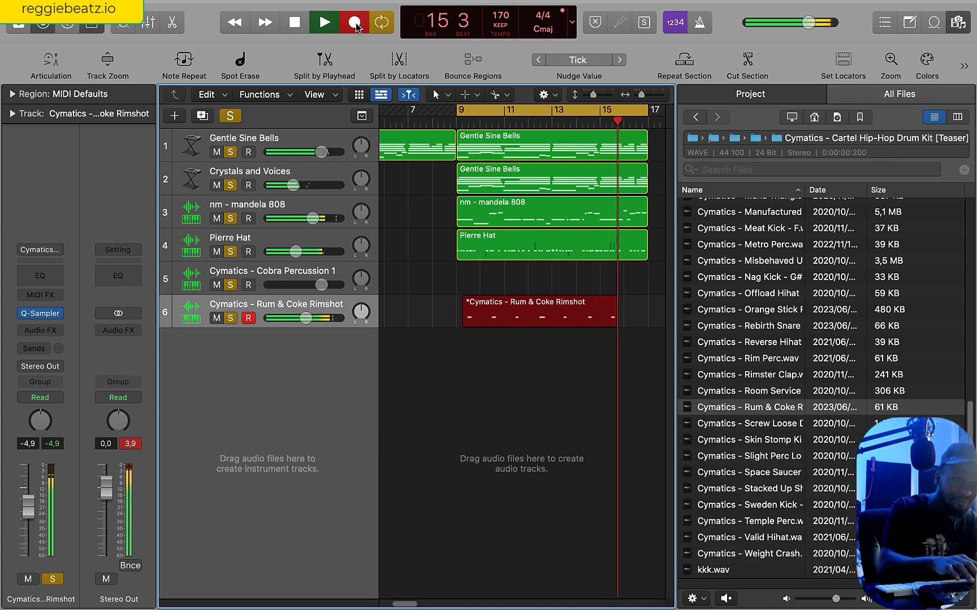
key("space")
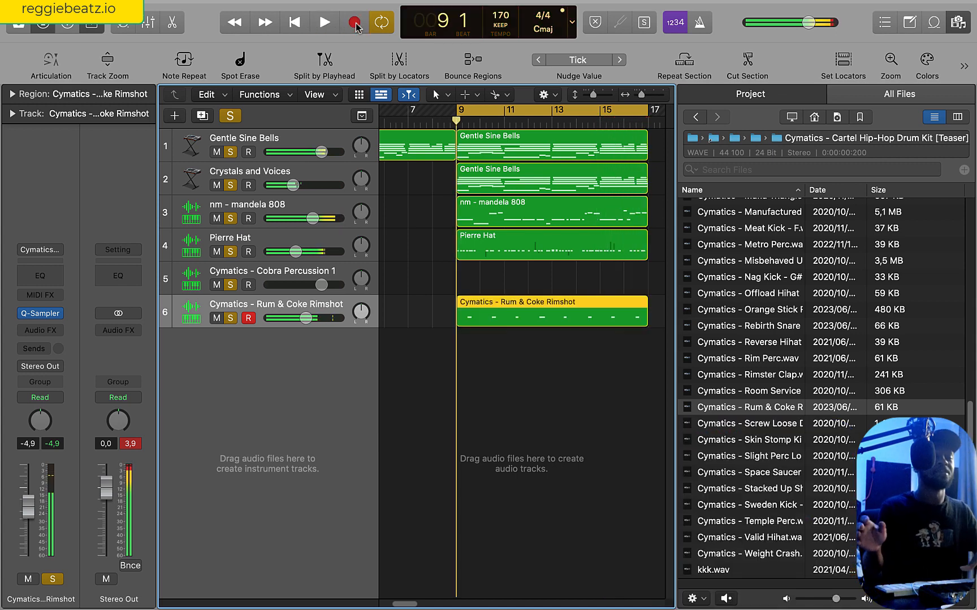
Quantize all notes of the Rum & Coke Rimshot region to 1/8 Note in the Piano Roll, and close it with playback running.
key("super+4")
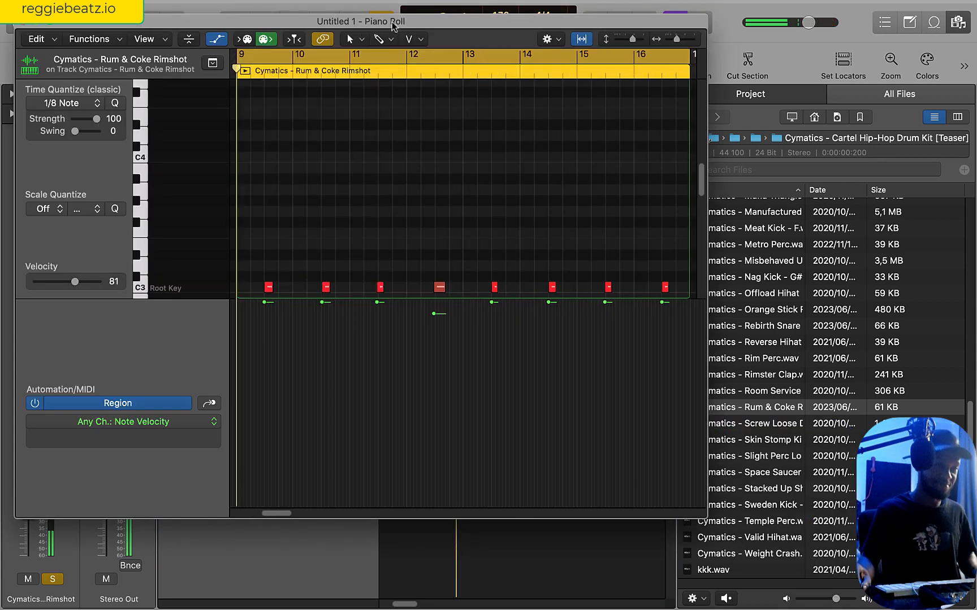
key("super+a")
key("space")
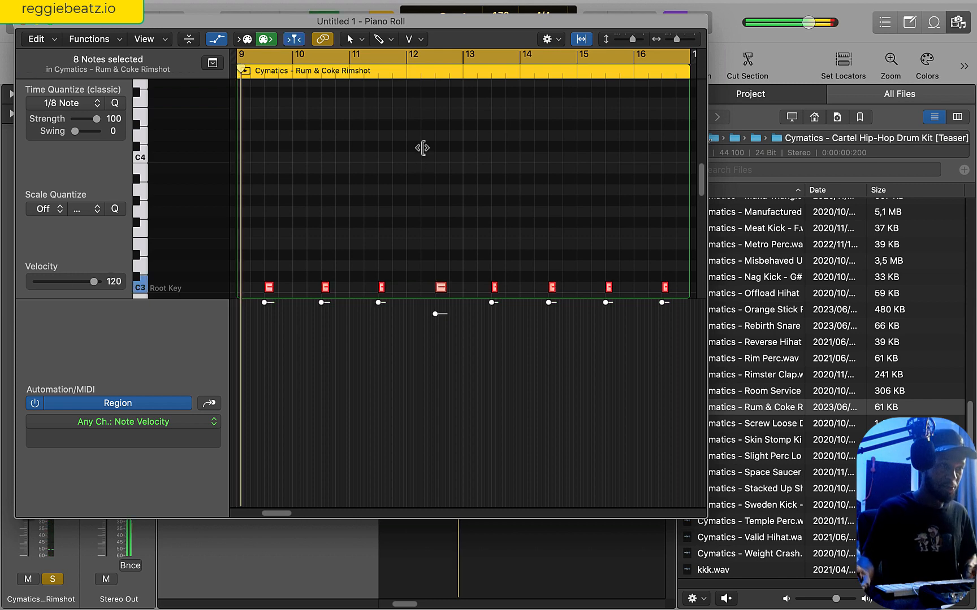
left_click(24, 23)
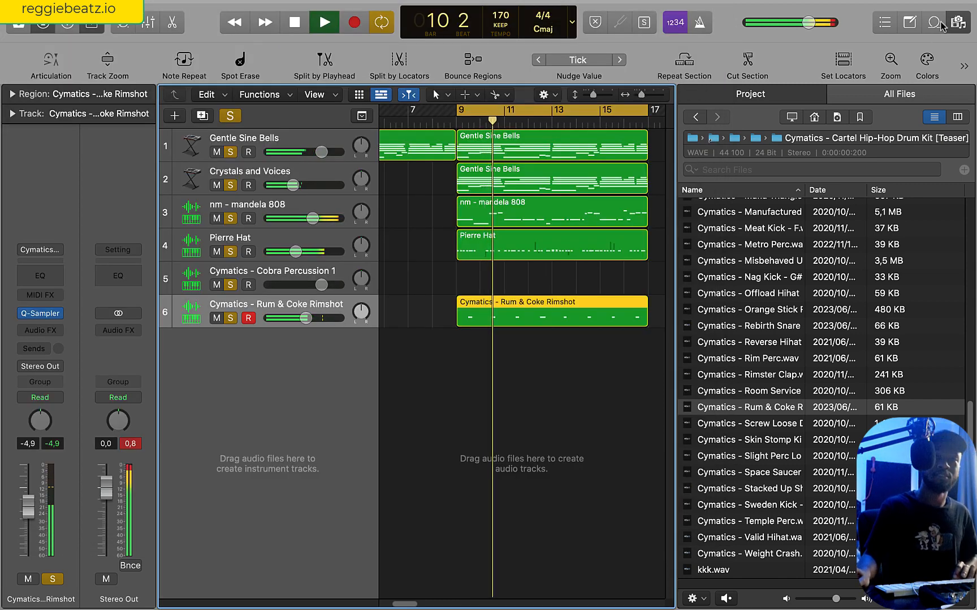
Replace bar 16 of the Pierre Hat pattern with a copy of the section split out at bar 12.
left_click(681, 239)
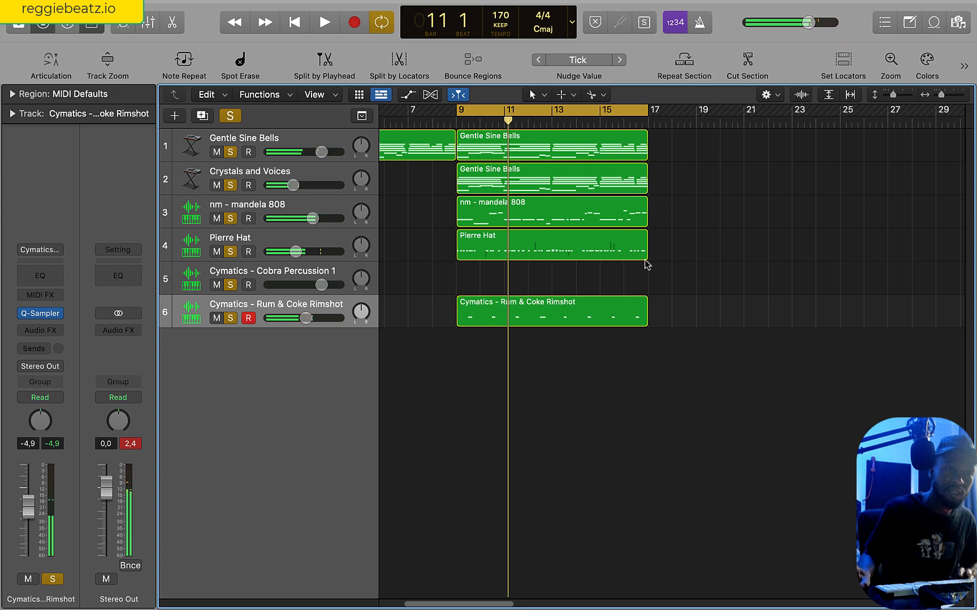
right_click(624, 254)
key("Delete")
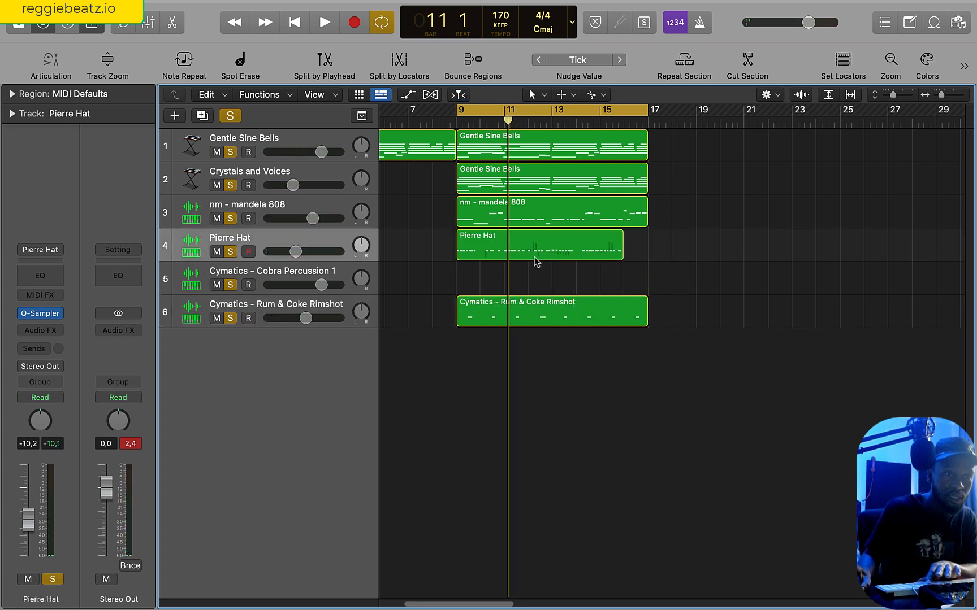
right_click(530, 259)
right_click(552, 257)
left_click(543, 255)
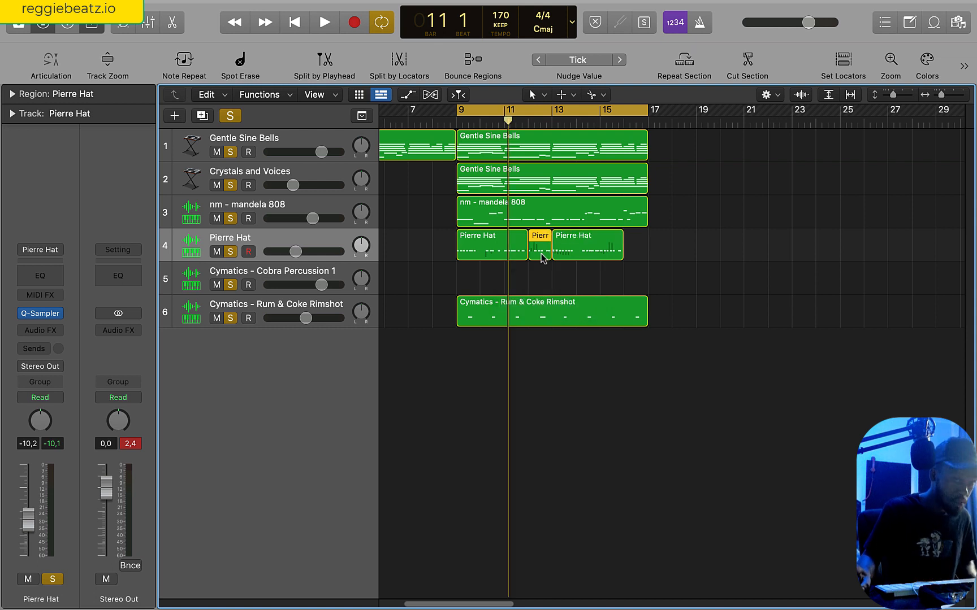
left_click_drag(542, 257, 641, 260)
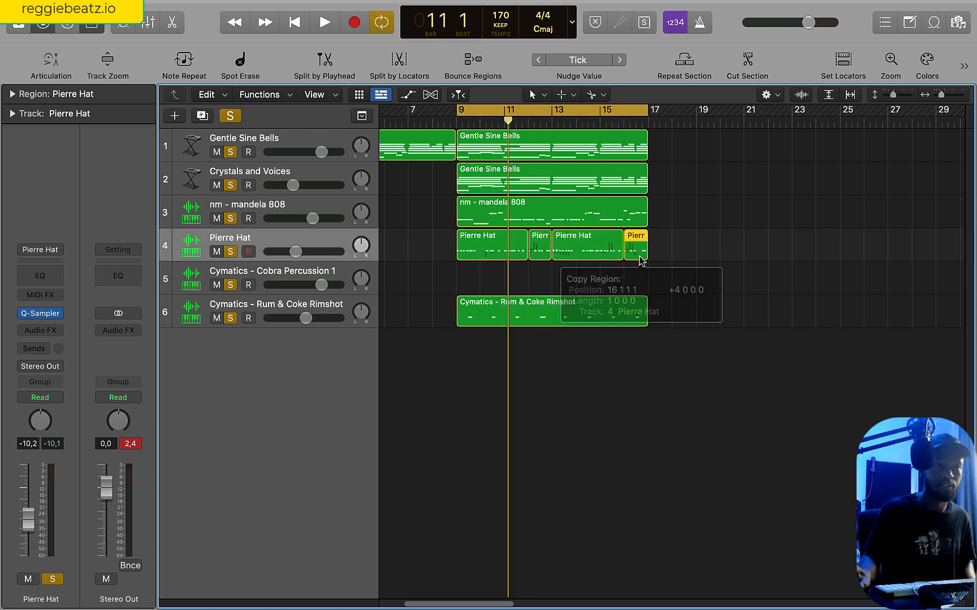
Set the Rum & Coke Rimshot track's volume to -8.2 dB during playback and select that track.
key("space")
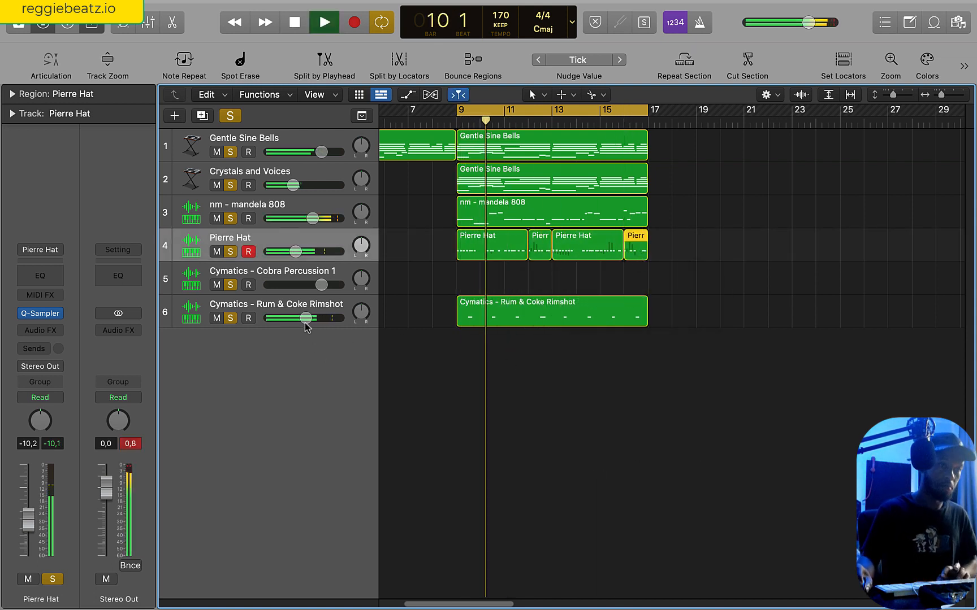
left_click_drag(305, 327, 299, 324)
left_click(254, 325)
key("space")
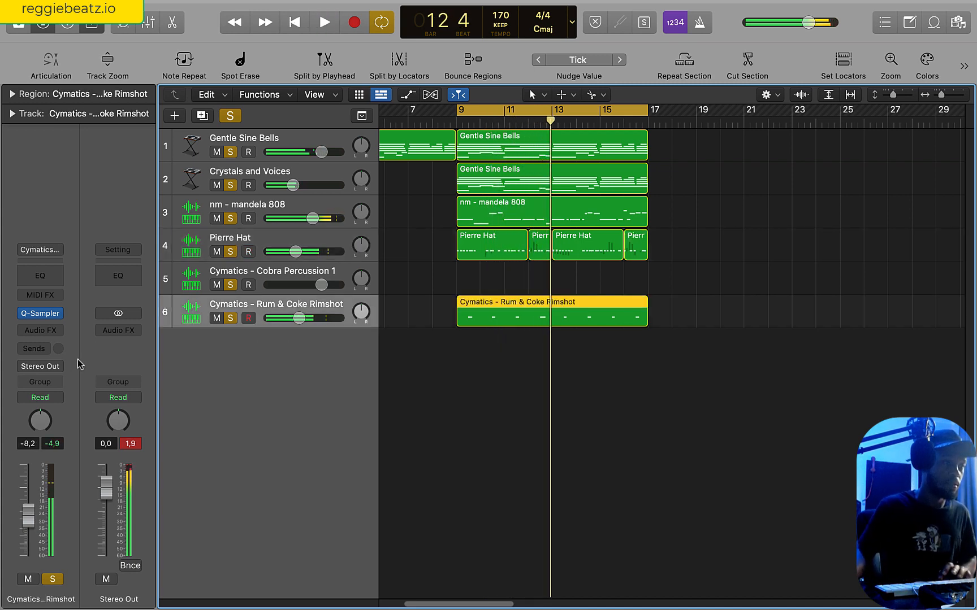
Insert the EnVerb reverb in stereo on the Rum & Coke Rimshot track and start playback.
left_click(35, 332)
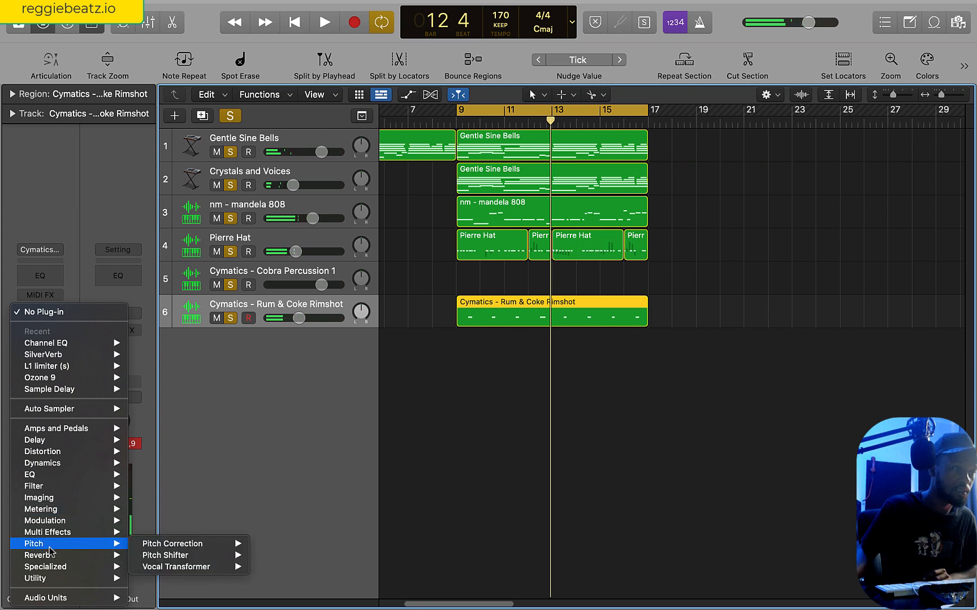
mouse_move(98, 557)
mouse_move(188, 573)
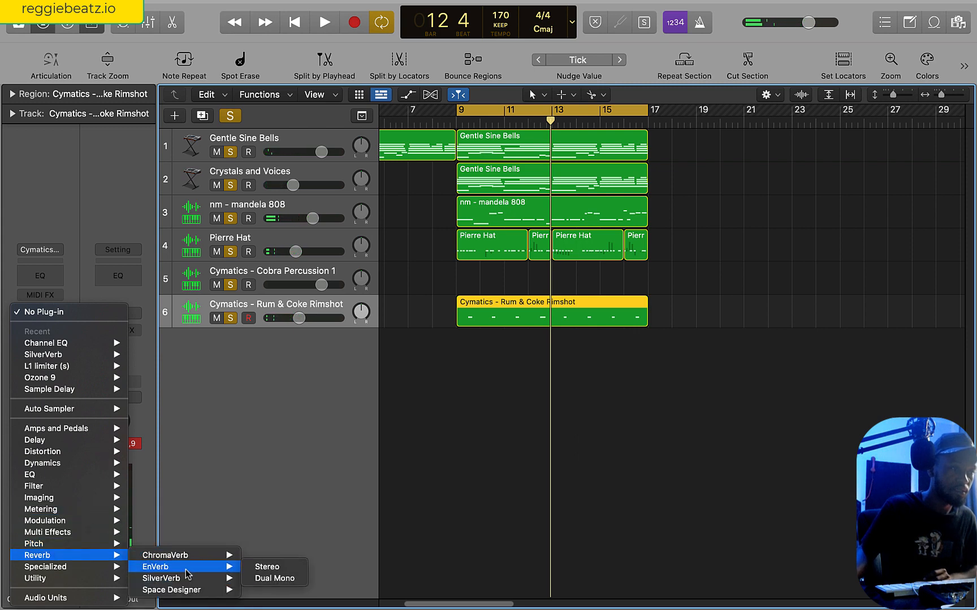
left_click(248, 568)
key("space")
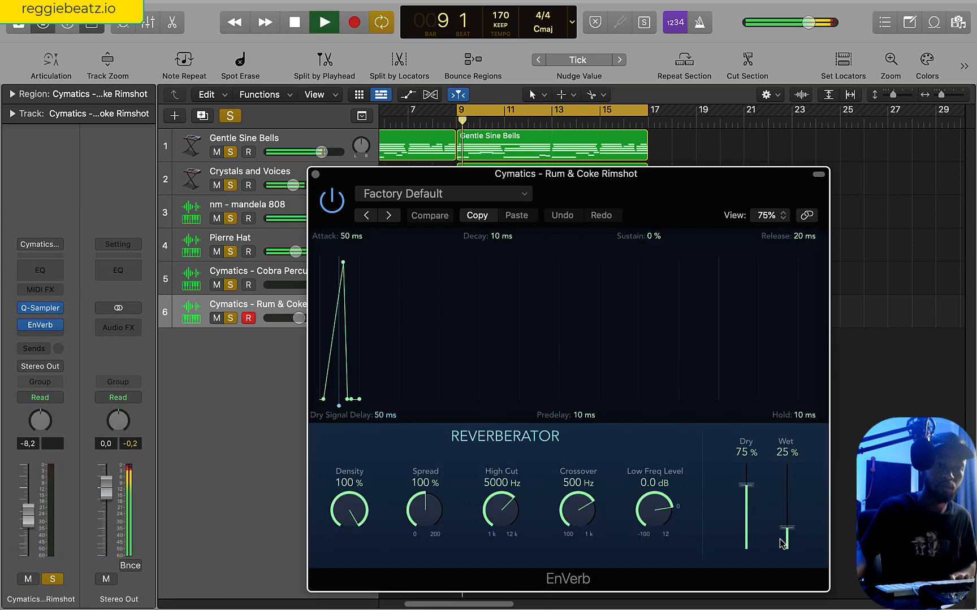
Load EnVerb's Aggressive Tale preset for the rimshot, with the mix at 95 % dry and 4 % wet.
mouse_move(746, 485)
left_mouse_down()
mouse_move(746, 462)
mouse_move(746, 471)
left_mouse_up()
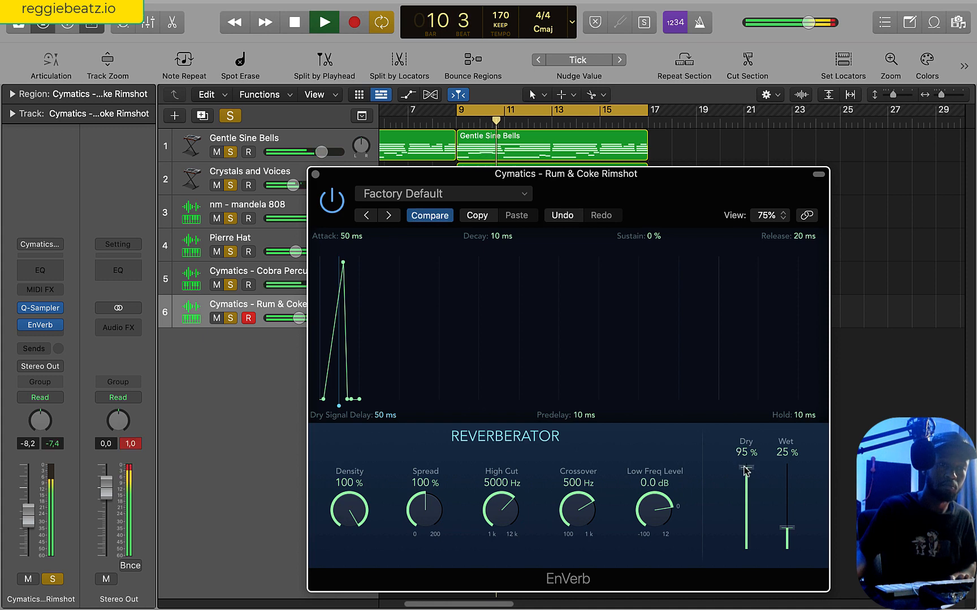
left_click(590, 237)
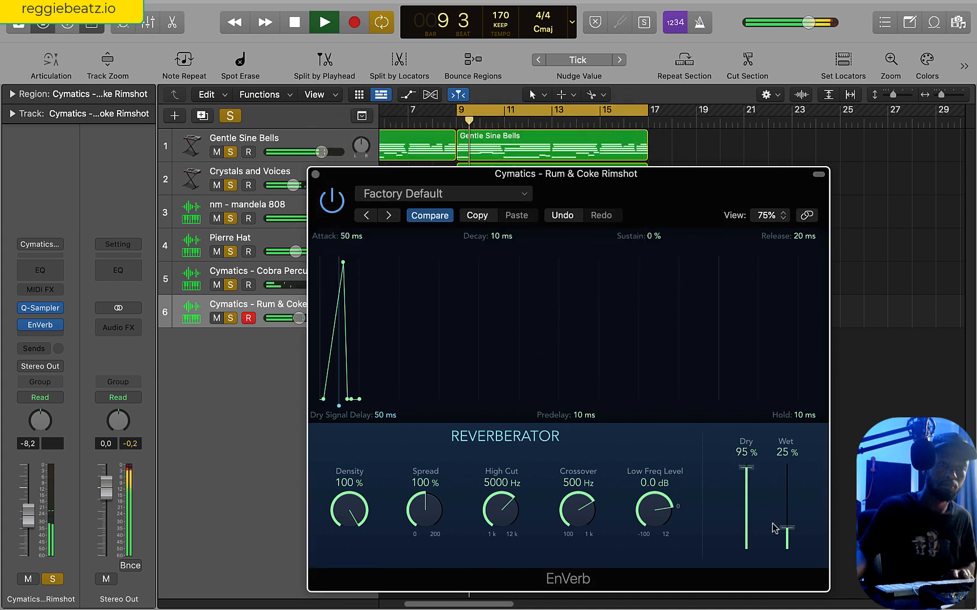
left_click_drag(774, 528, 782, 561)
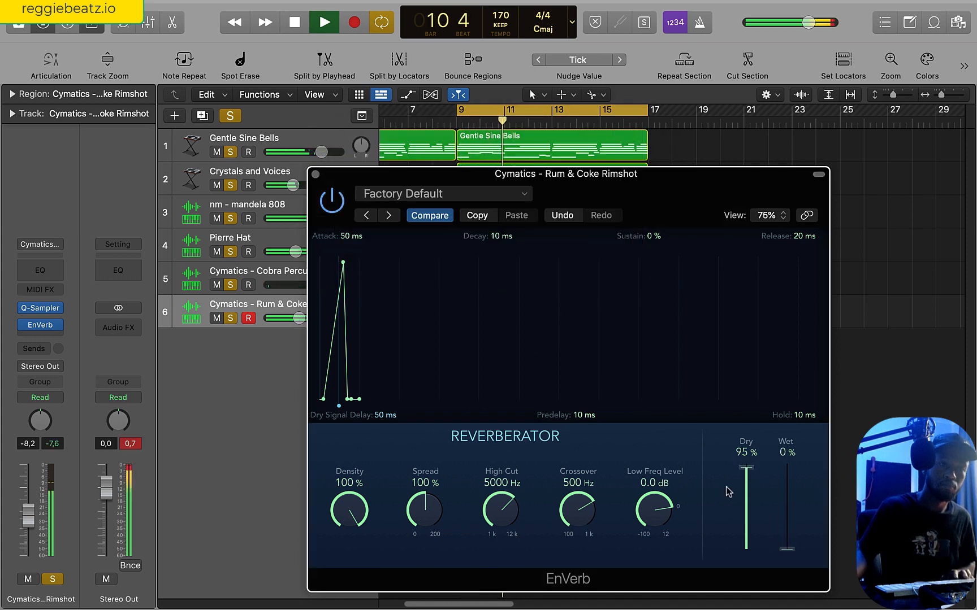
left_click_drag(739, 472, 740, 479)
left_click(391, 217)
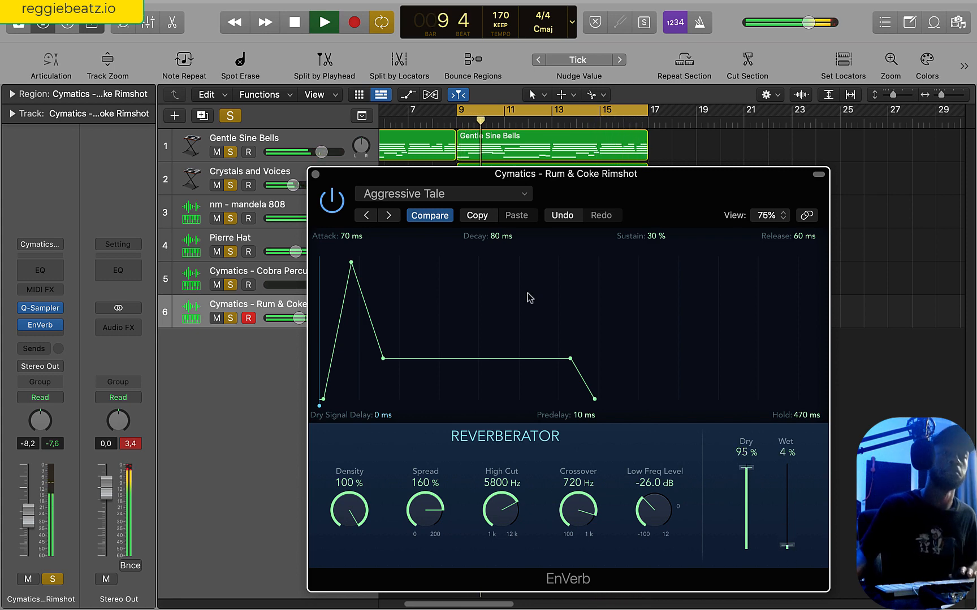
Close the EnVerb window, set the Rum & Coke Rimshot track's volume to -7.2 dB and stop playback.
left_click(316, 175)
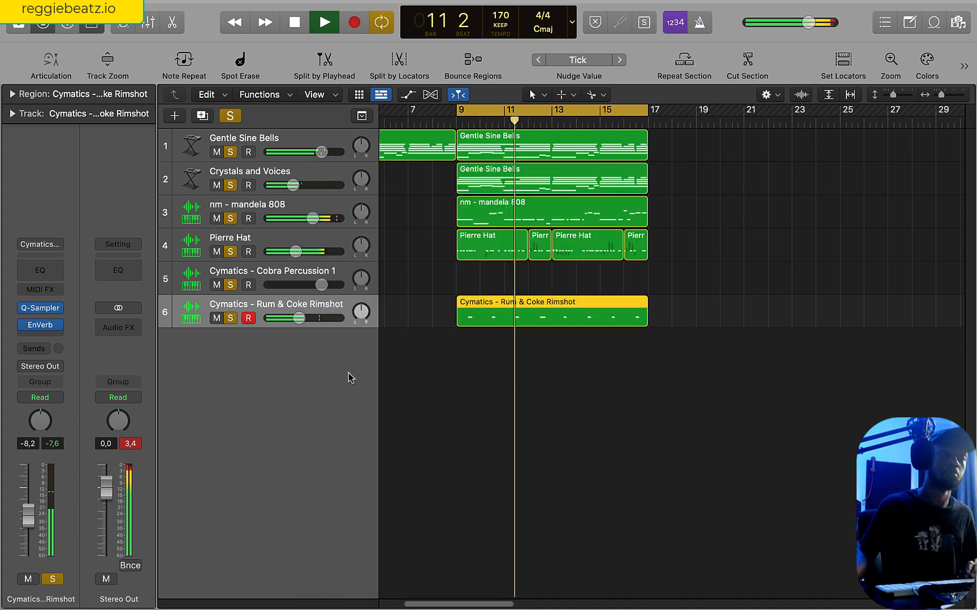
left_click_drag(299, 320, 301, 319)
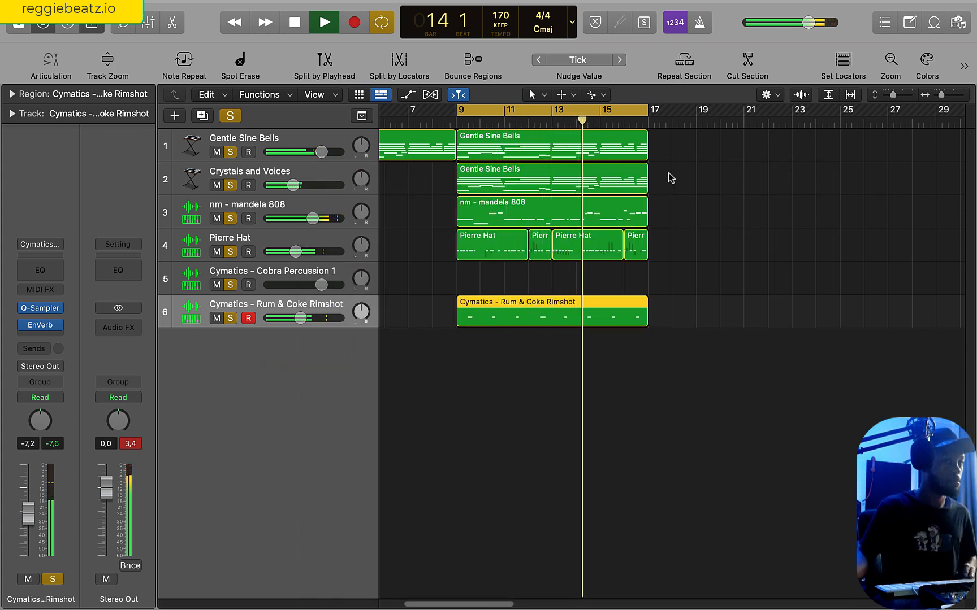
key("space")
Repeat all regions of bars 9 to 17 at bar 17 and set the cycle range to bars 17 to 25.
left_click_drag(682, 149, 675, 326)
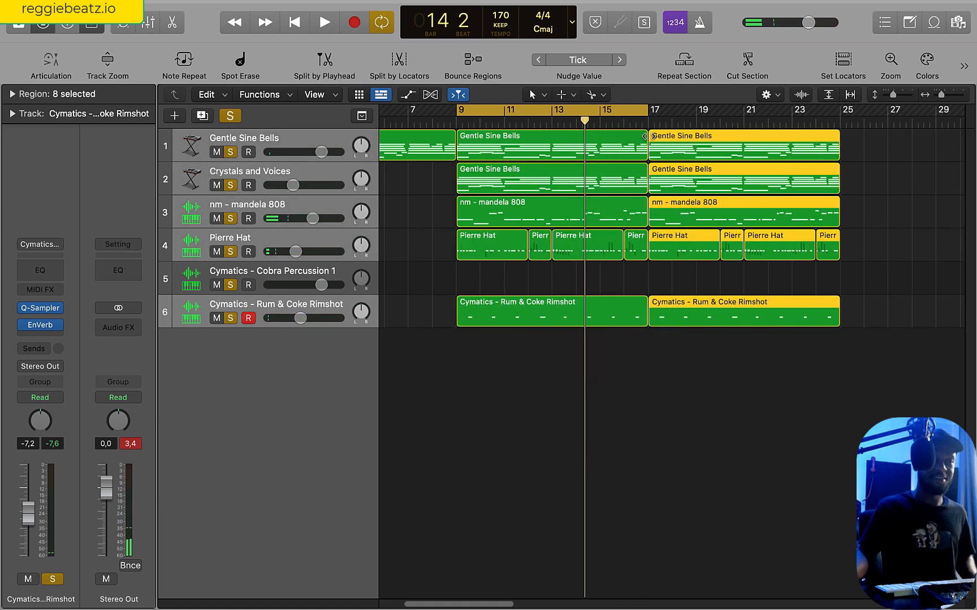
left_click_drag(652, 111, 840, 133)
Open the Cymbals folder of the Cxdy Go To 2020 kit within the Drumkits bookmark.
left_click(952, 23)
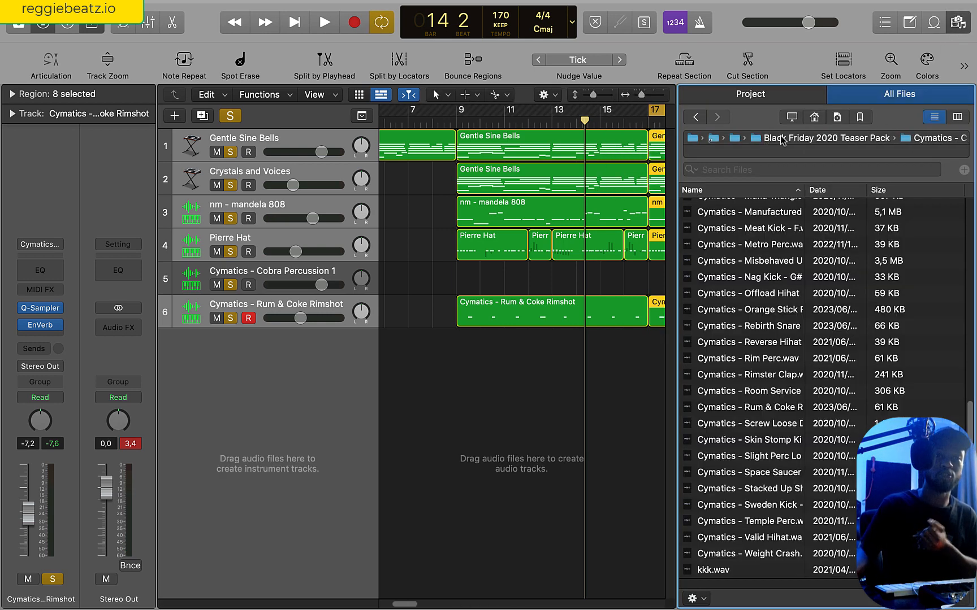
left_click(763, 140)
left_click(793, 140)
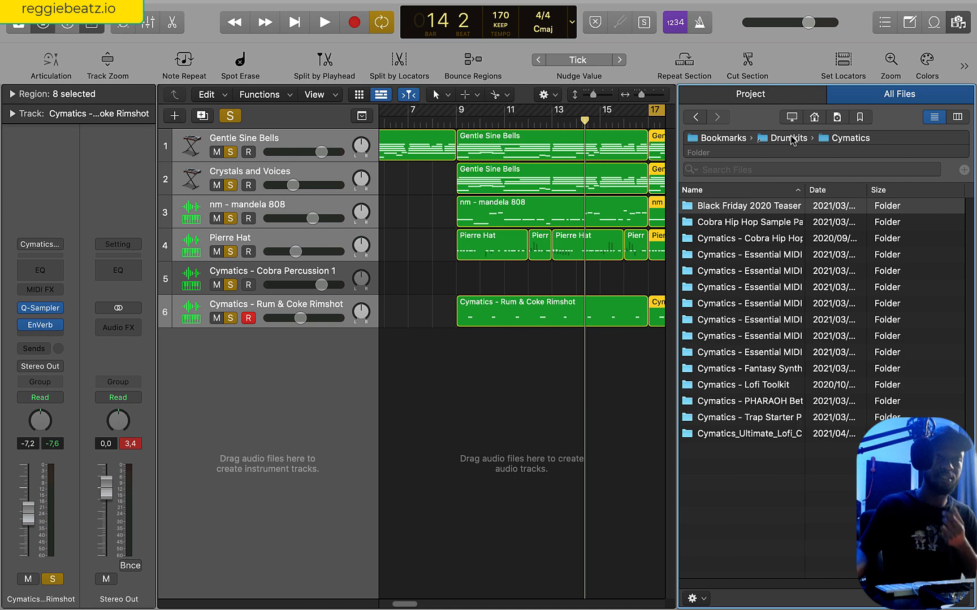
double_click(765, 222)
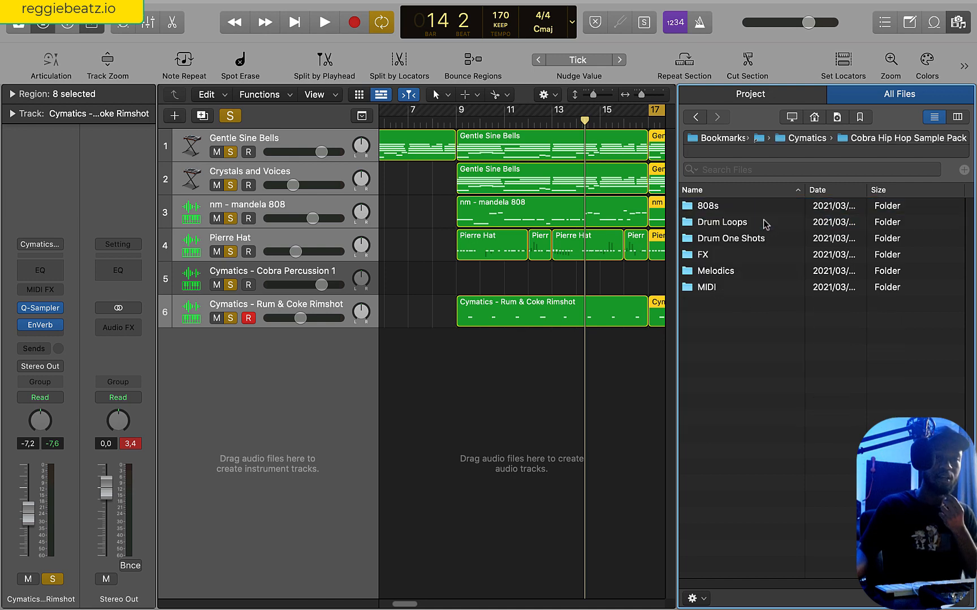
left_click(802, 139)
left_click(792, 139)
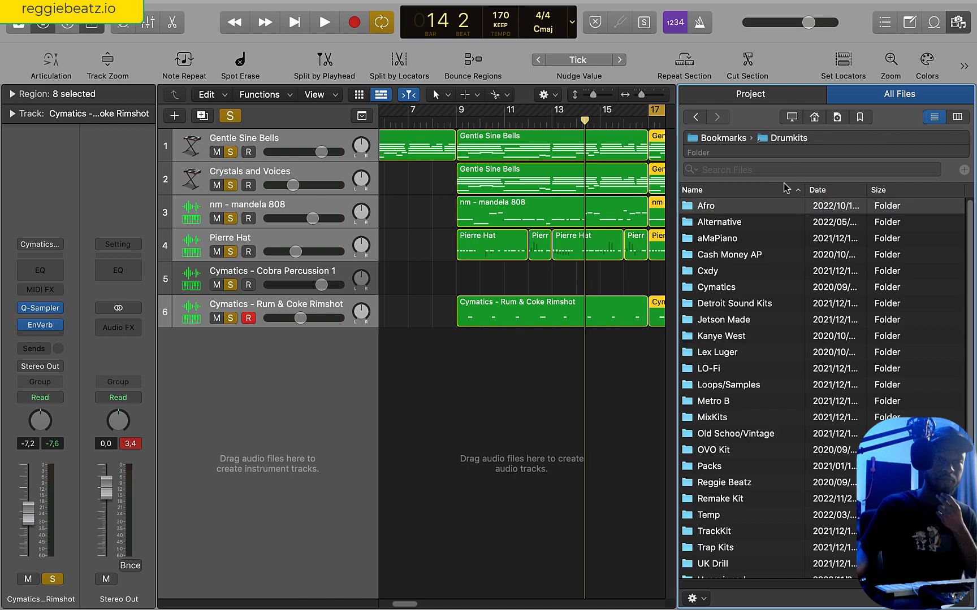
double_click(725, 272)
double_click(750, 239)
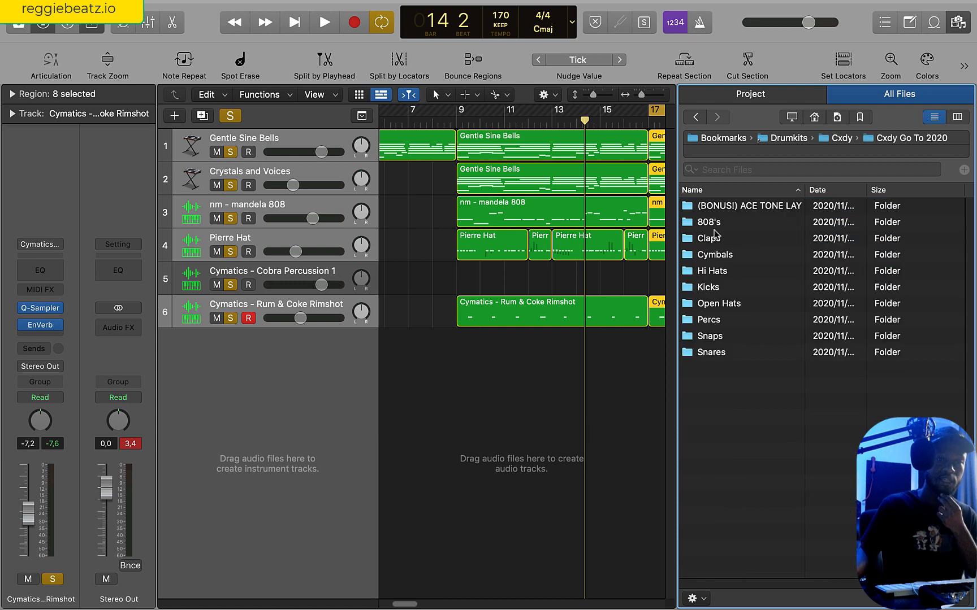
double_click(723, 258)
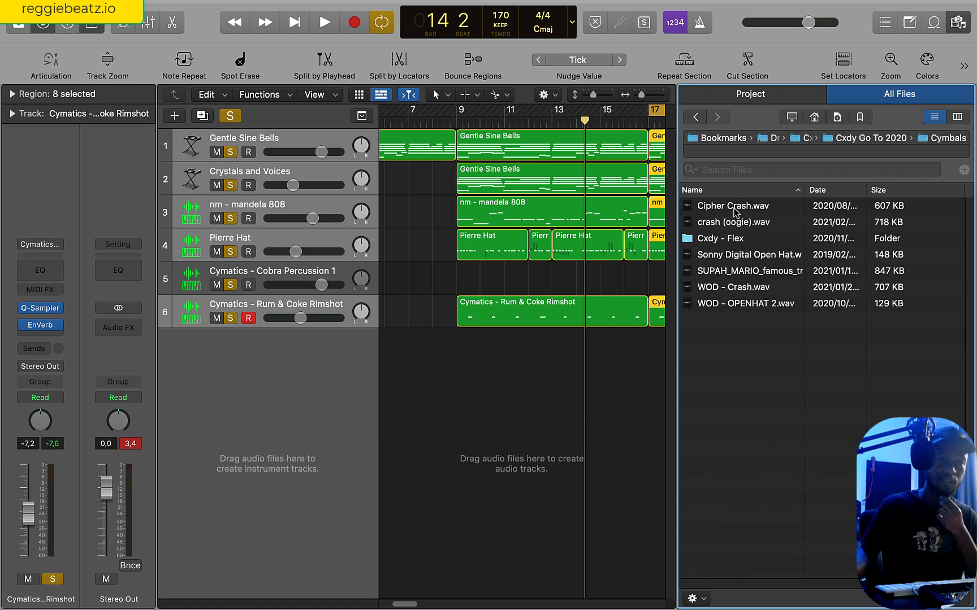
Audition Cipher Crash.wav and crash (oogie).wav, add crash (oogie).wav as a new Quick Sampler track and close the sampler window.
left_click(735, 207)
left_click(734, 224)
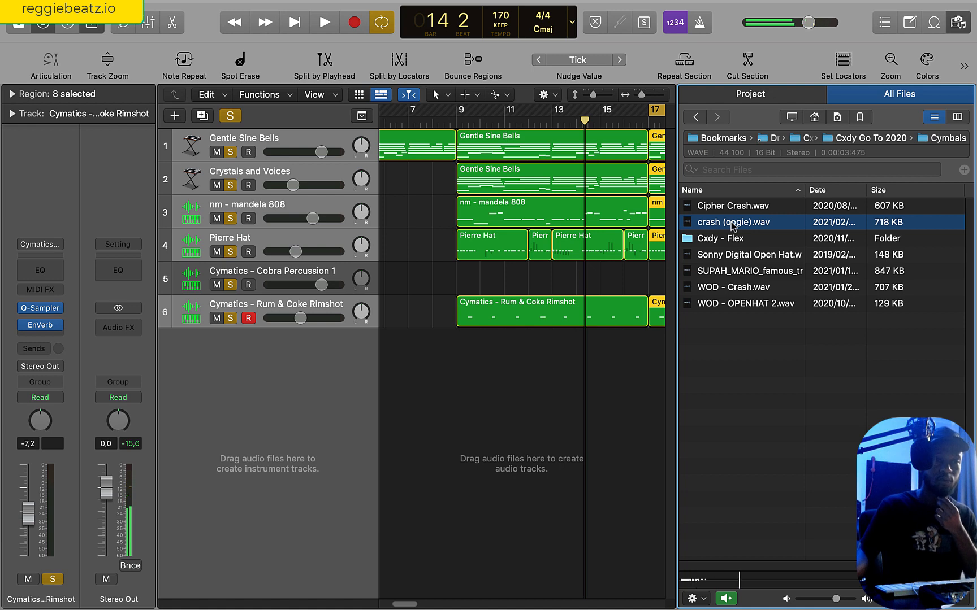
left_click_drag(734, 225, 259, 367)
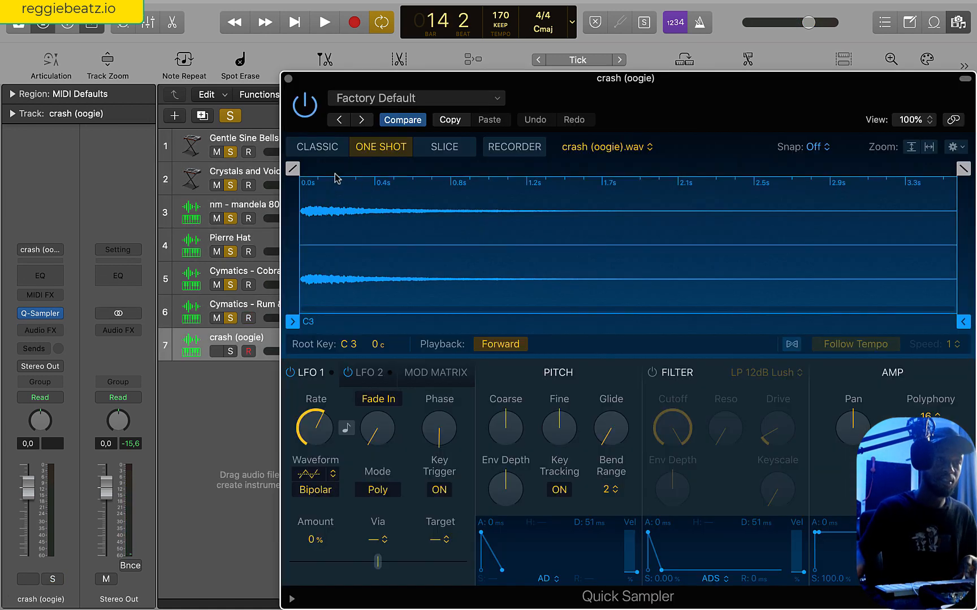
left_click(288, 79)
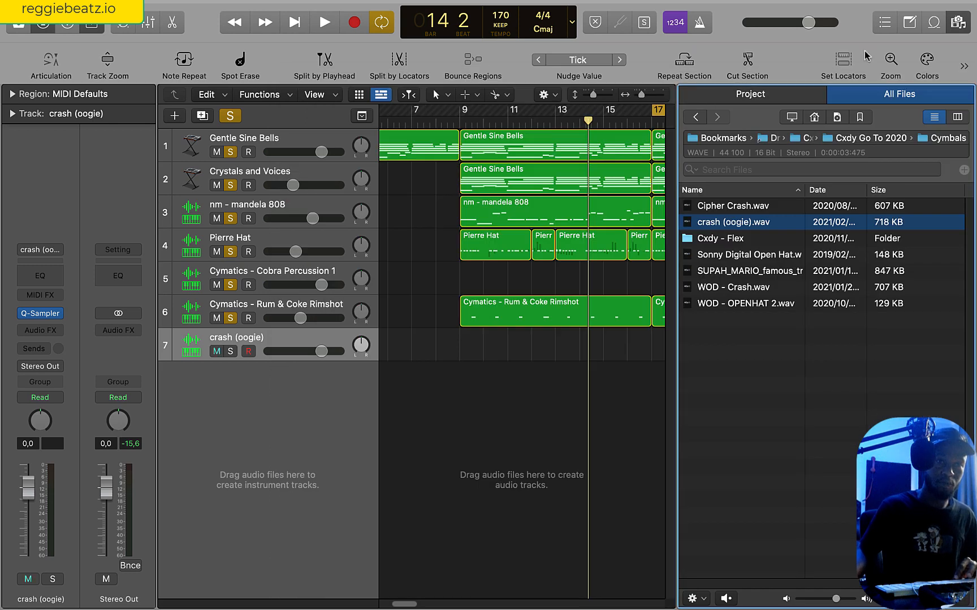
left_click(347, 27)
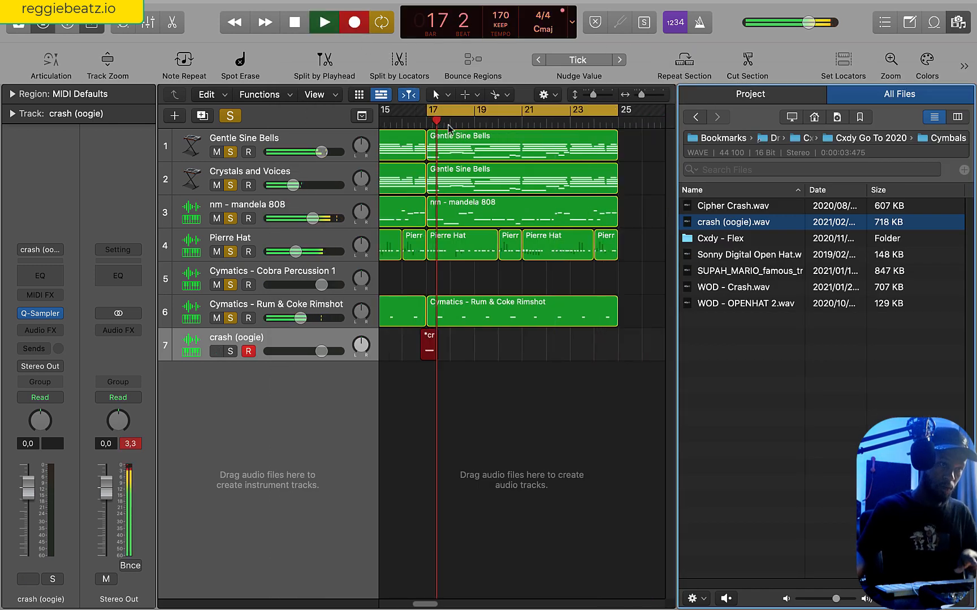
key("space")
key("Delete")
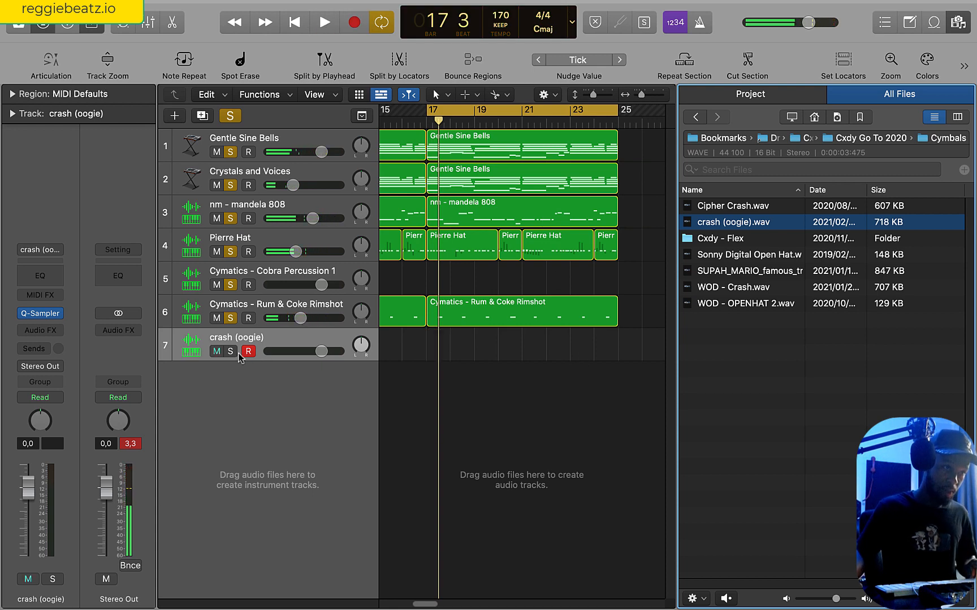
Turn off solo on all tracks and record a crash hit at bar 17 on the crash (oogie) track.
left_click(230, 352)
left_click(230, 116)
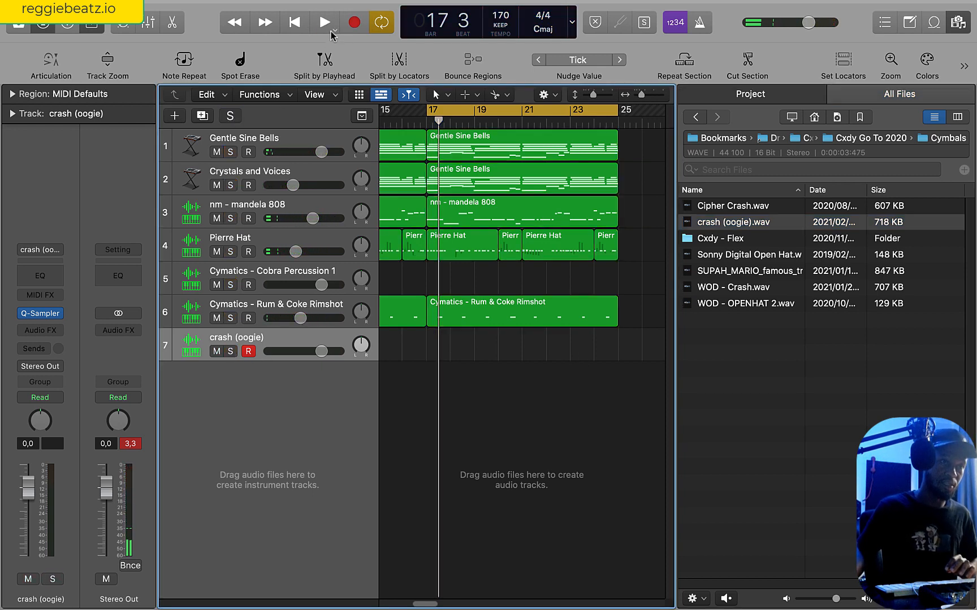
left_click(346, 24)
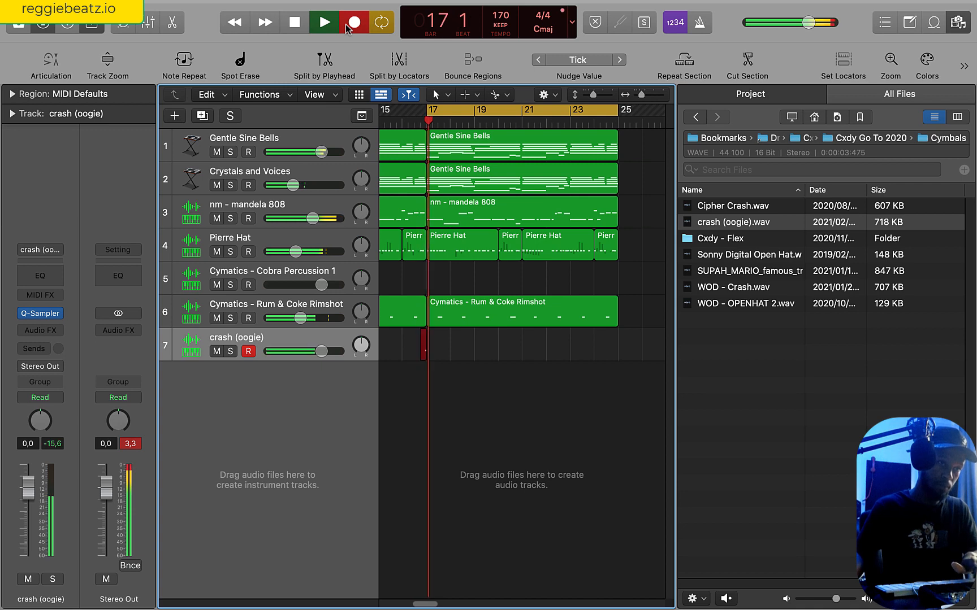
key("space")
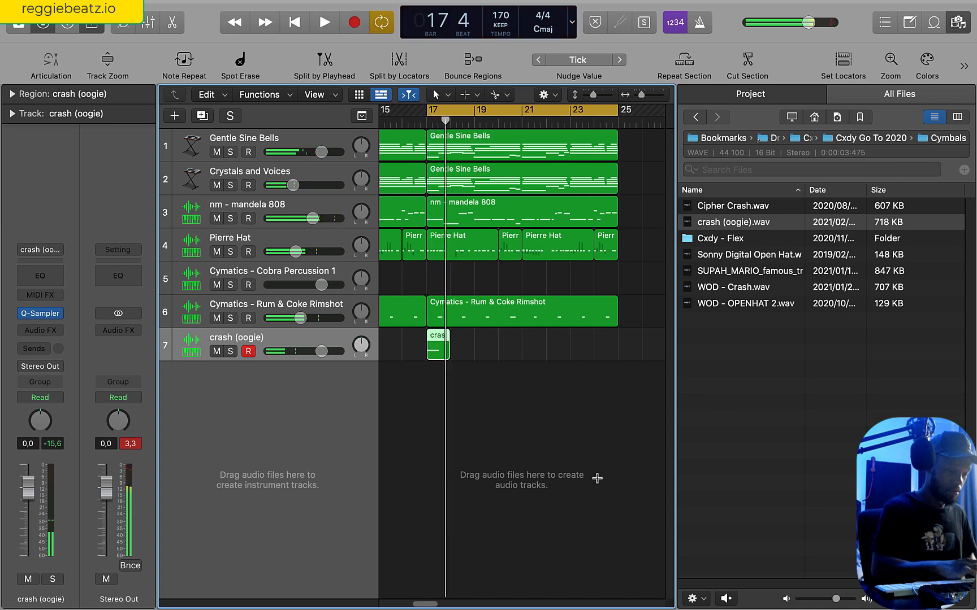
Quantize the recorded crash note to 1/8 Note in the Piano Roll and close the editor.
key("super+4")
key("super+a")
key("q")
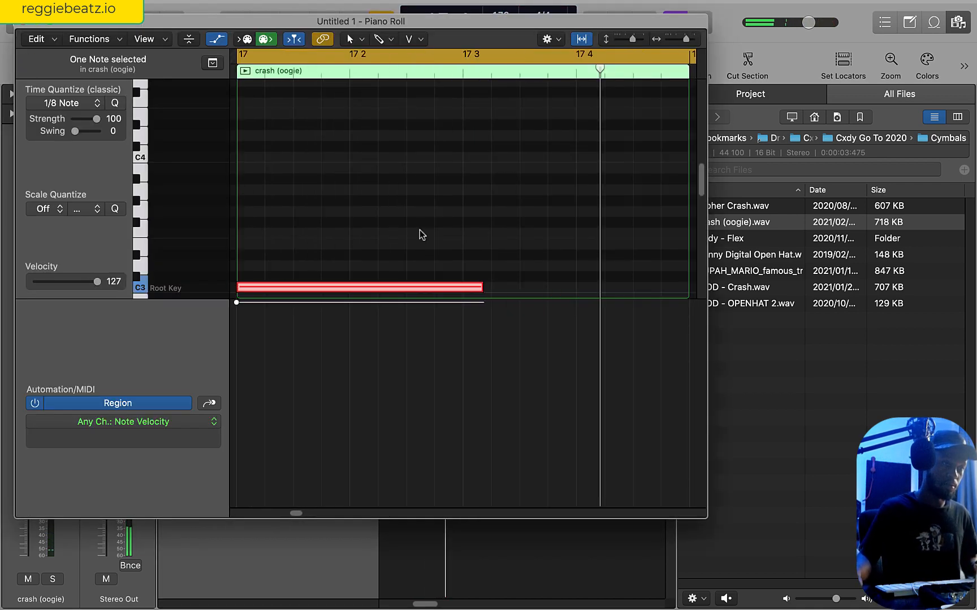
key("space")
key("super+w")
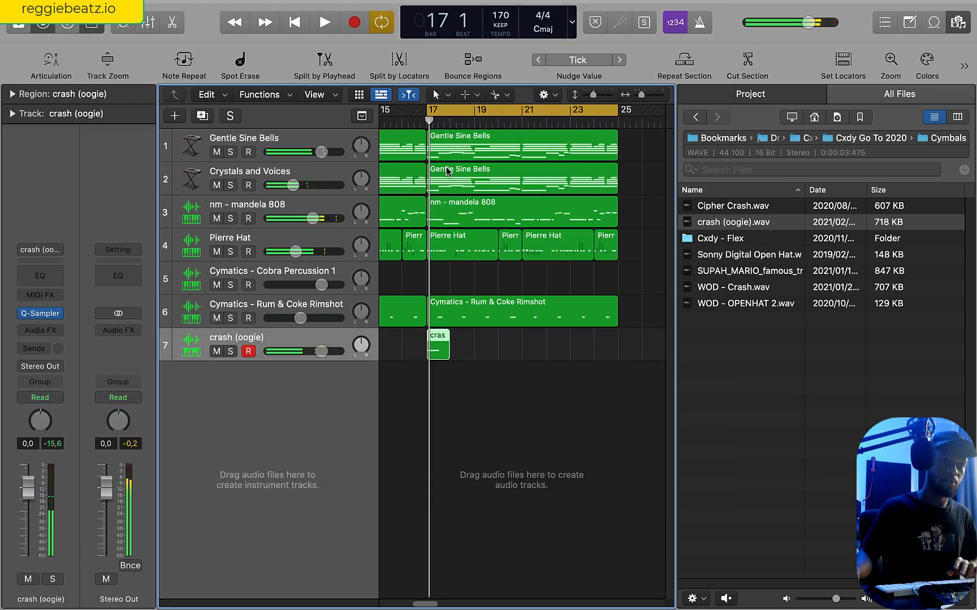
left_click(934, 22)
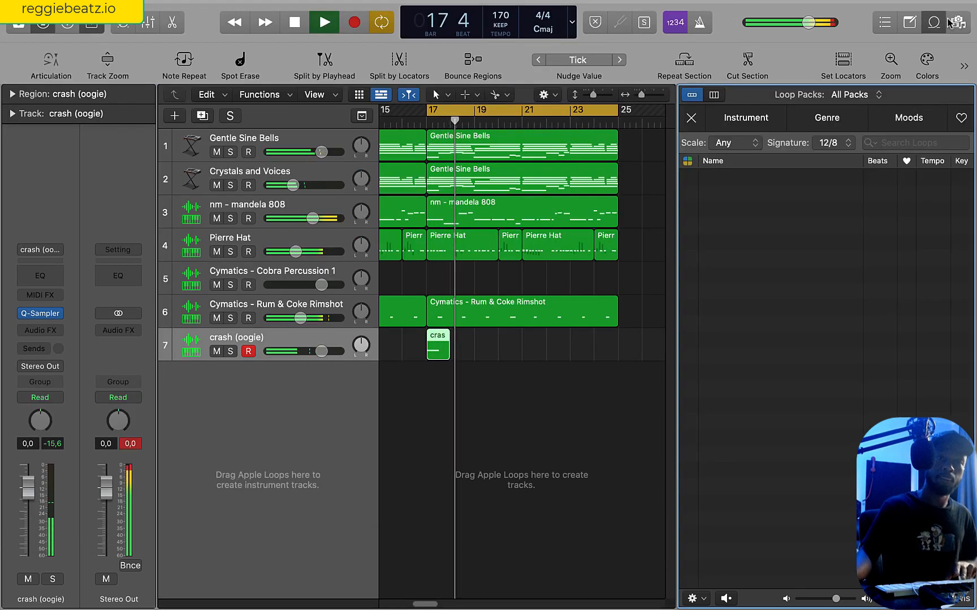
left_click(934, 23)
key("space")
left_click(957, 23)
left_click(958, 23)
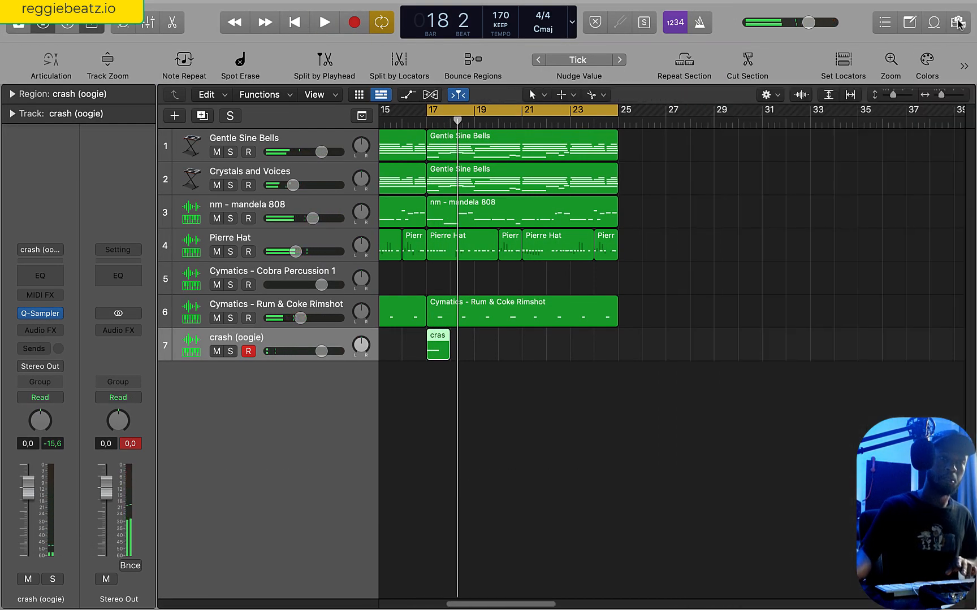
left_click(479, 376)
left_click(433, 353)
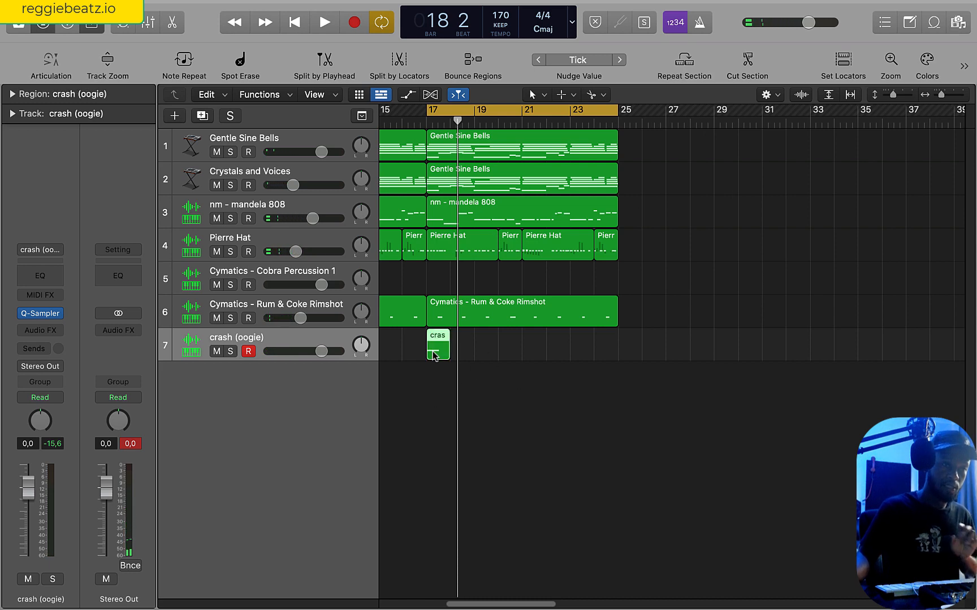
Open the Kicks folder in the Drum One Shots of the Cymatics - Cobra Hip Hop Sample Pack.
left_click(958, 23)
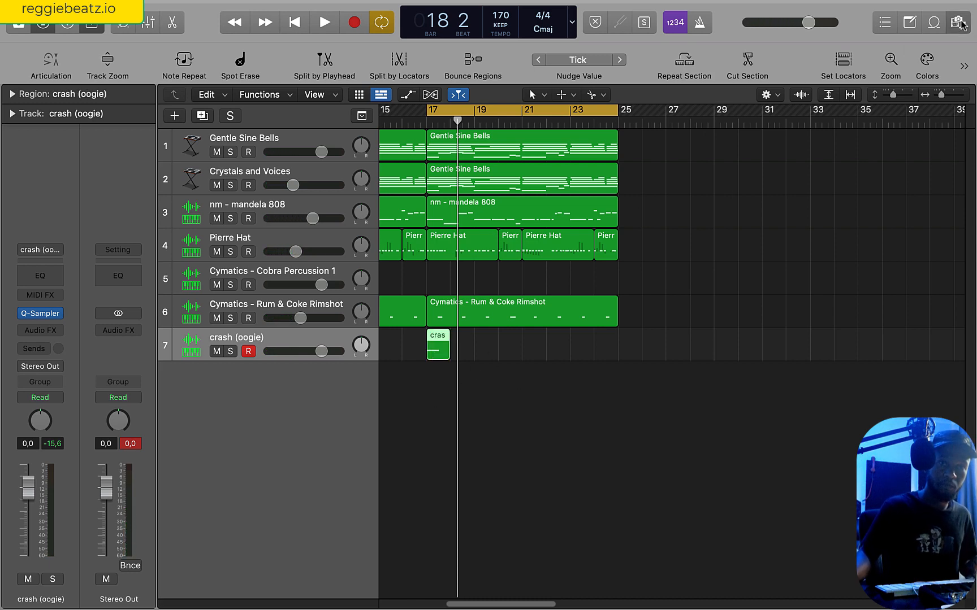
left_click(823, 141)
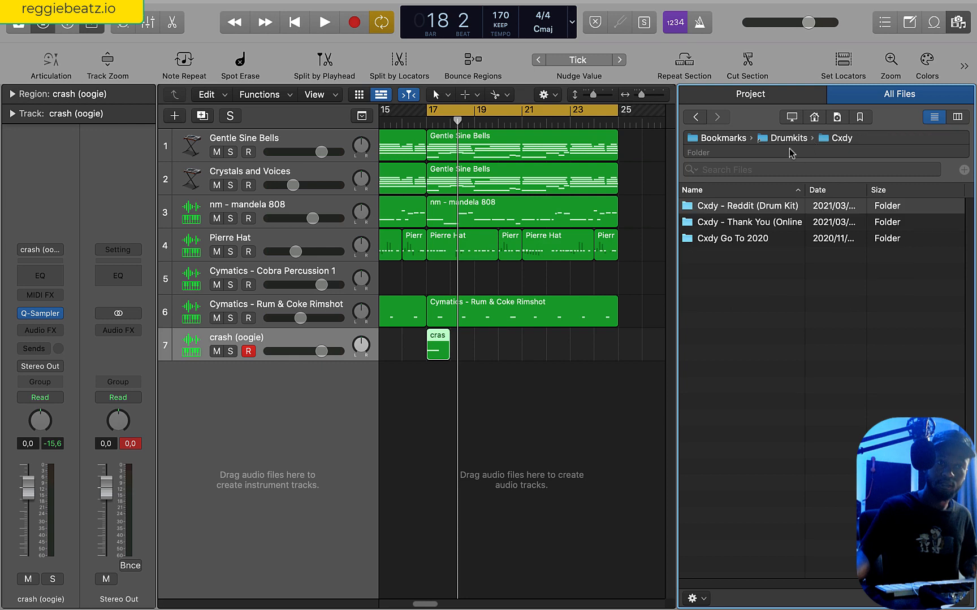
left_click(789, 142)
double_click(735, 288)
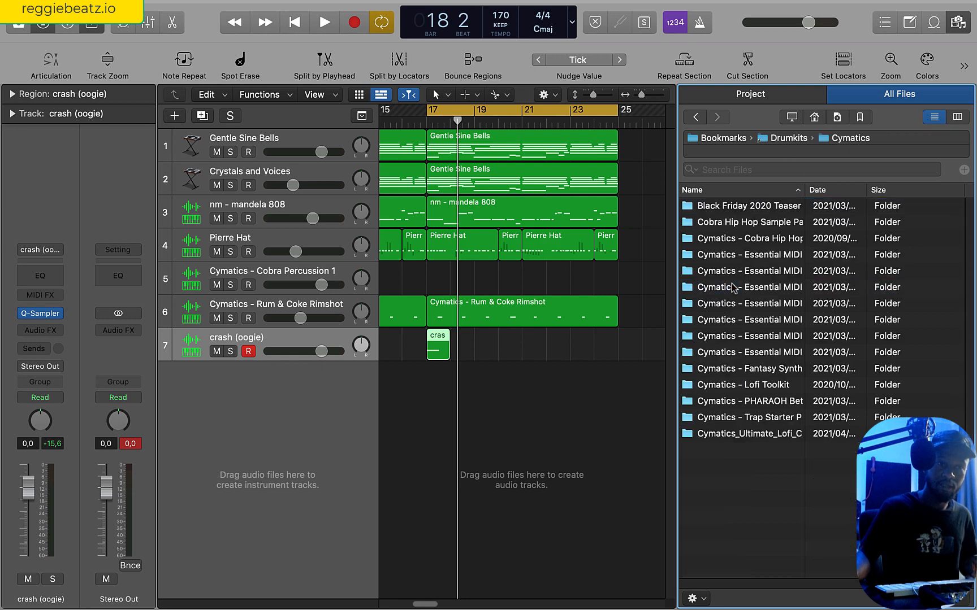
double_click(765, 239)
double_click(754, 240)
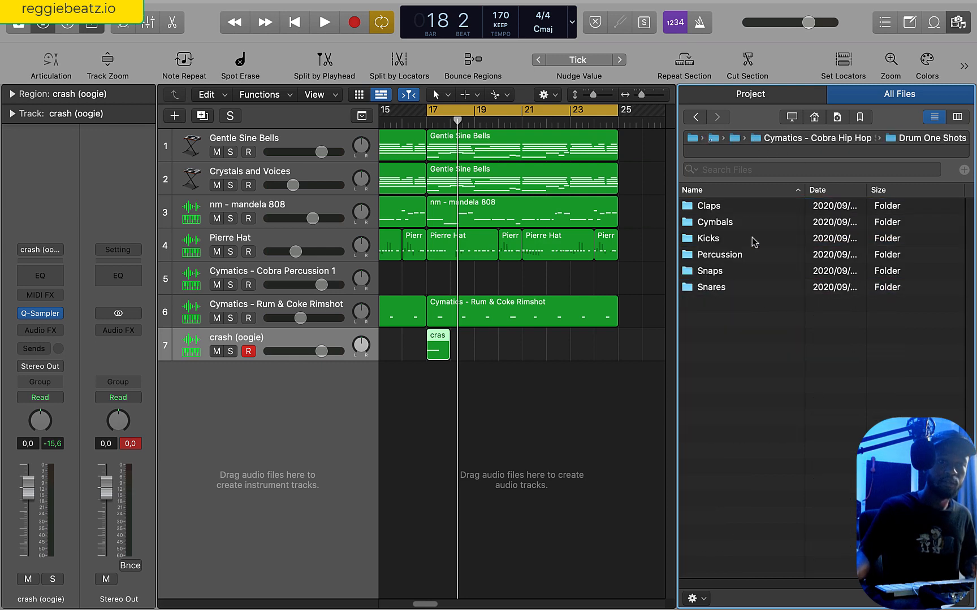
double_click(726, 242)
Audition Cymatics - Cobra Kick 2 - C#.wav, add it as a new Quick Sampler track and close the sampler window.
left_click(740, 221)
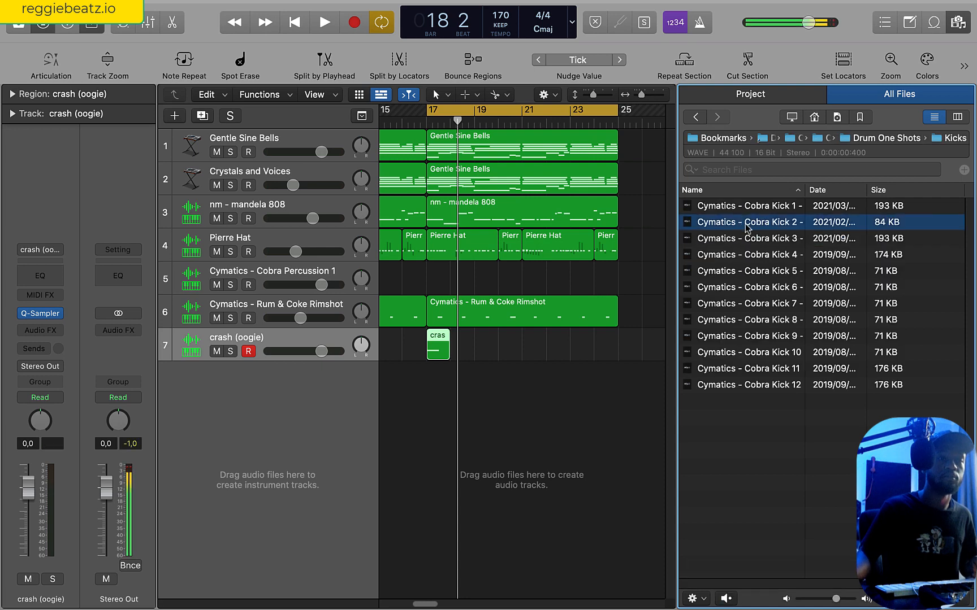
left_click_drag(735, 223, 315, 403)
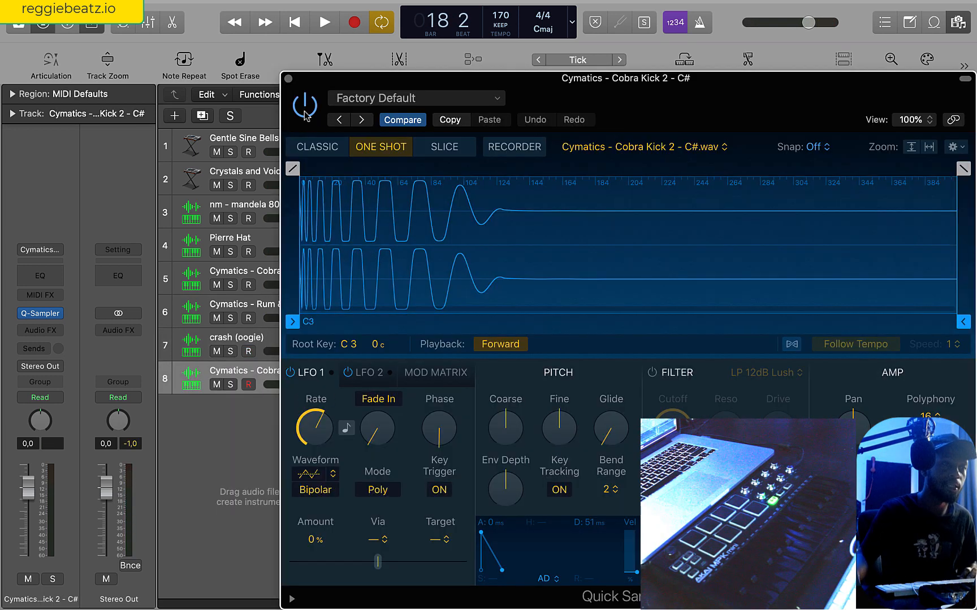
left_click(288, 78)
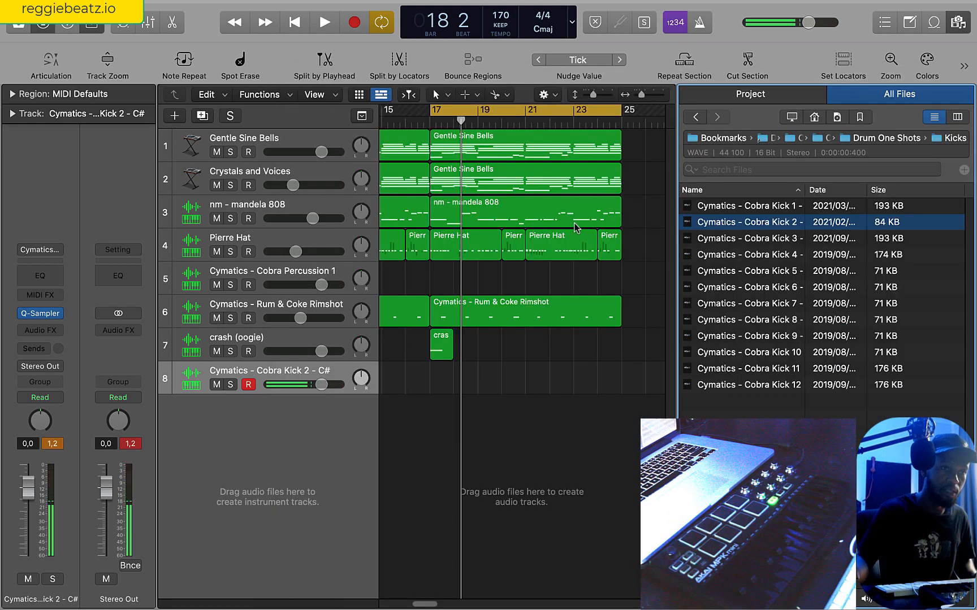
Copy the nm - mandela 808 region at bar 17 onto the Cobra Kick 2 track and move all its notes to C3.
left_click_drag(627, 229, 460, 387)
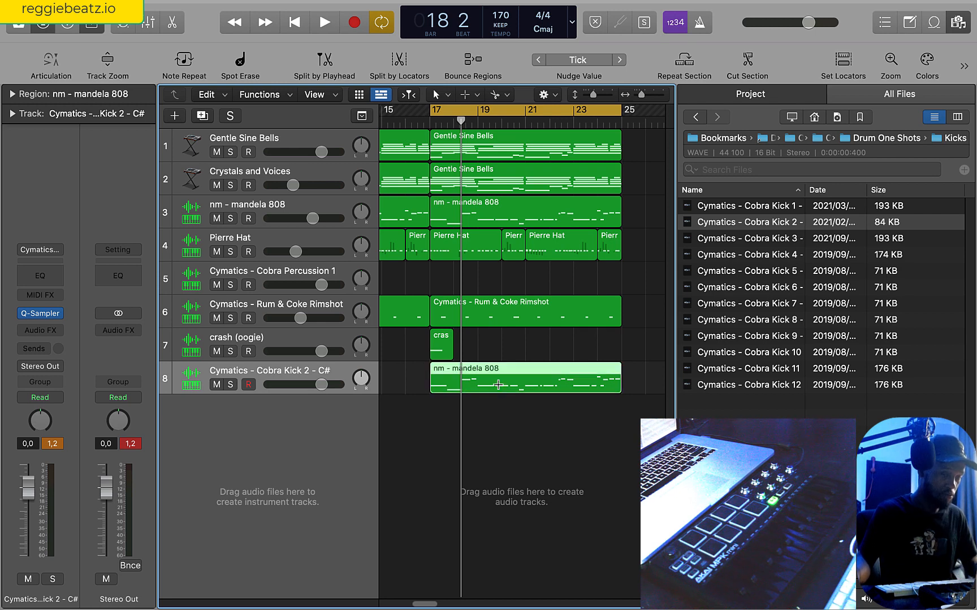
double_click(497, 384)
left_click(215, 190)
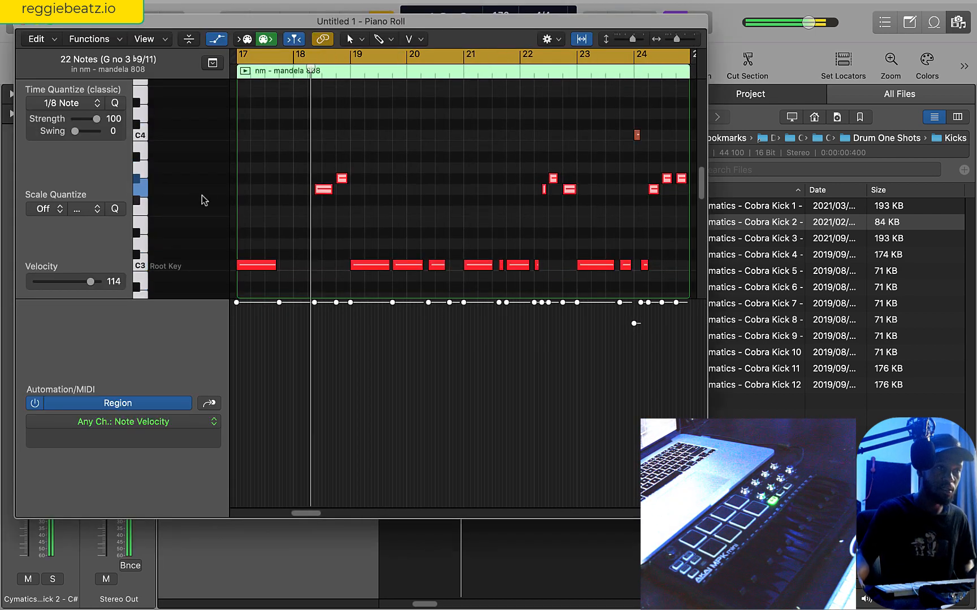
left_click_drag(324, 192, 325, 270)
key("super+z")
left_click_drag(321, 192, 343, 272)
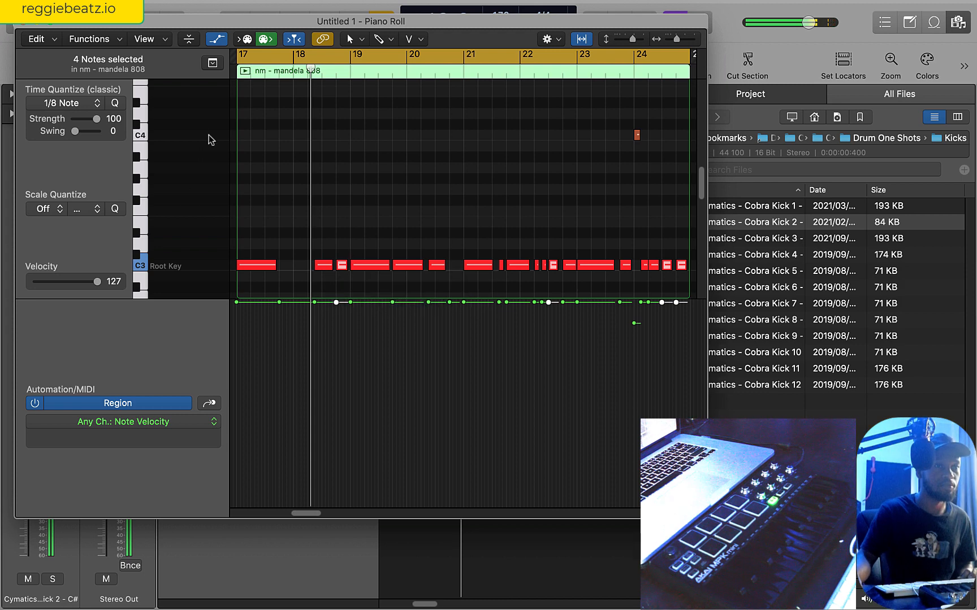
left_click_drag(637, 136, 636, 266)
left_click_drag(677, 40, 676, 40)
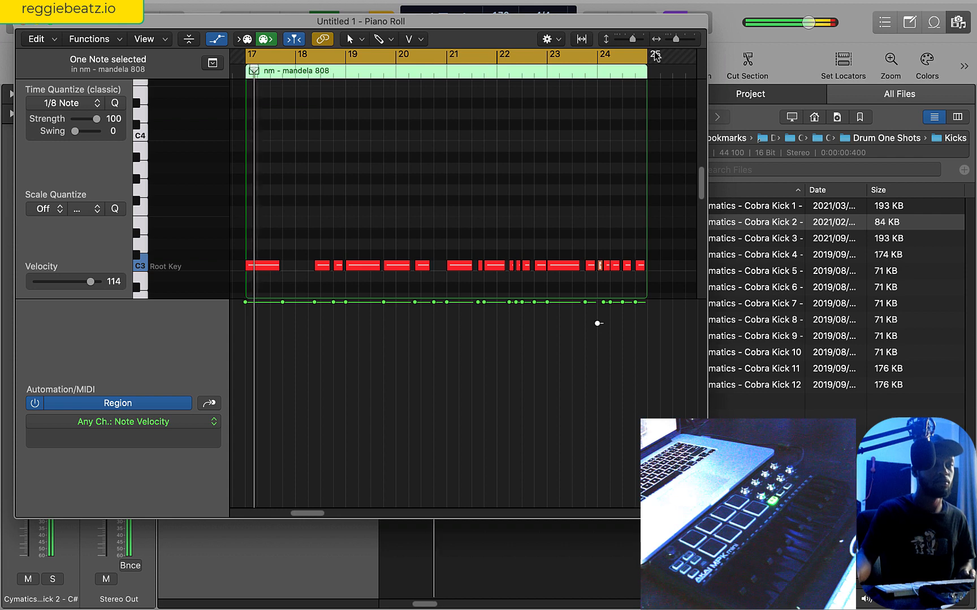
left_click(25, 26)
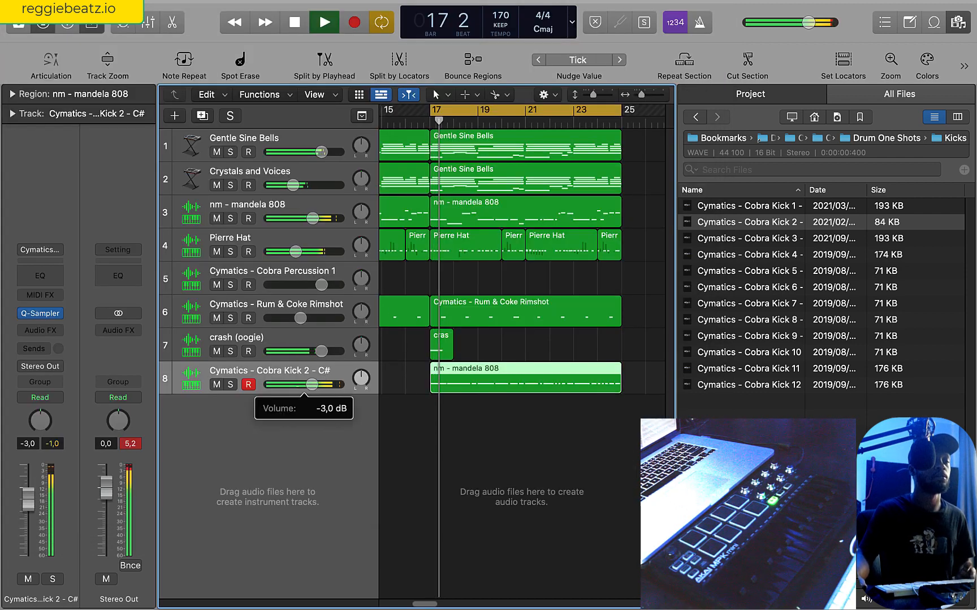
Set the Cobra Kick 2 track's volume to -4.3 dB, check it in playback and stop.
left_click_drag(311, 384, 308, 383)
key("space")
key("space")
key("space")
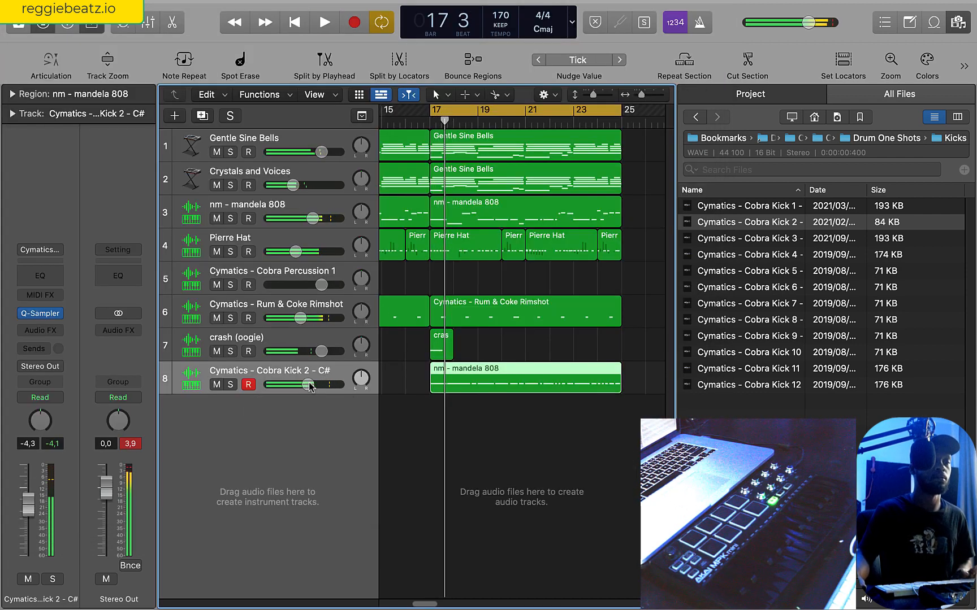
Browse the Cymatics drumkits to the Cymatics - Cartel Hip-Hop Drum Kit [Teaser] folder inside the Black Friday 2020 Teaser Pack.
left_click(878, 139)
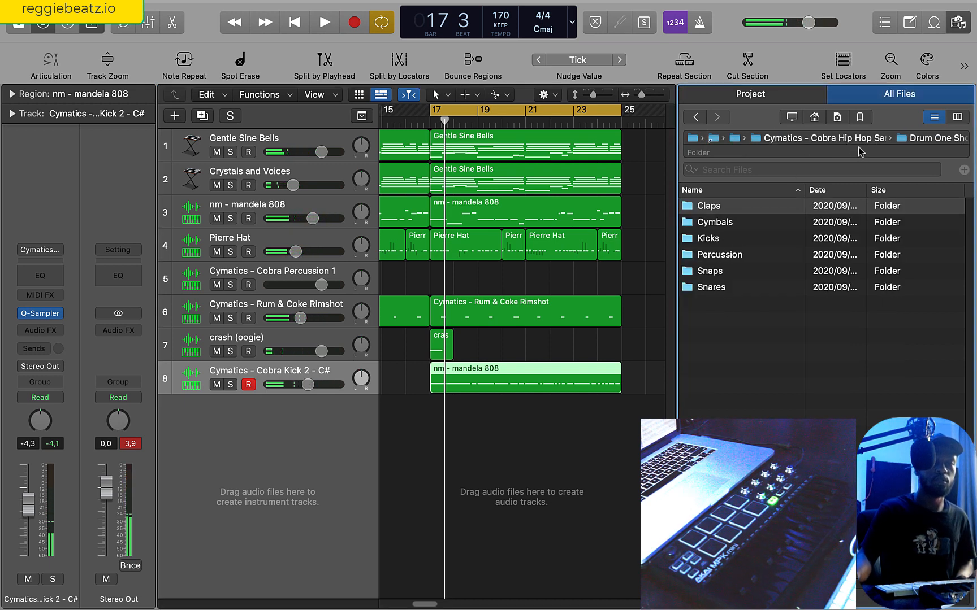
left_click(841, 141)
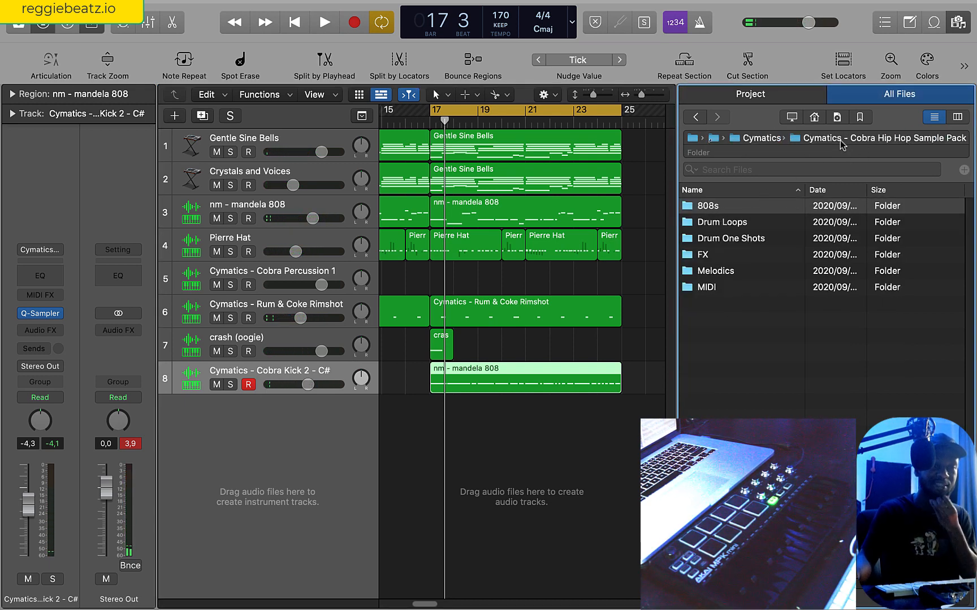
left_click(763, 139)
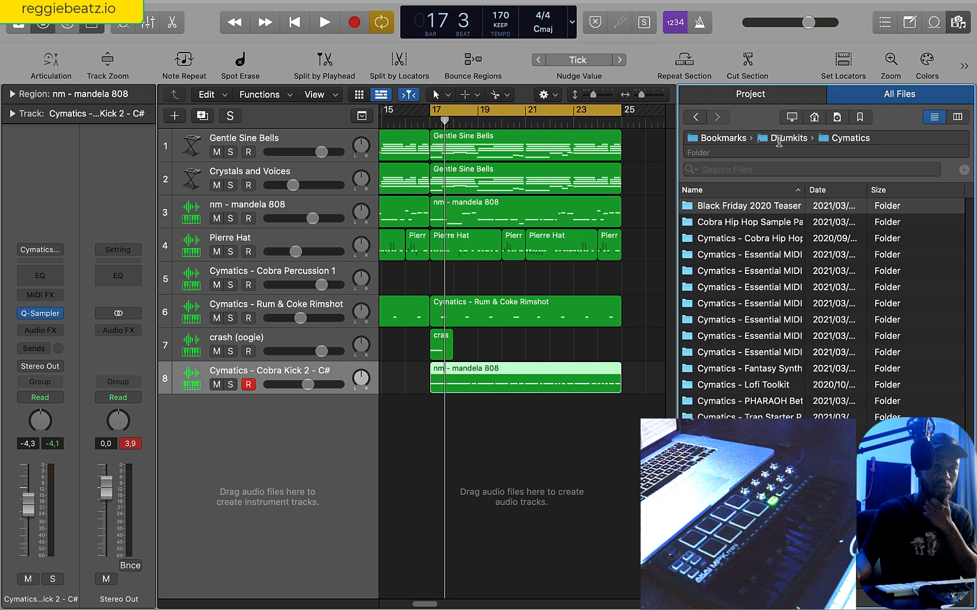
double_click(773, 223)
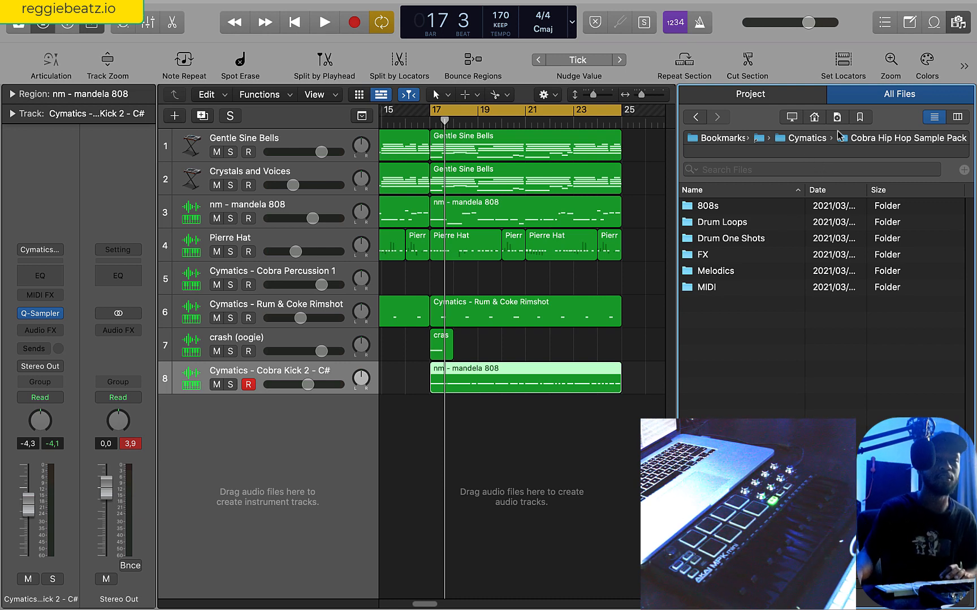
left_click(795, 138)
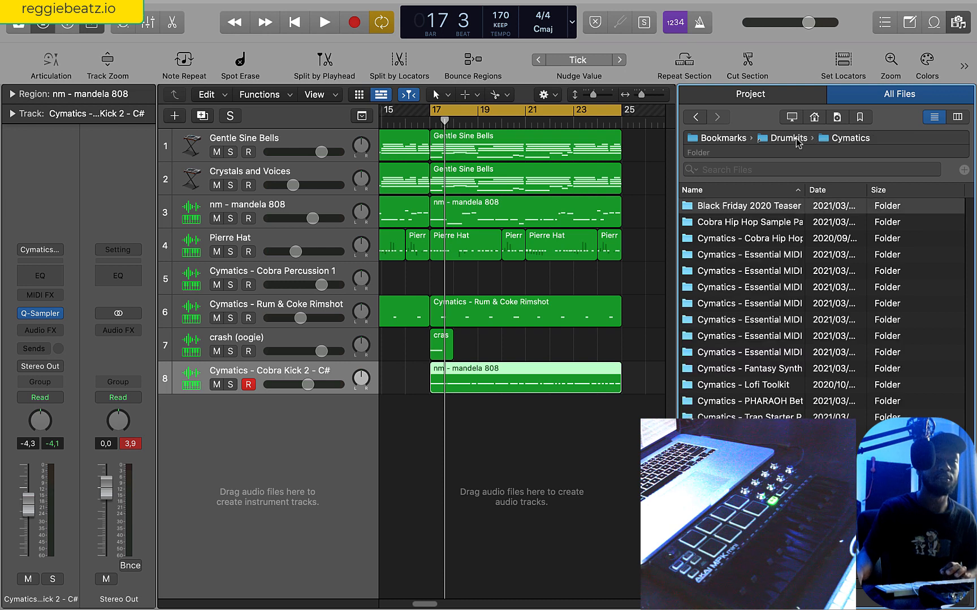
double_click(776, 207)
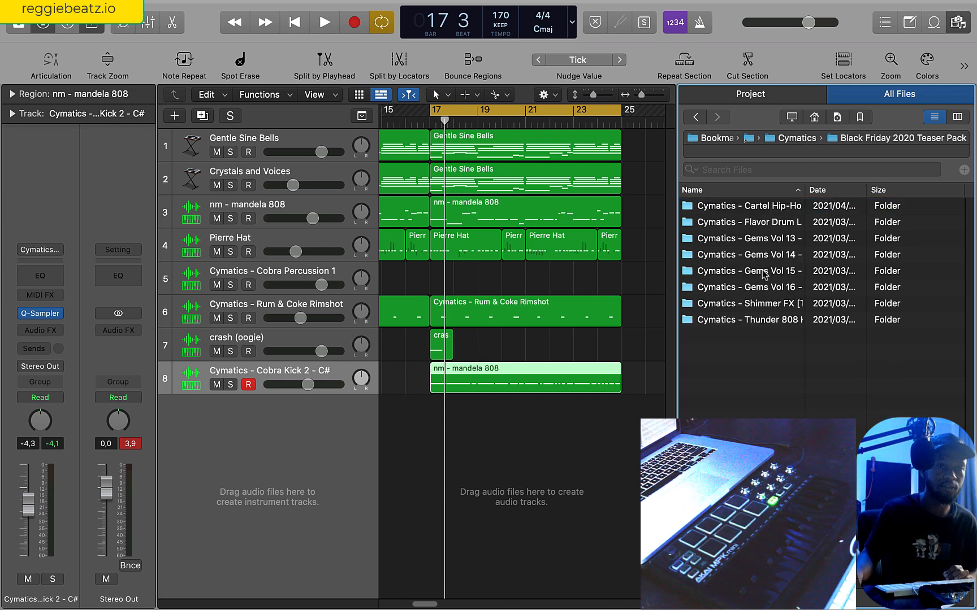
double_click(782, 207)
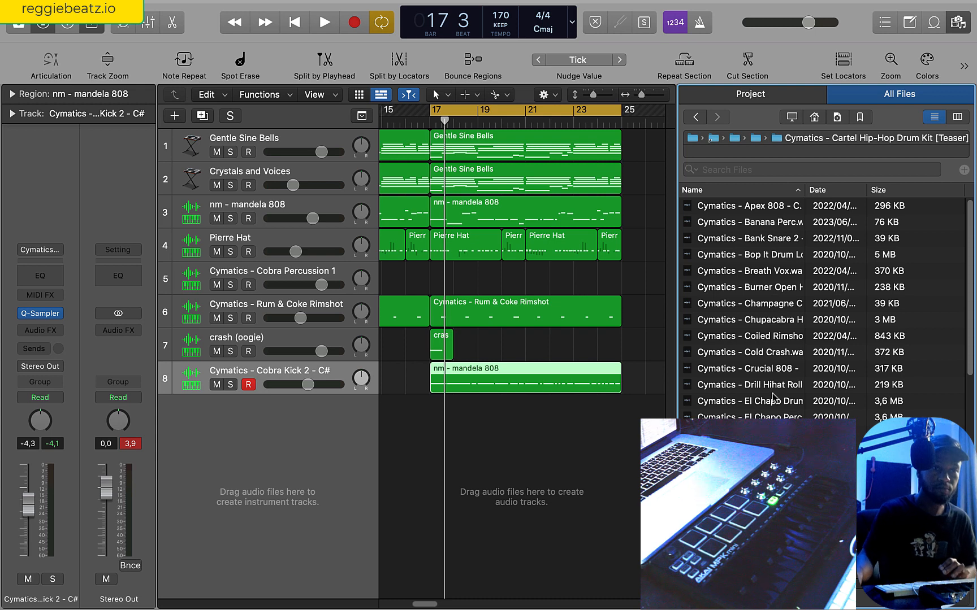
Audition Cymatics - Bank Snare 2 - E.wav, add it as a new Quick Sampler track and close the sampler window.
left_click(780, 238)
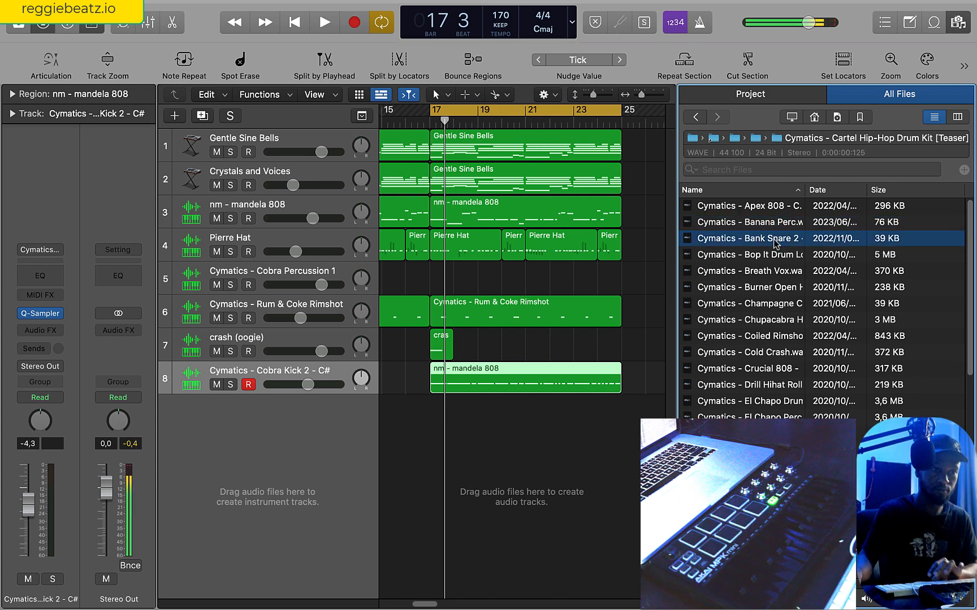
left_click_drag(774, 244, 257, 419)
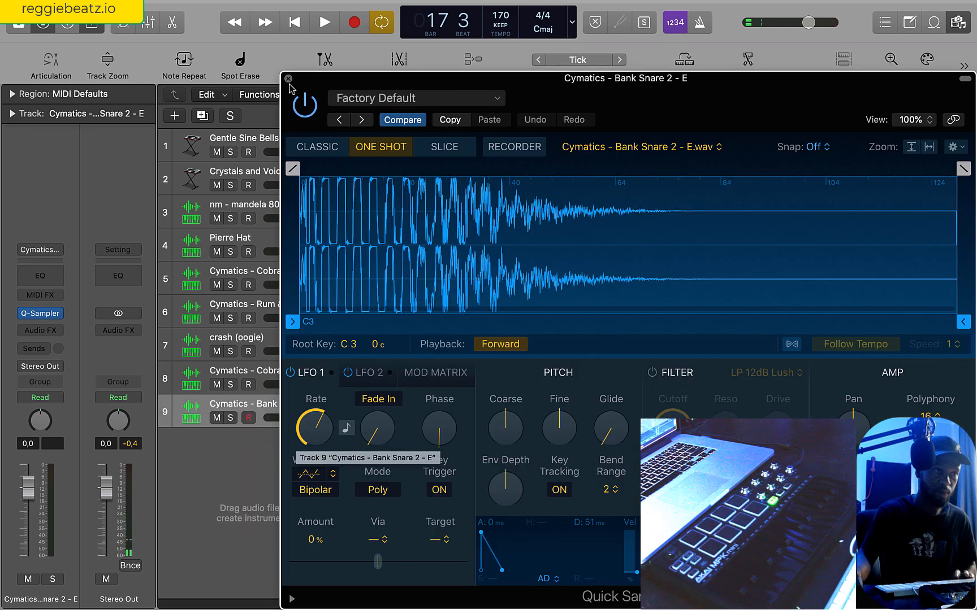
left_click(288, 79)
Try the Bank Snare 2 over the playing loop and lower its track volume to -10.4 dB.
key("space")
left_click_drag(321, 418, 313, 424)
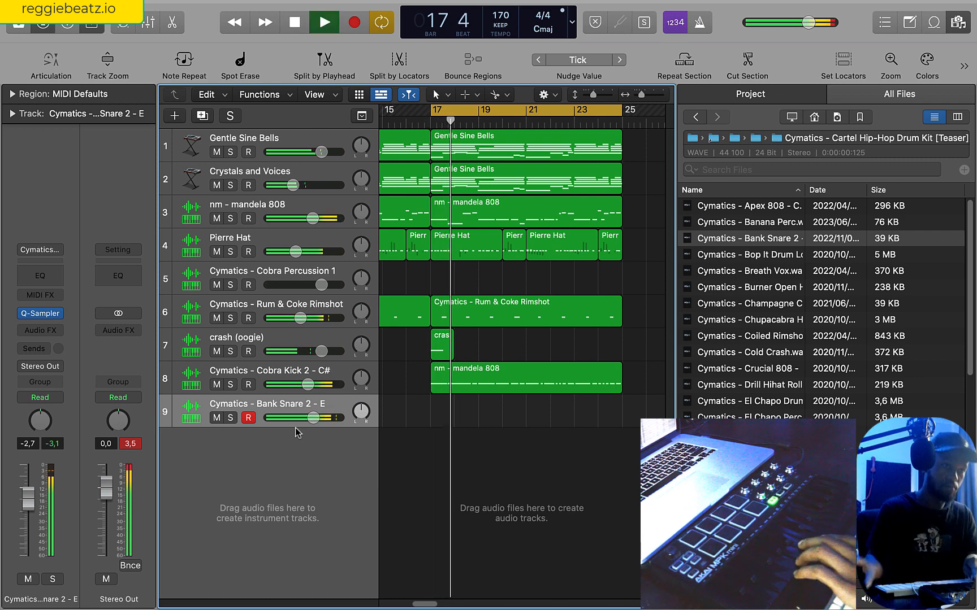
left_click_drag(310, 421, 285, 427)
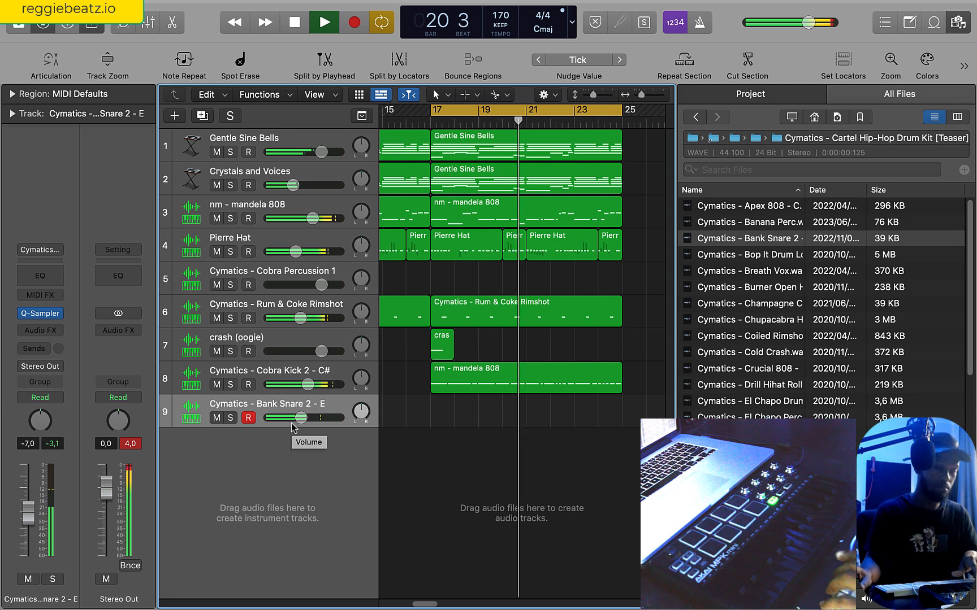
left_click_drag(305, 421, 291, 417)
key("space")
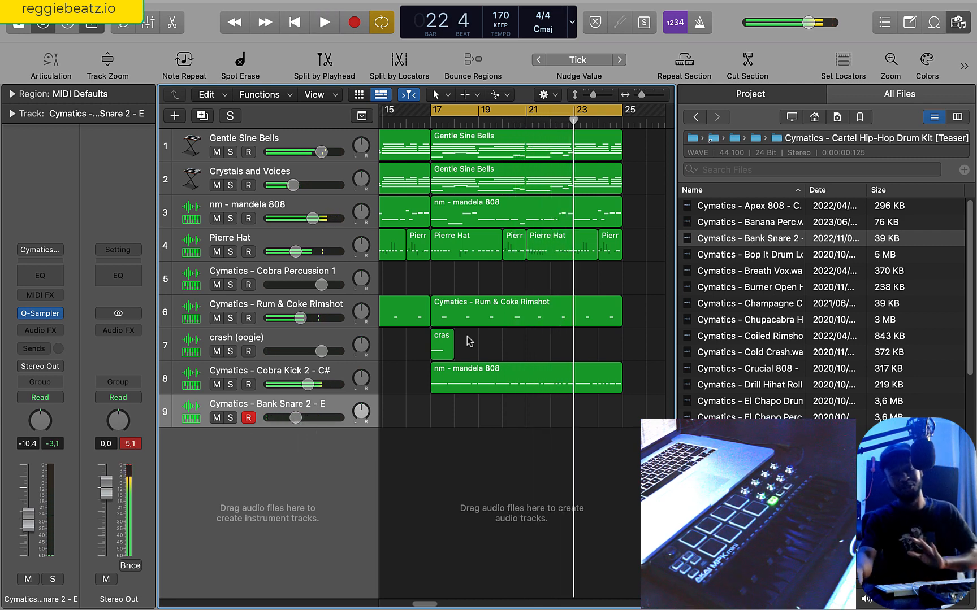
Add Cymatics - Champagne Clap.wav from the Cartel Hip-Hop Drum Kit as a new Quick Sampler track and close the sampler window.
left_click(790, 140)
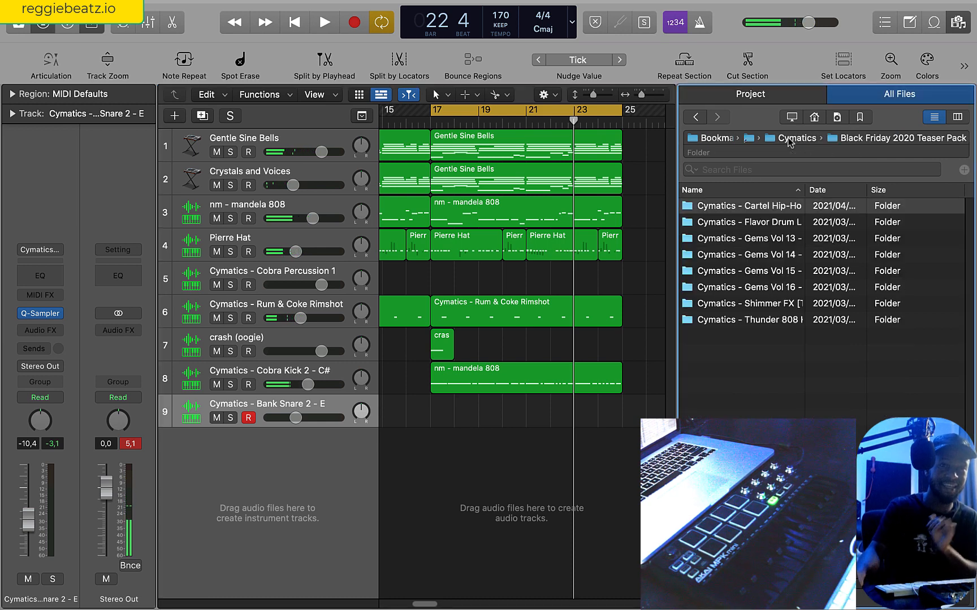
double_click(791, 207)
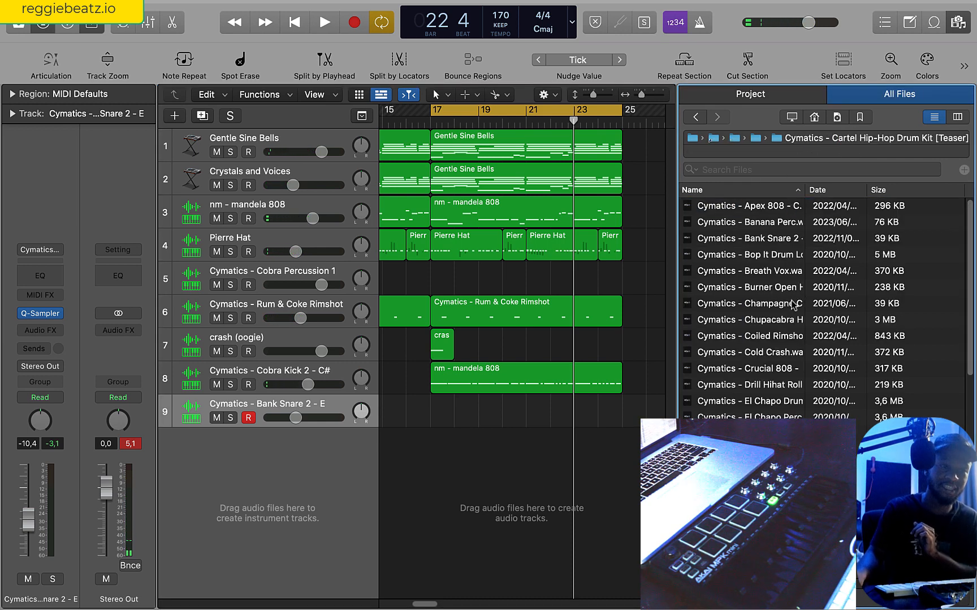
left_click_drag(794, 305, 280, 459)
left_click(280, 461)
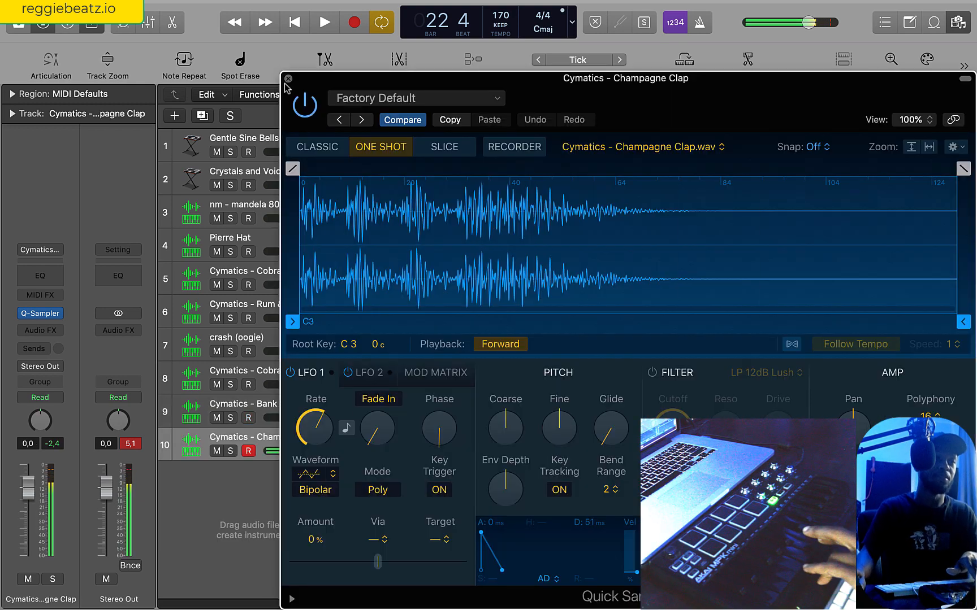
left_click(288, 85)
Record a Champagne Clap pattern over bars 17 to 25, check its notes in the Piano Roll and set the track's volume to -2.5 dB.
left_click(355, 24)
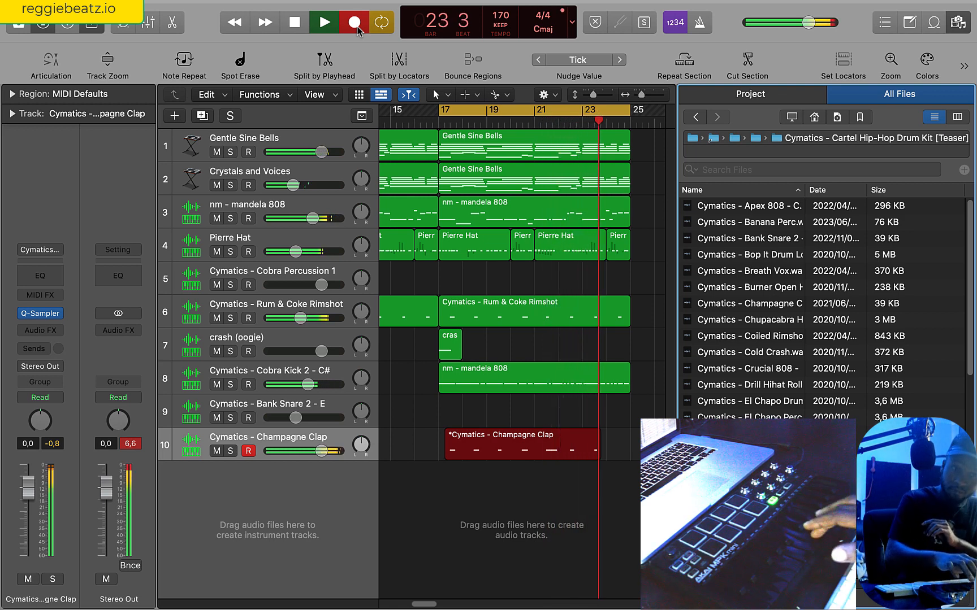
key("space")
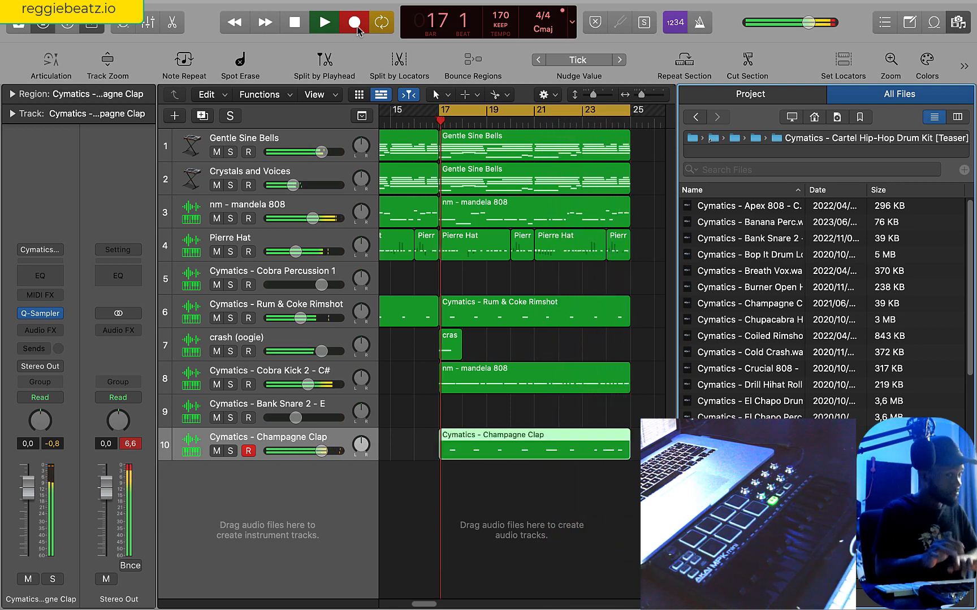
key("super+4")
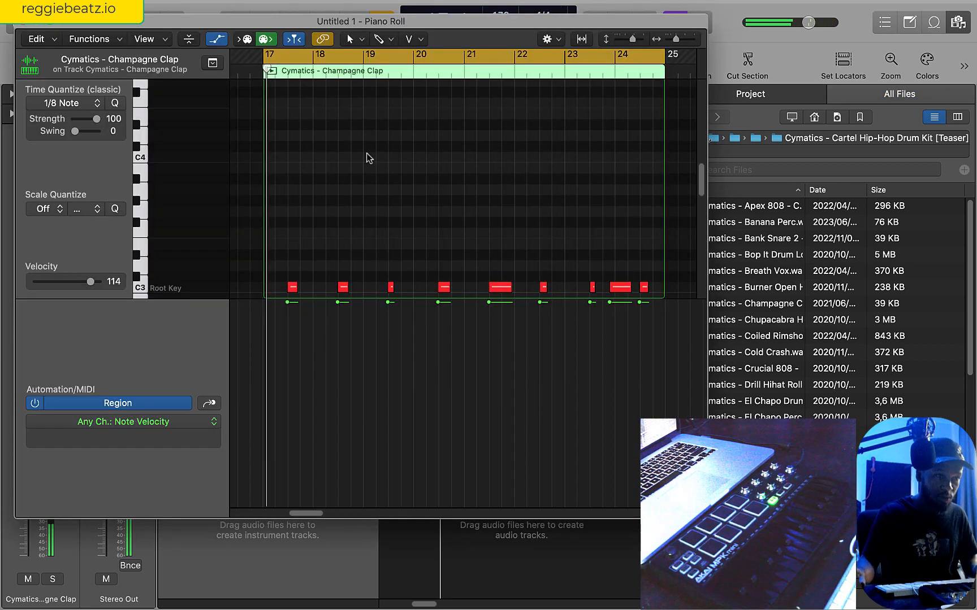
key("super+a")
key("space")
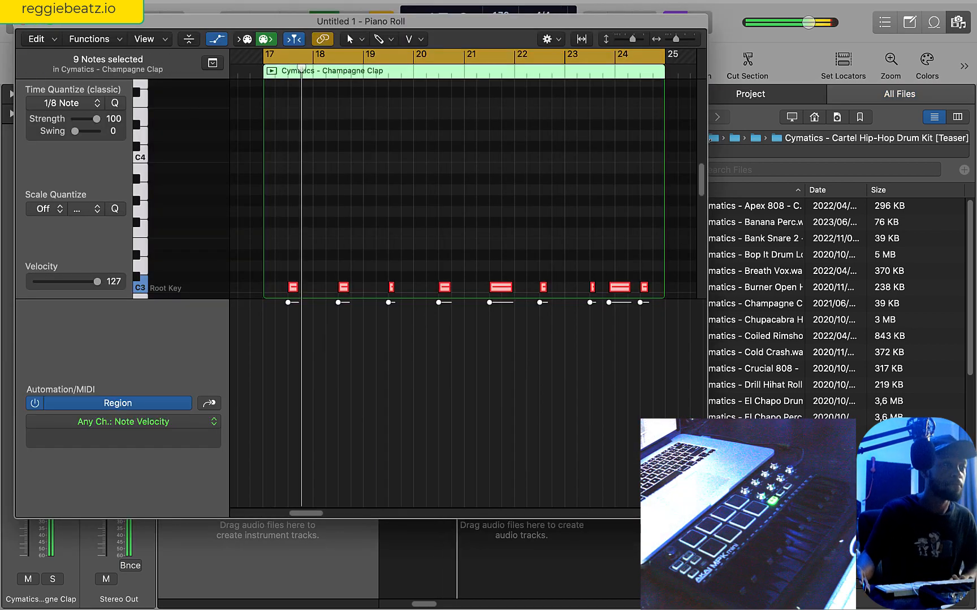
key("super+w")
key("space")
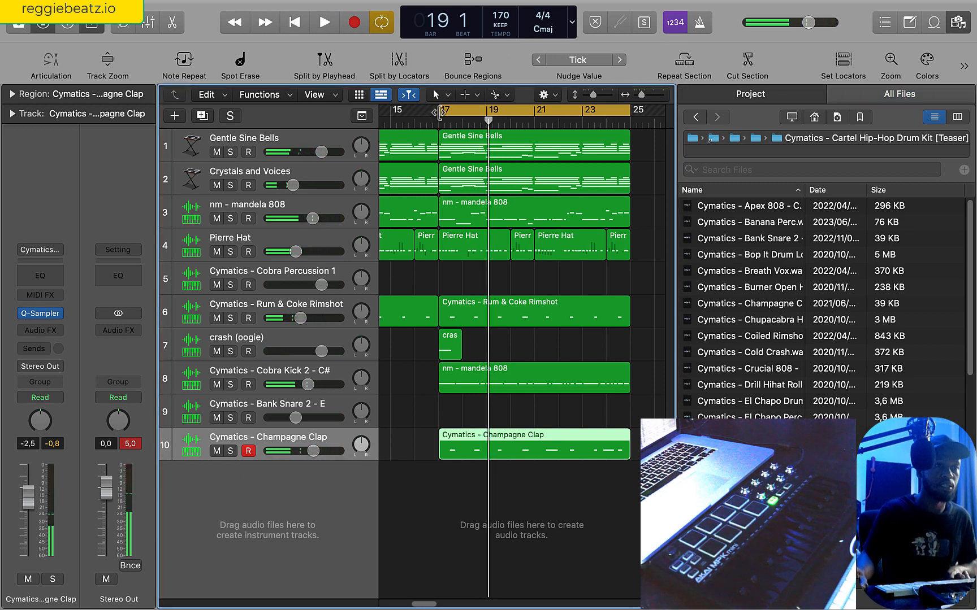
Extend the cycle range back to bar 1, play the arrangement from the start and hide the file browser.
left_click_drag(440, 111, 38, 141)
key("space")
left_click(960, 22)
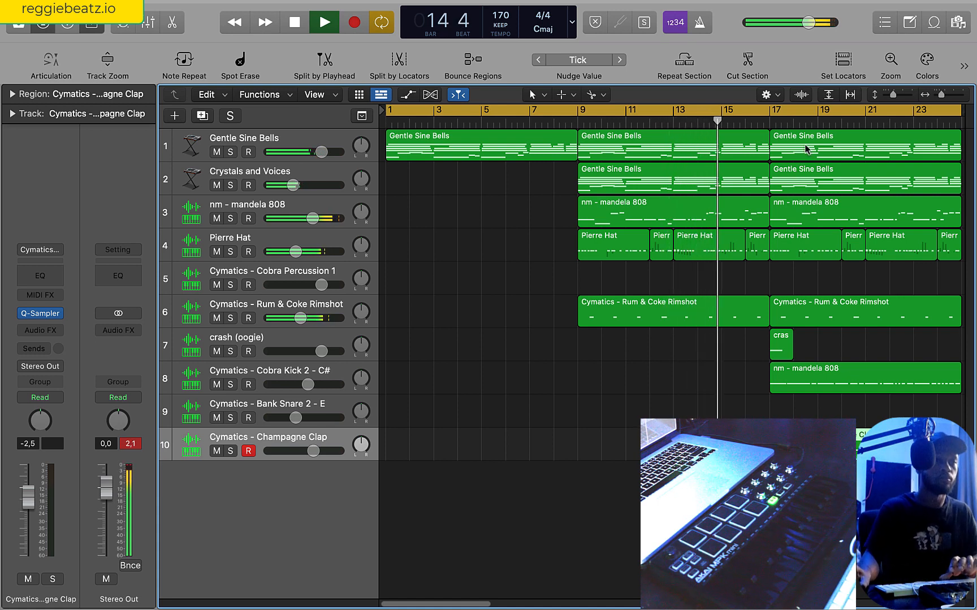
Delete the short Pierre Hat region at bar 16, just before the section that starts at bar 17.
left_click(757, 223)
left_click(762, 251)
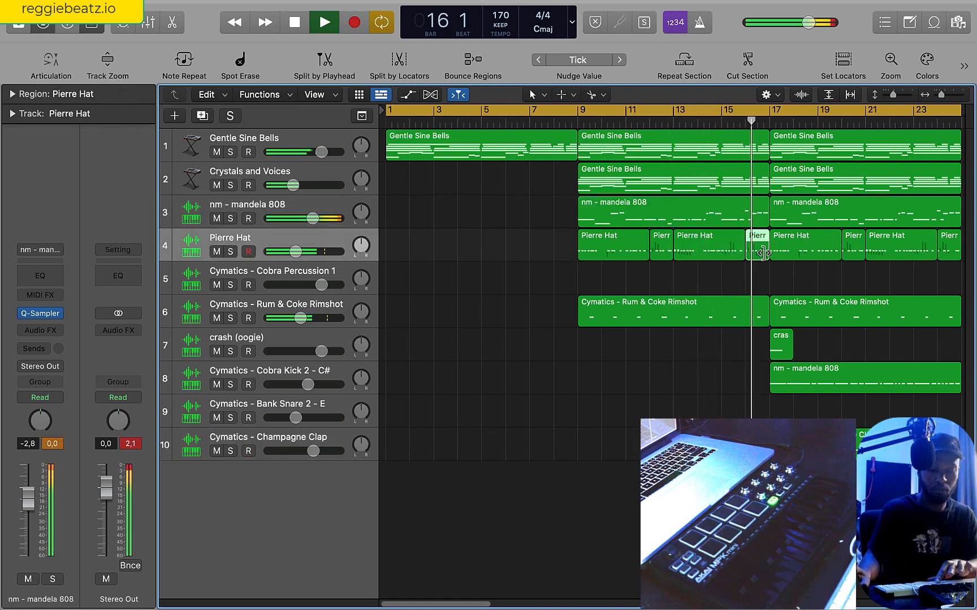
key("Delete")
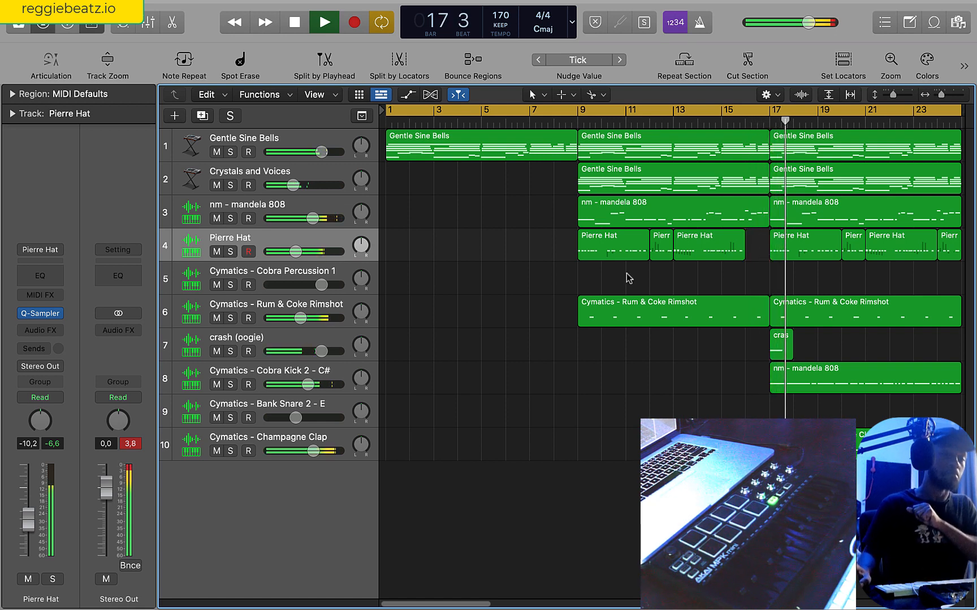
Turn off cycle mode and copy the Gentle Sine Bells region at bar 17 on the first track to bar 25.
left_click_drag(488, 601, 552, 602)
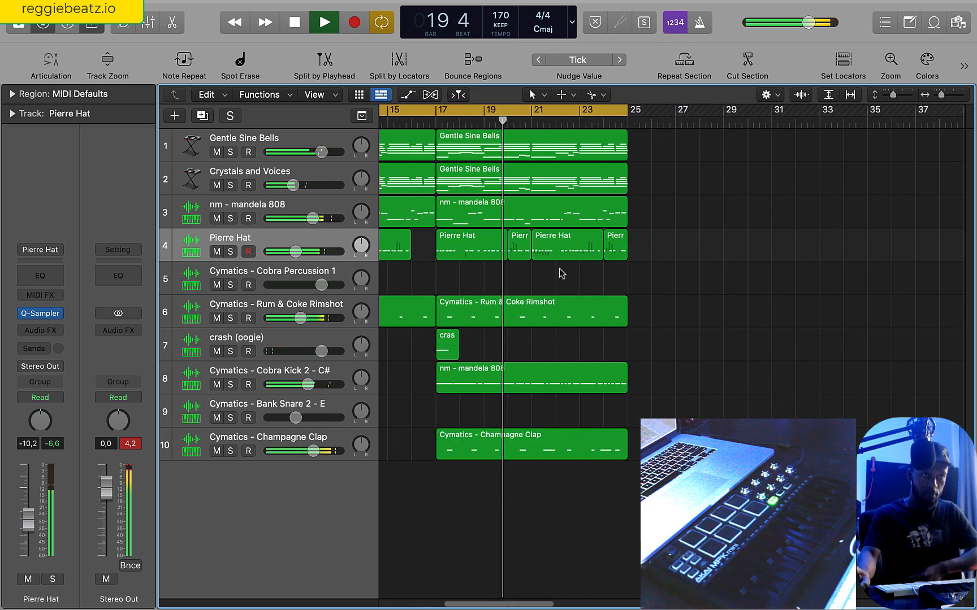
left_click(548, 109)
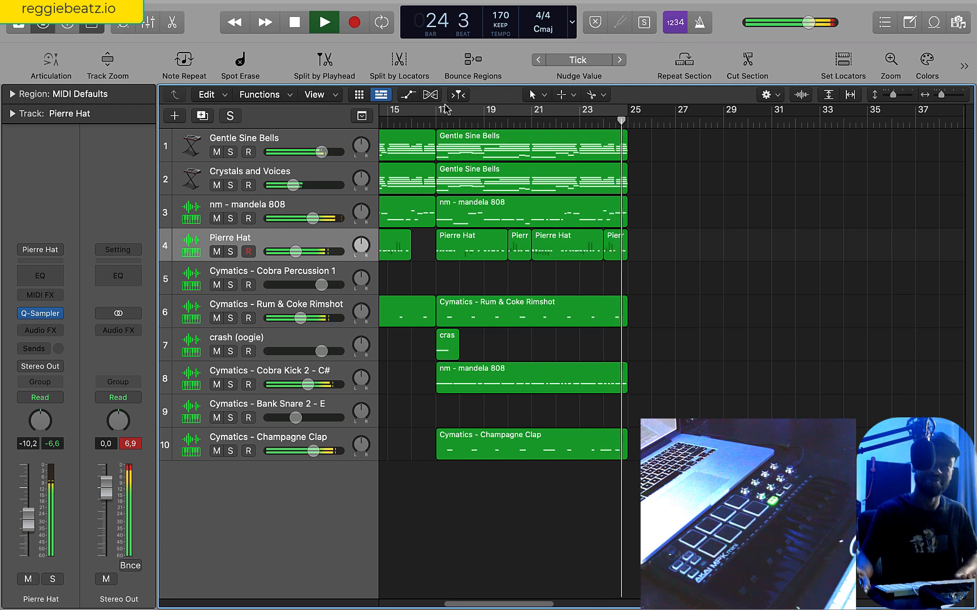
left_click(519, 155)
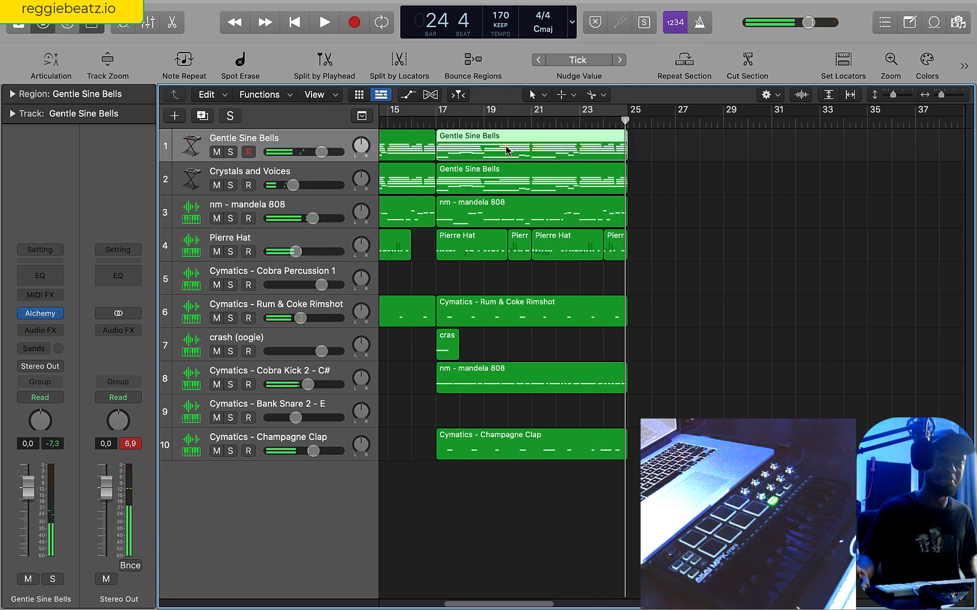
left_click_drag(505, 145, 698, 148)
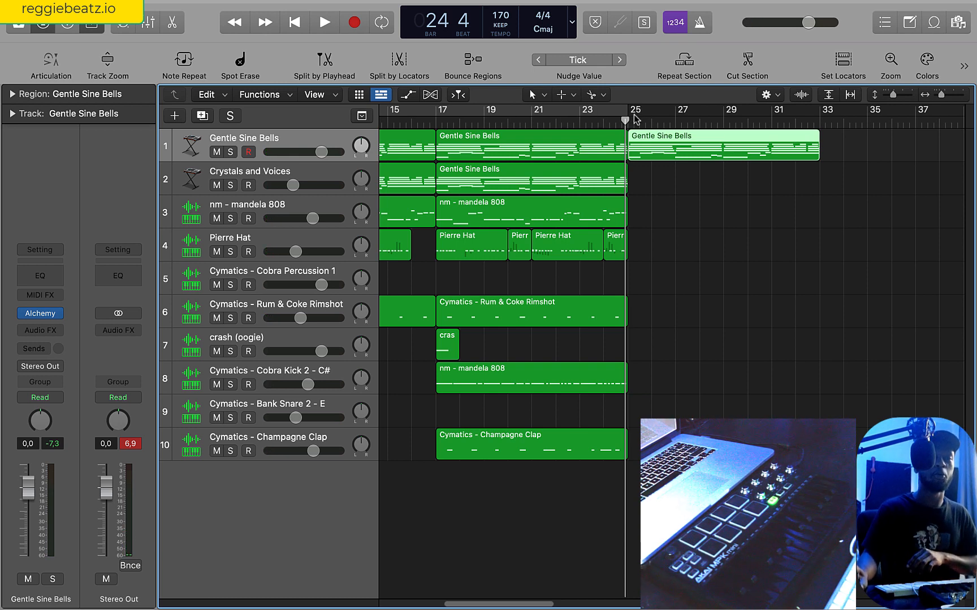
Duplicate the Gentle Sine Bells track with its instrument and move the bar 25 region onto the new track.
left_click(202, 116)
left_click(680, 158)
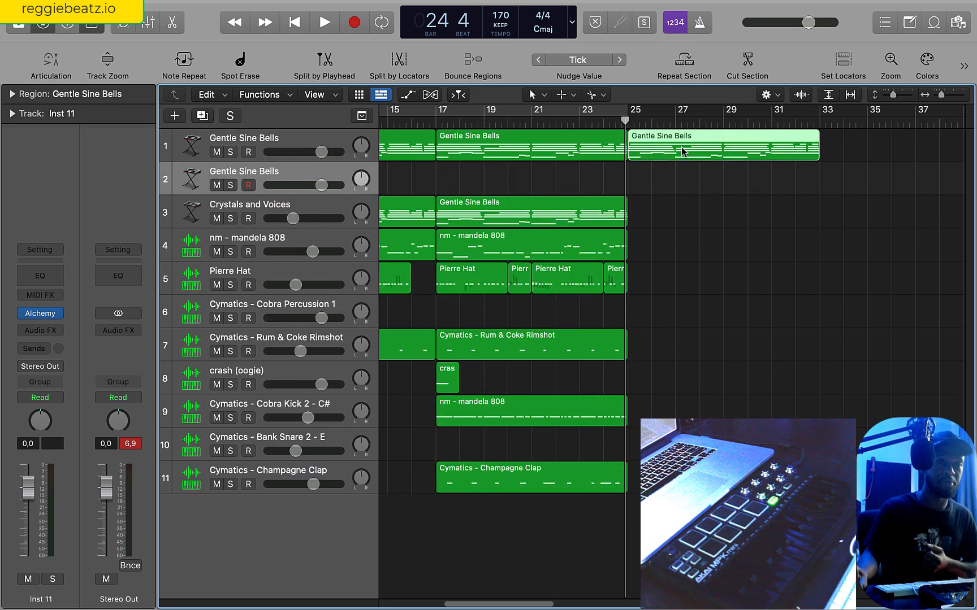
left_click_drag(687, 156, 637, 194)
key("super+z")
Solo and select the duplicated Gentle Sine Bells track and play it with the cycle range set to bars 25 to 33.
left_click(230, 186)
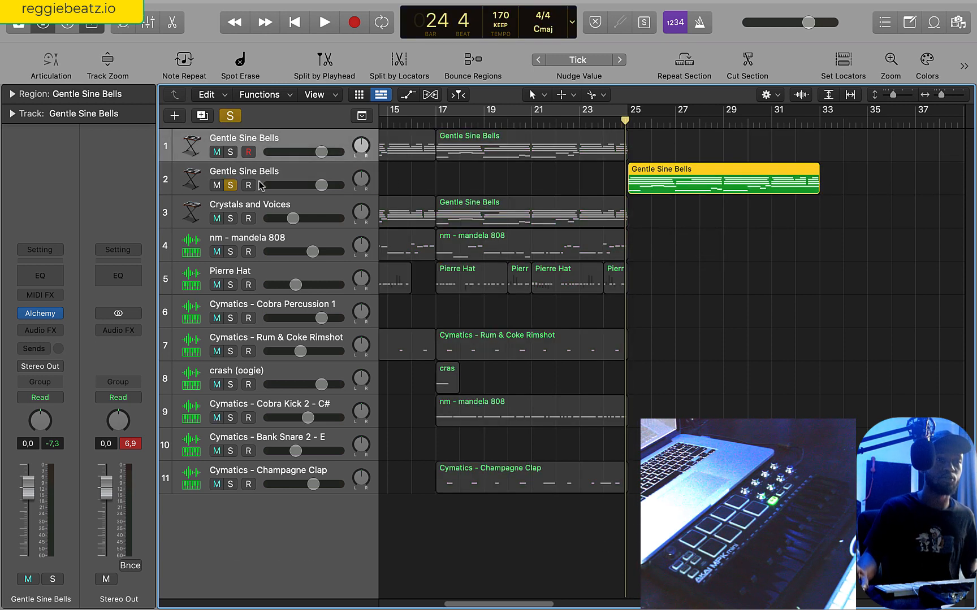
left_click_drag(633, 116, 820, 117)
key("space")
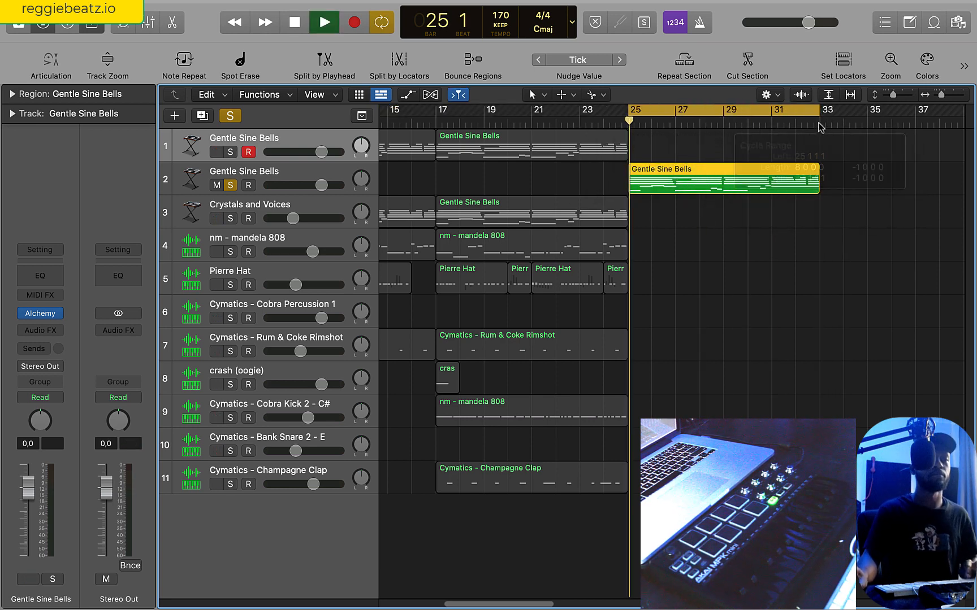
left_click(295, 171)
key("space")
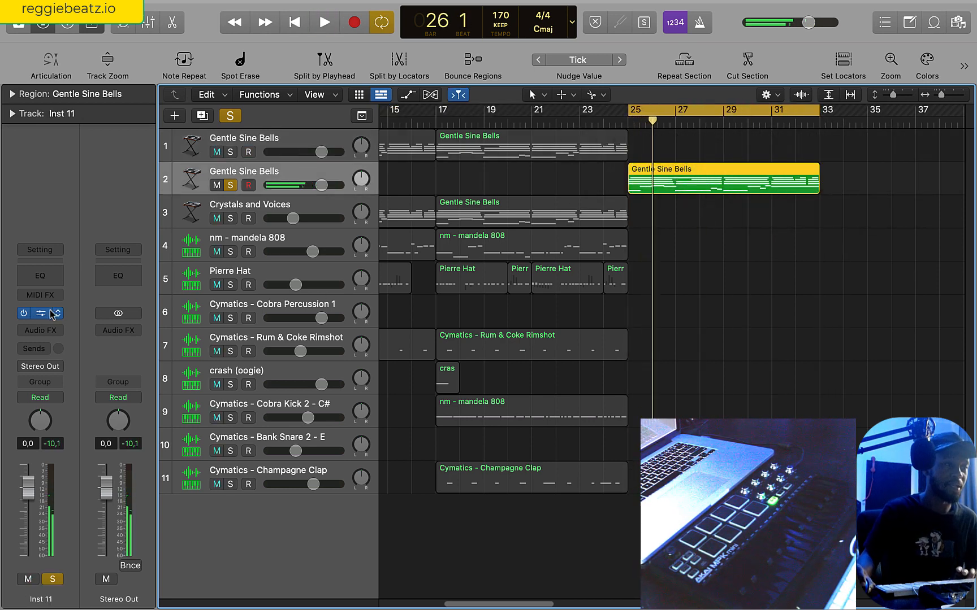
Open Alchemy on the duplicated track, audition the Gentle Sine Bells performance snapshots during playback and switch to Shimmer Bell.
left_click(41, 314)
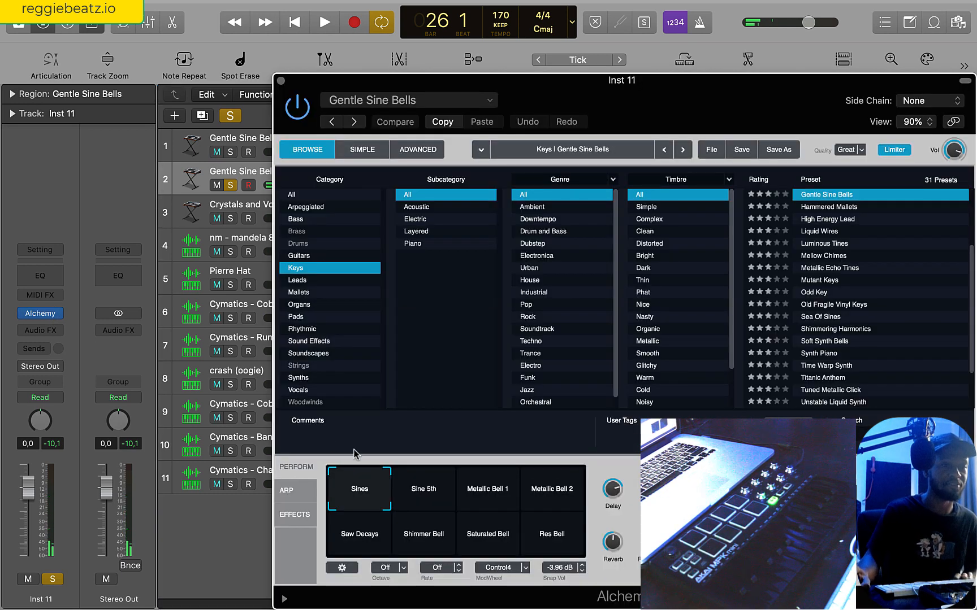
left_click(422, 495)
key("space")
left_click(478, 495)
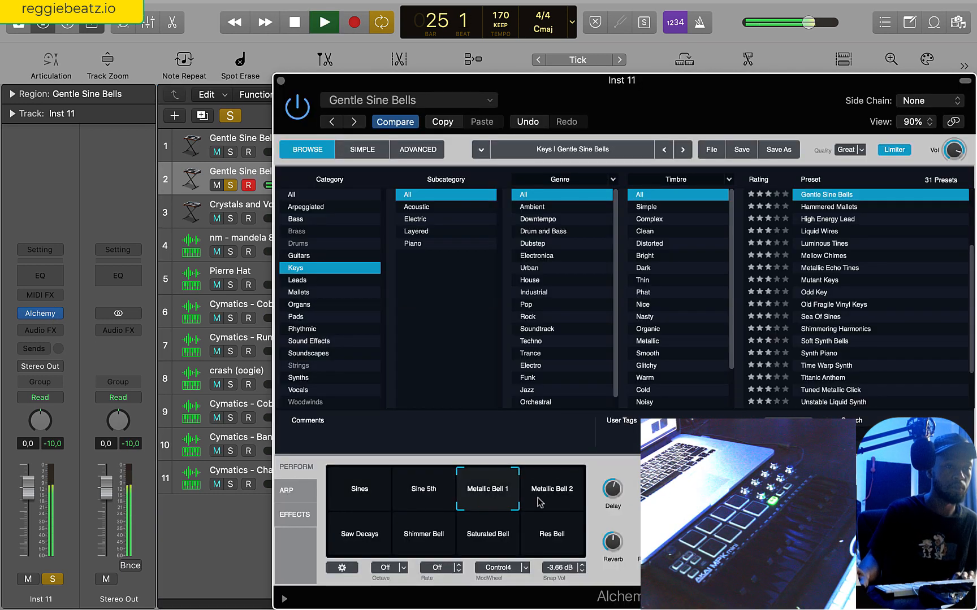
left_click(542, 500)
left_click(553, 530)
left_click(483, 551)
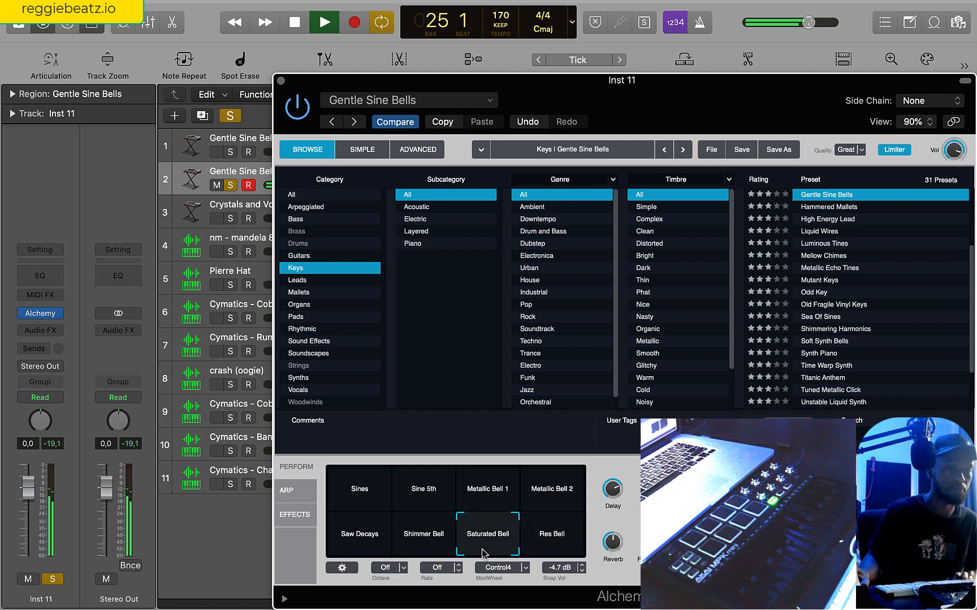
left_click(426, 541)
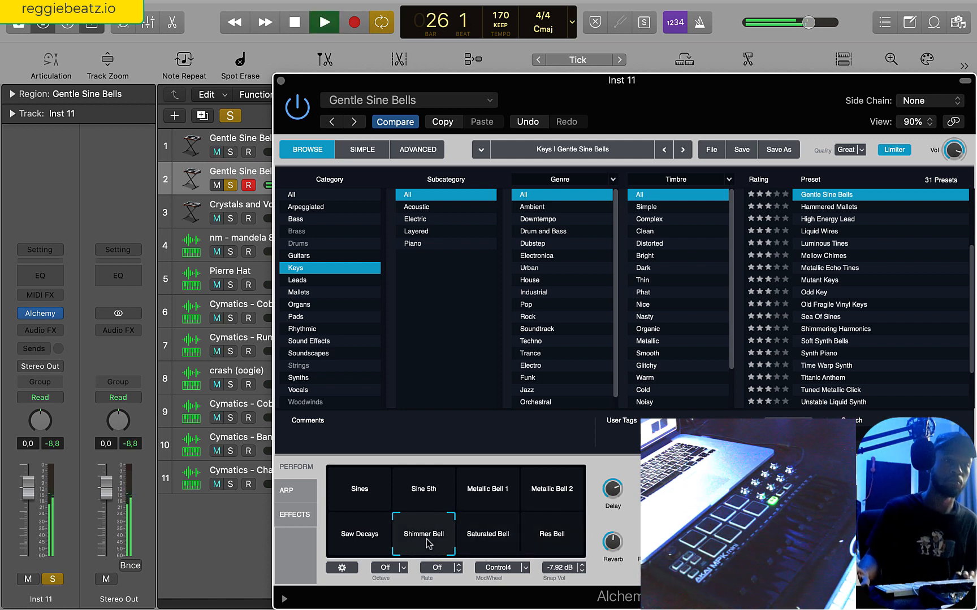
Audition the Saw Decays snapshot against Shimmer Bell during playback, return to Shimmer Bell and look over Alchemy's arpeggiator settings.
left_click(367, 542)
key("space")
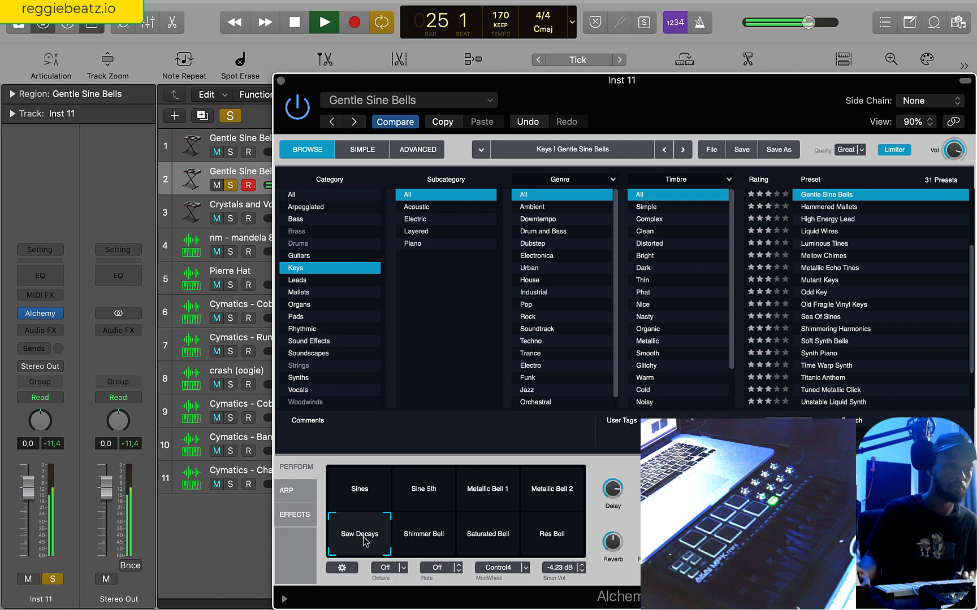
left_click(416, 537)
key("space")
left_click(293, 492)
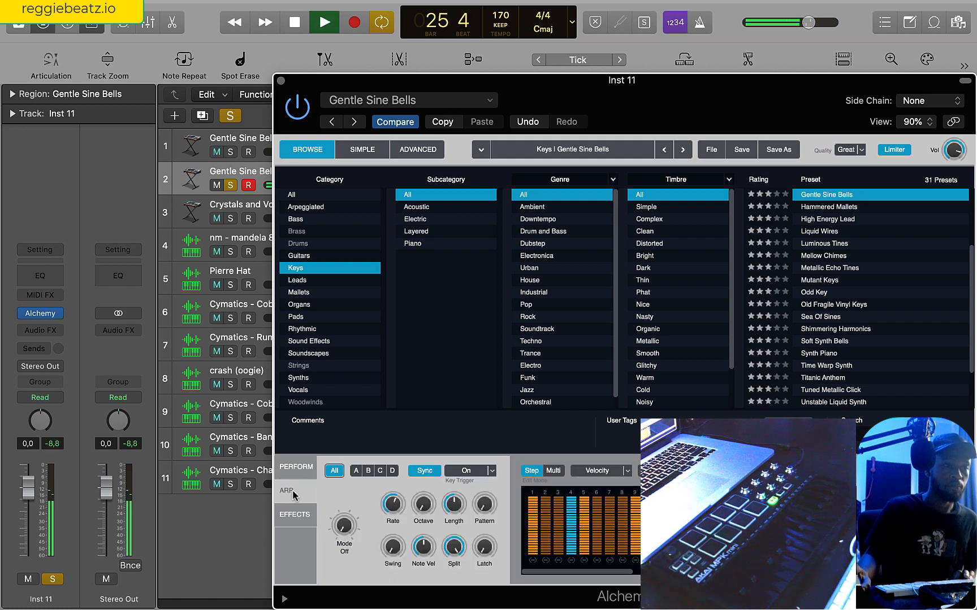
left_click(294, 470)
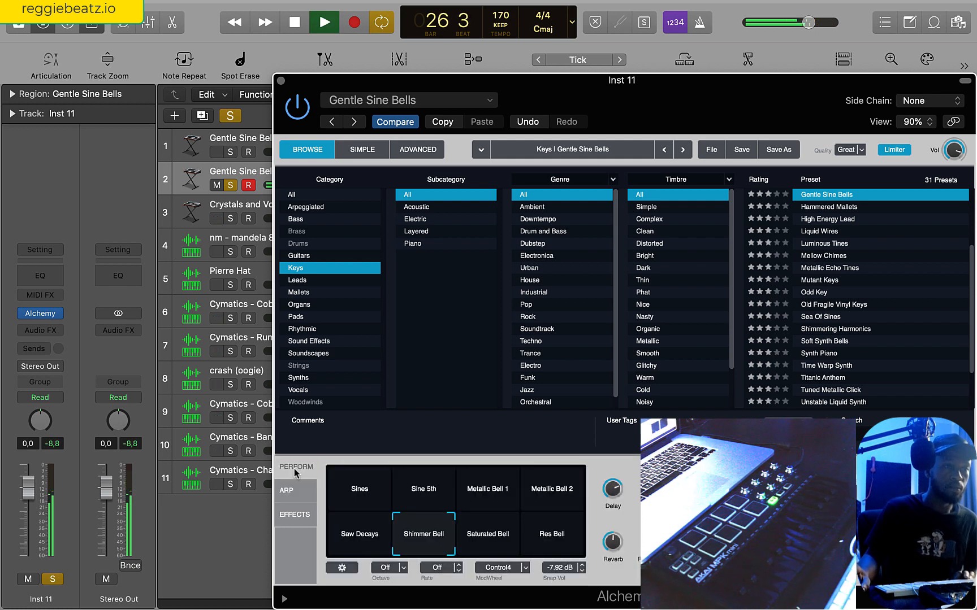
Examine source A and its FX send in Alchemy's advanced view during playback, and close the instrument.
left_click(409, 152)
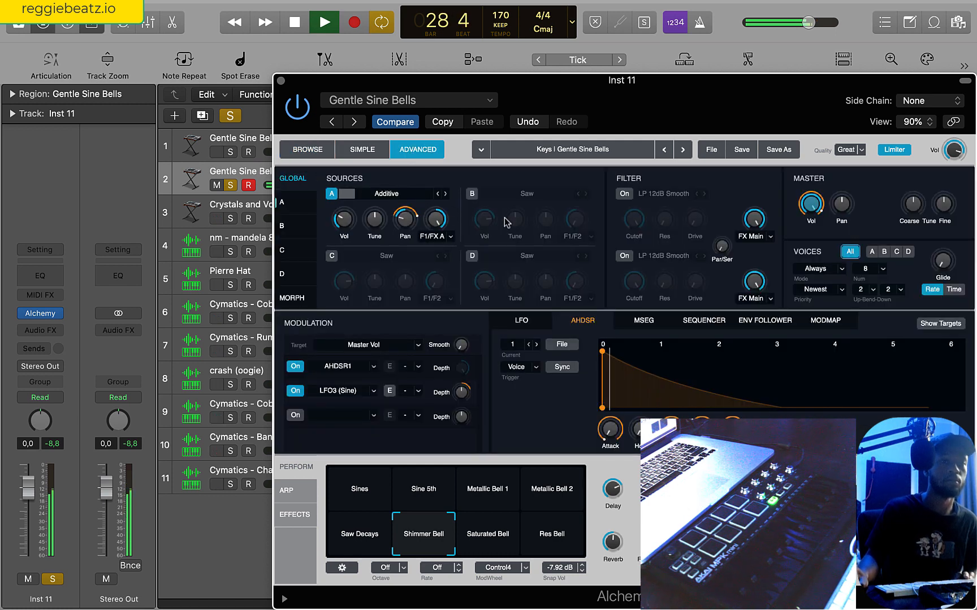
key("space")
left_click(331, 193)
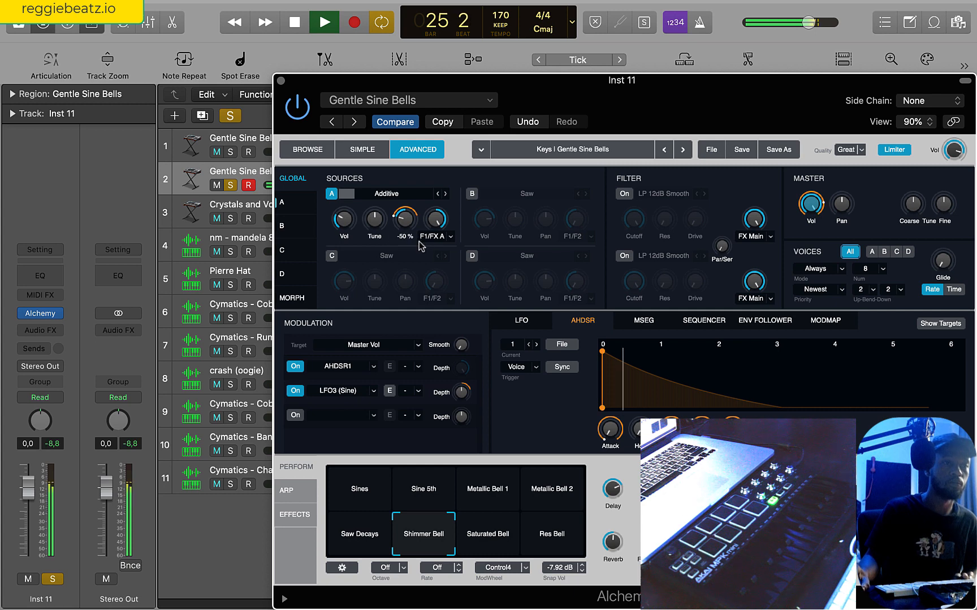
left_click(436, 224)
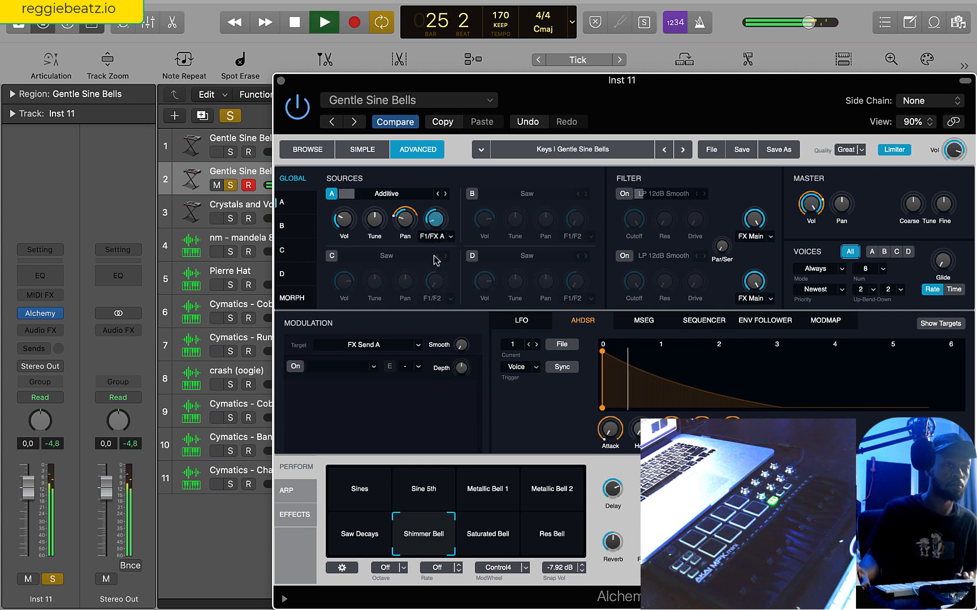
key("space")
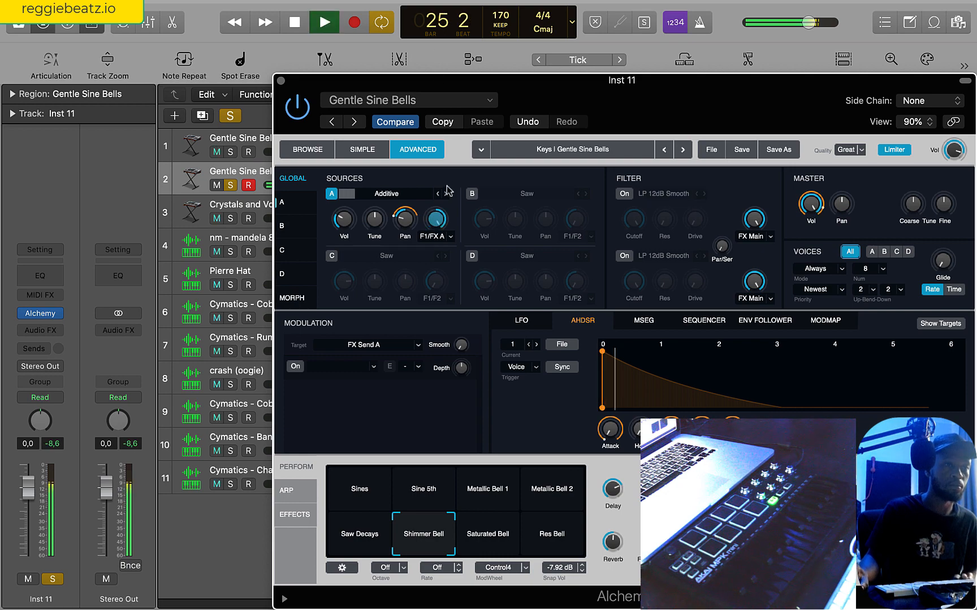
left_click(281, 81)
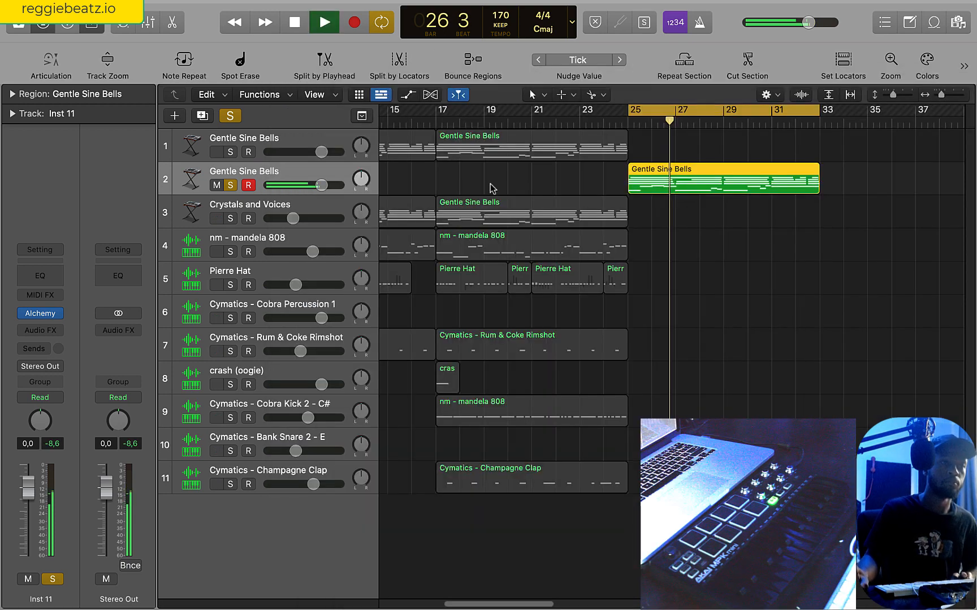
Transpose all notes of the bar 25 Gentle Sine Bells region up one octave in the Piano Roll and close it.
key("super+4")
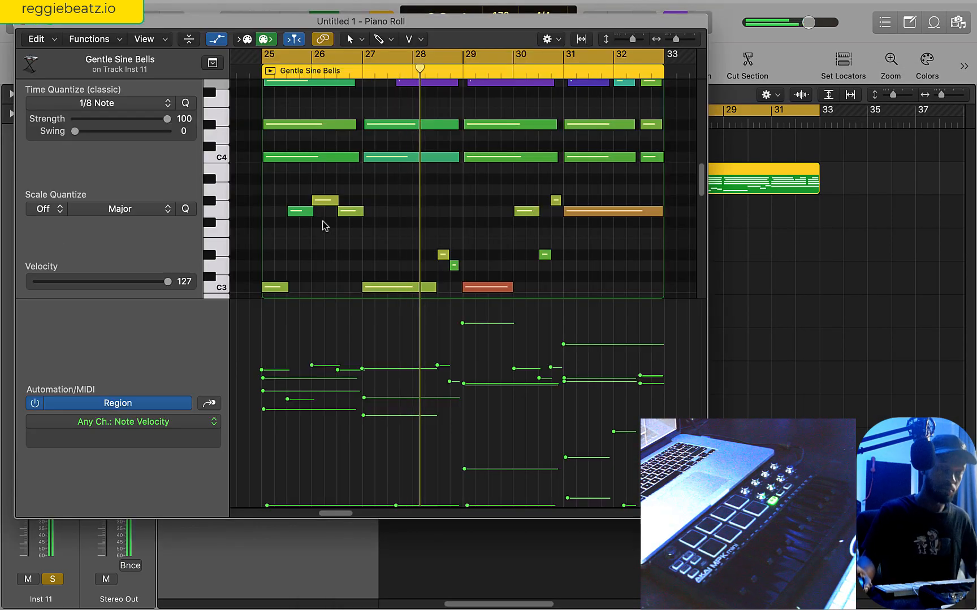
key("super+a")
scroll(326, 226, "down", 3)
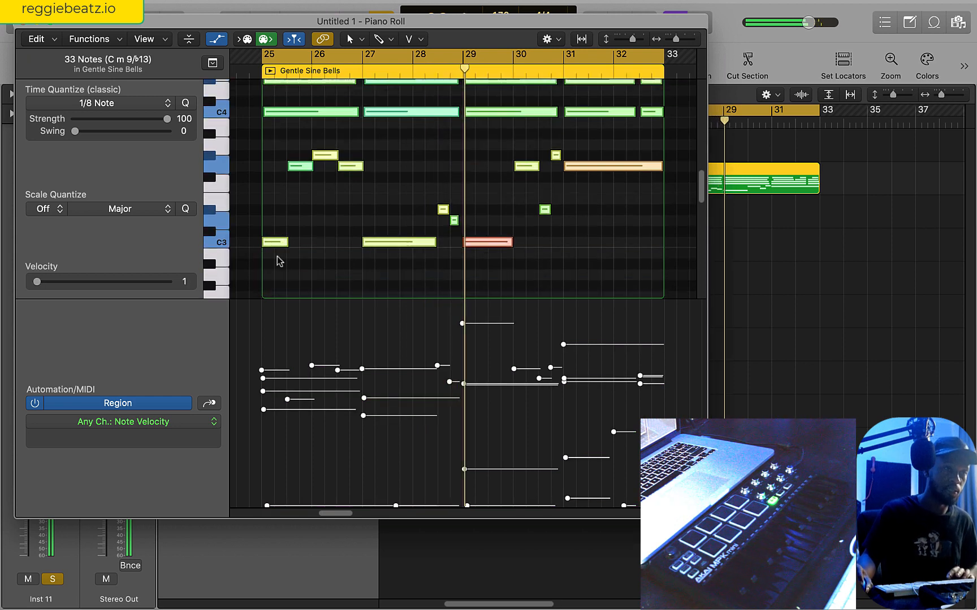
left_click_drag(273, 247, 271, 118)
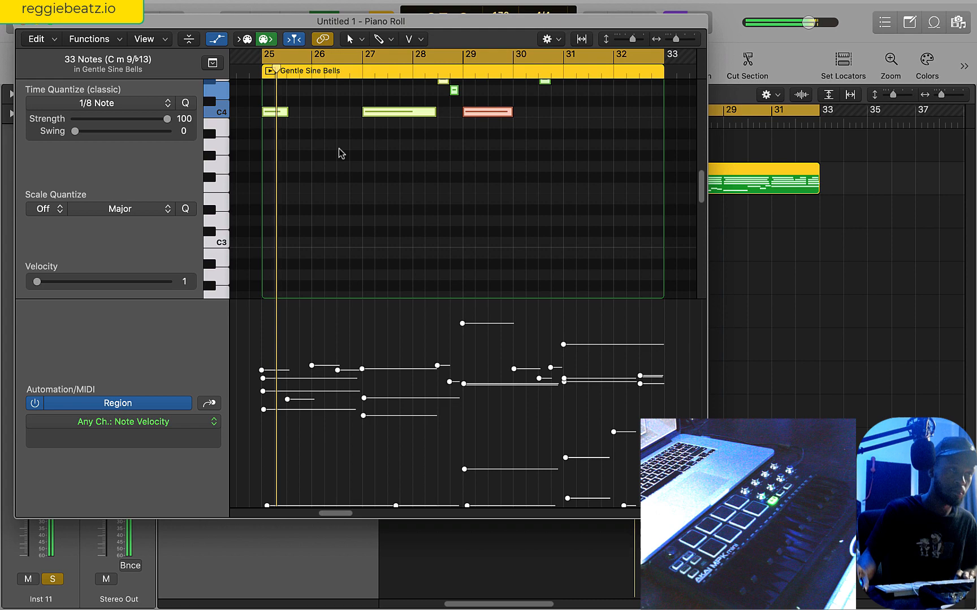
left_click(24, 22)
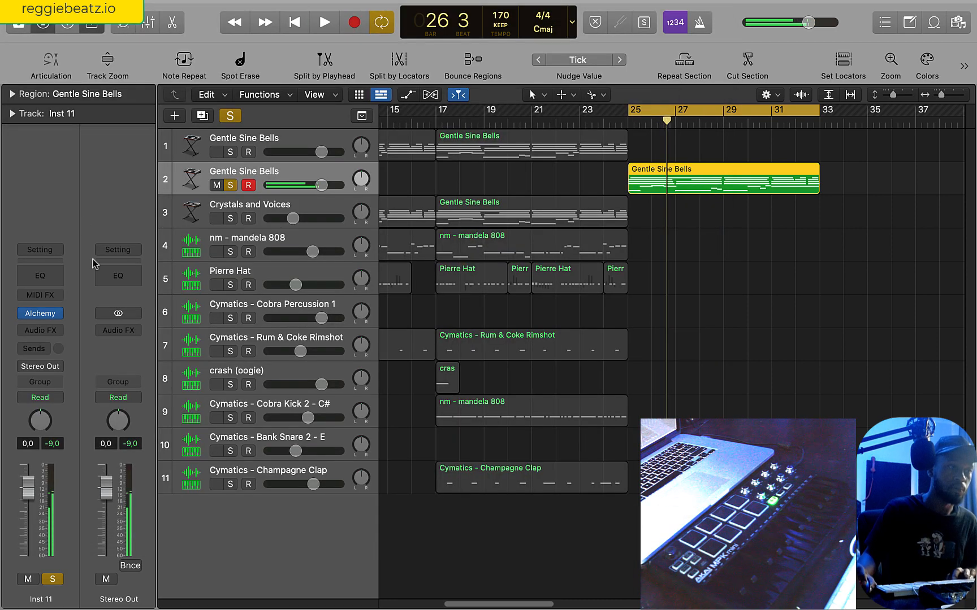
Insert the Cableguys HalfTime effect on the duplicated Gentle Sine Bells track and play the cycle with it.
left_click(40, 333)
mouse_move(104, 595)
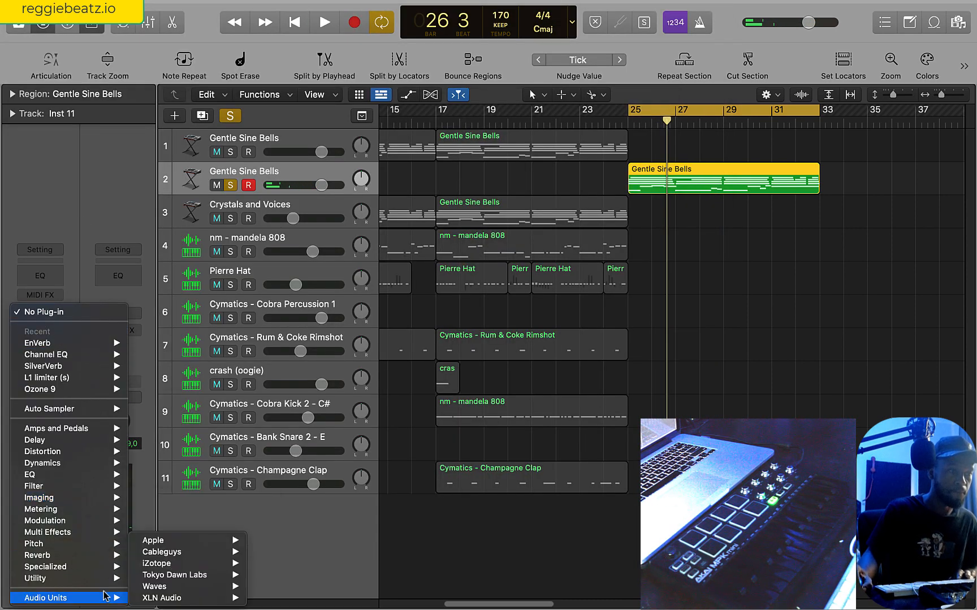
mouse_move(214, 557)
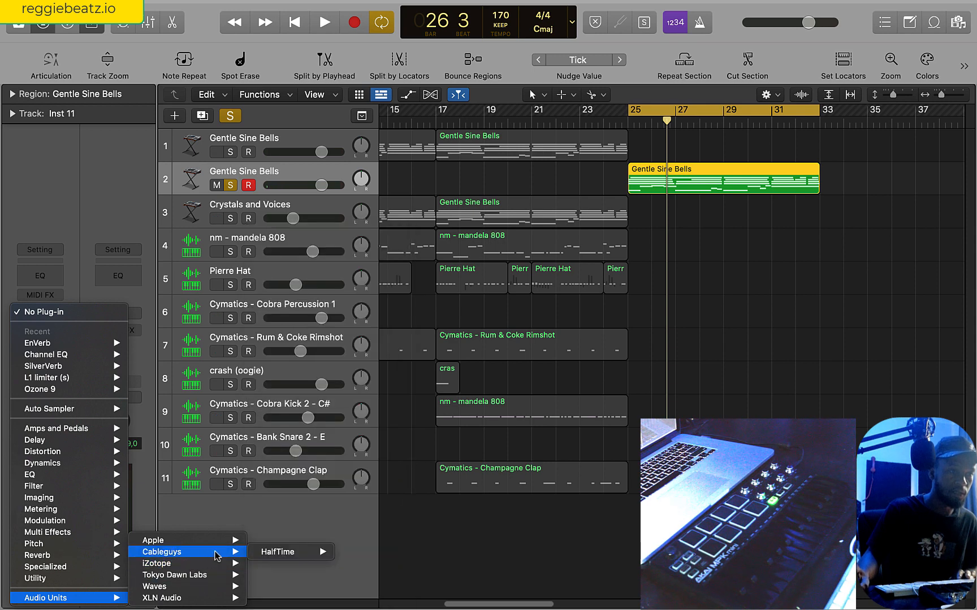
mouse_move(314, 554)
left_click(360, 552)
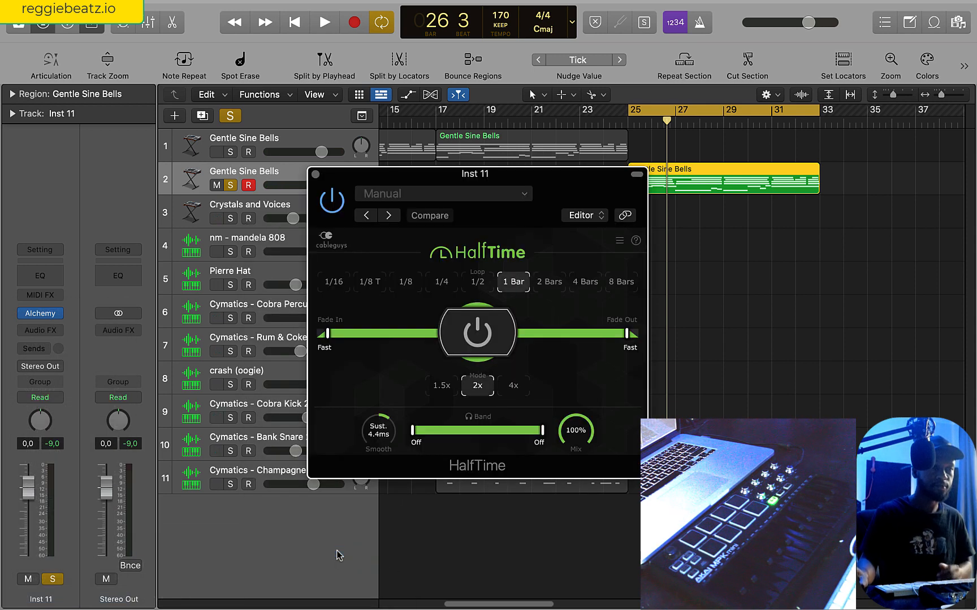
key("space")
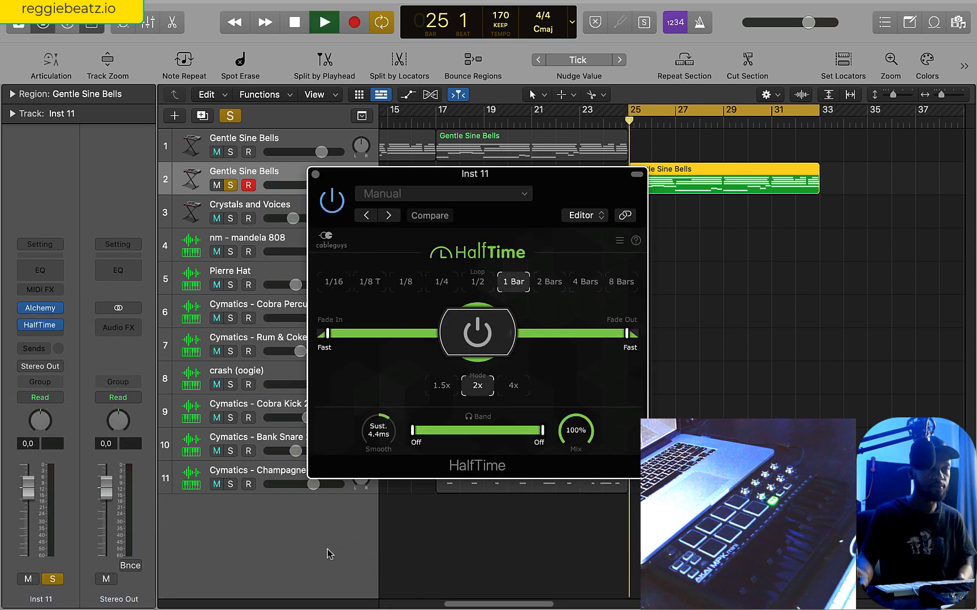
Close the HalfTime effect, take the duplicated Gentle Sine Bells track out of solo and stop playback.
left_click(315, 174)
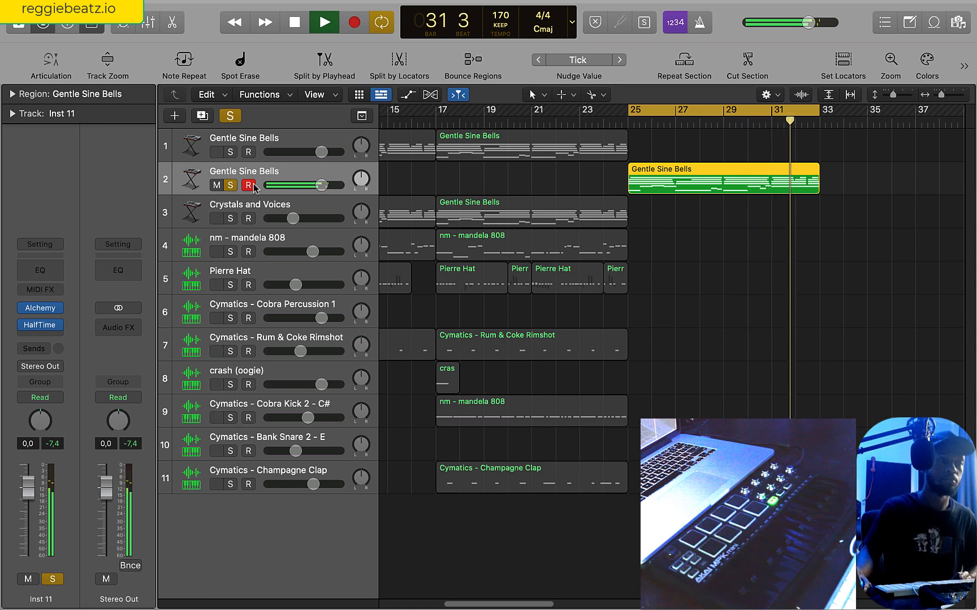
left_click(231, 186)
key("space")
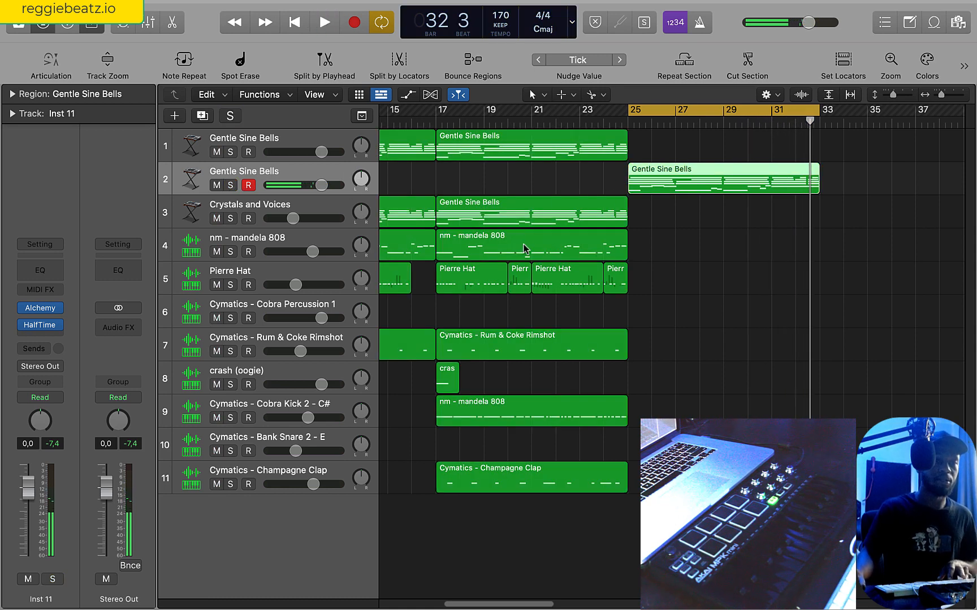
Select the nm - mandela 808 track and record a new 808 pattern over bars 25 to 33.
left_click(295, 246)
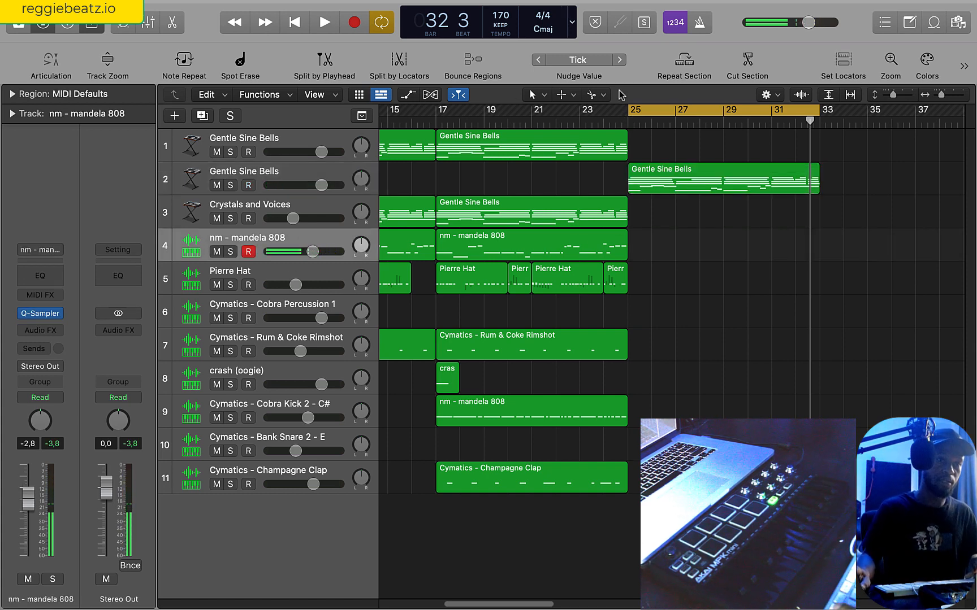
mouse_move(629, 107)
left_mouse_down()
mouse_move(431, 111)
mouse_move(629, 111)
left_mouse_up()
key("space")
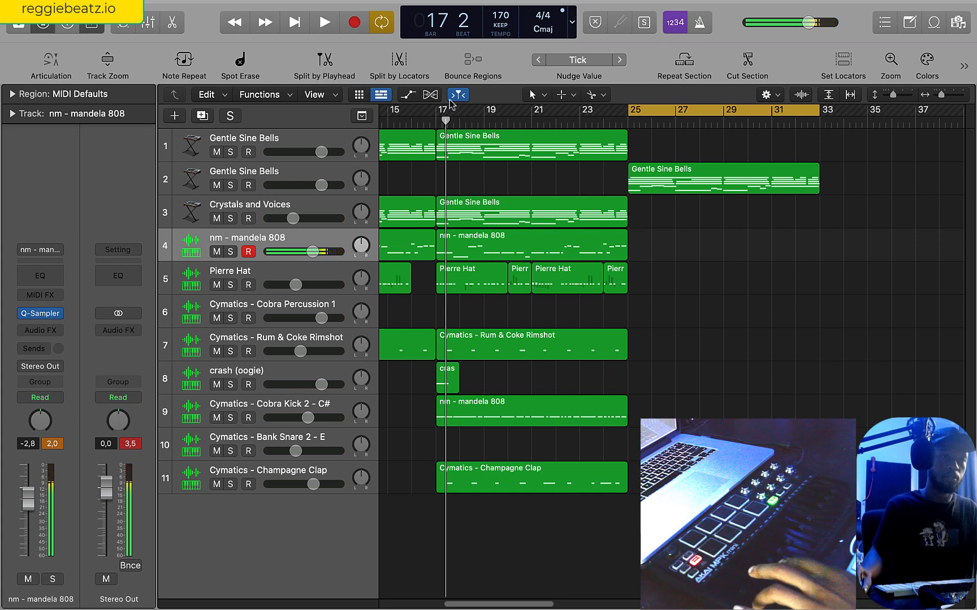
left_click(357, 26)
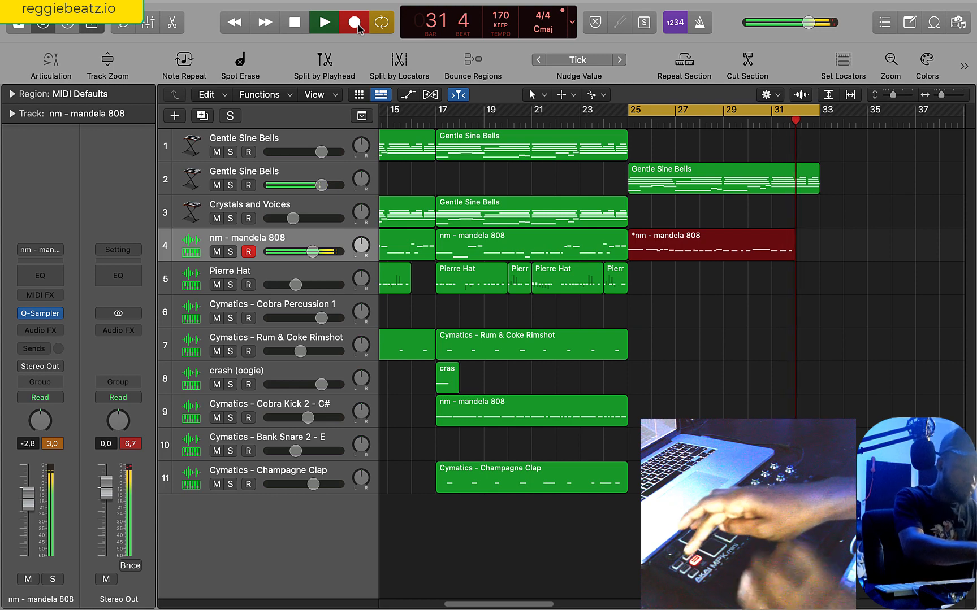
key("space")
Play the newly recorded 808 region and examine all its notes in the Piano Roll.
key("space")
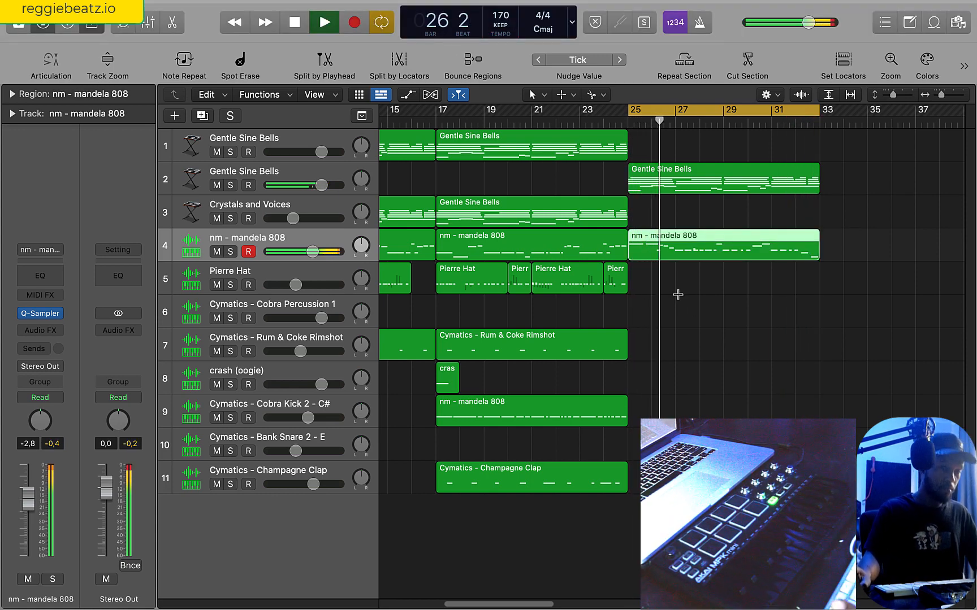
key("super+4")
left_click(526, 214)
key("super+a")
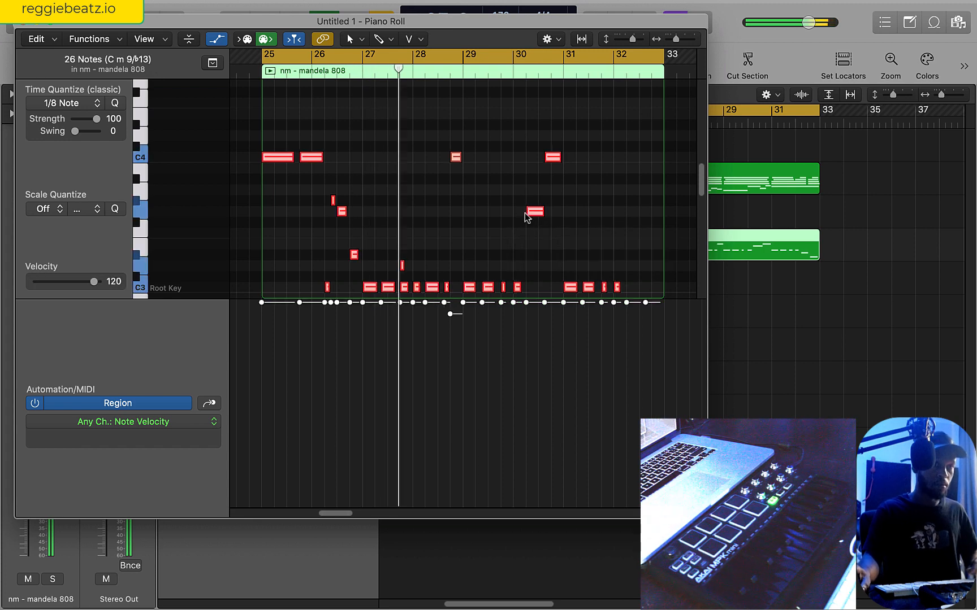
mouse_move(527, 214)
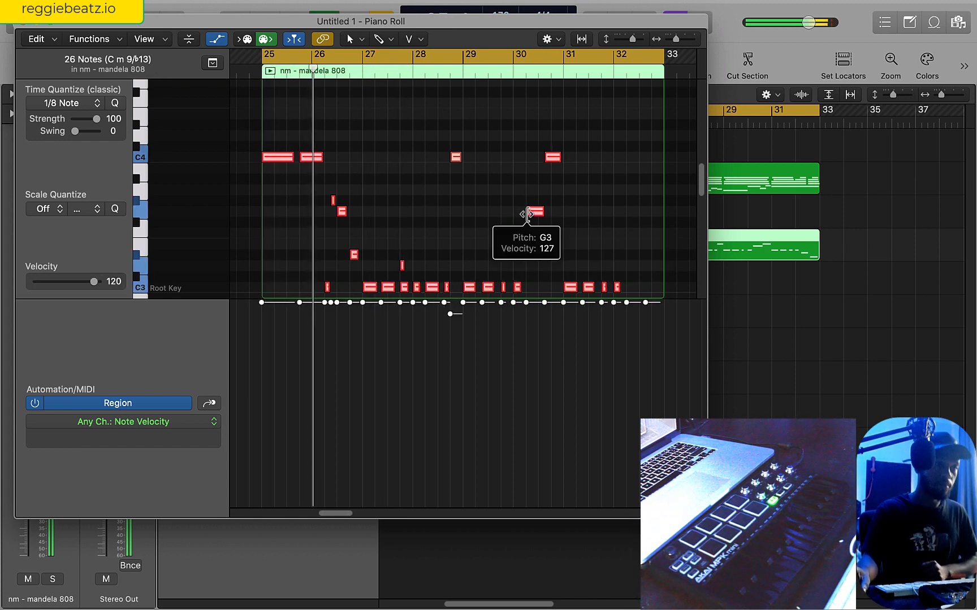
scroll(615, 230, "down", 5)
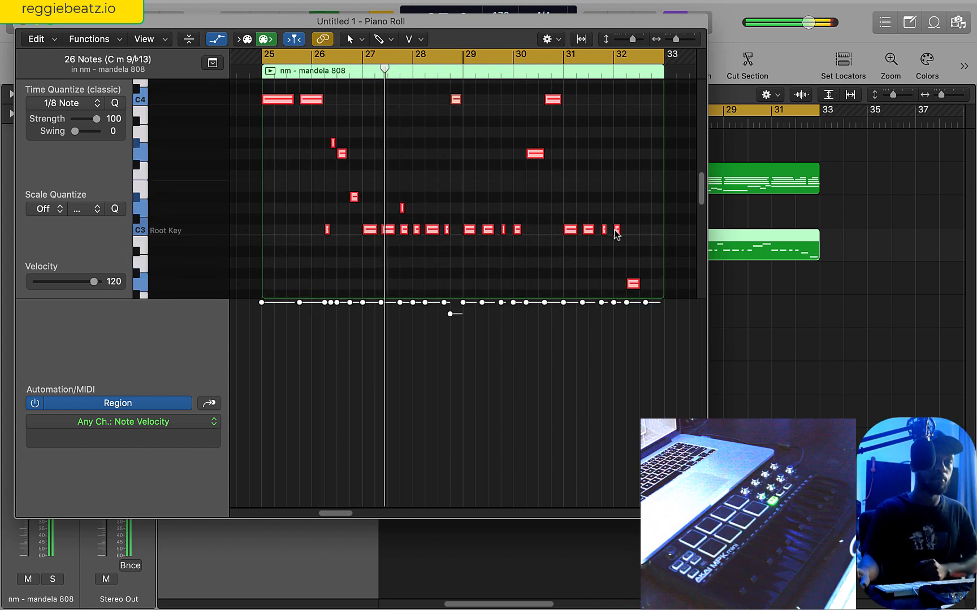
left_click(603, 262)
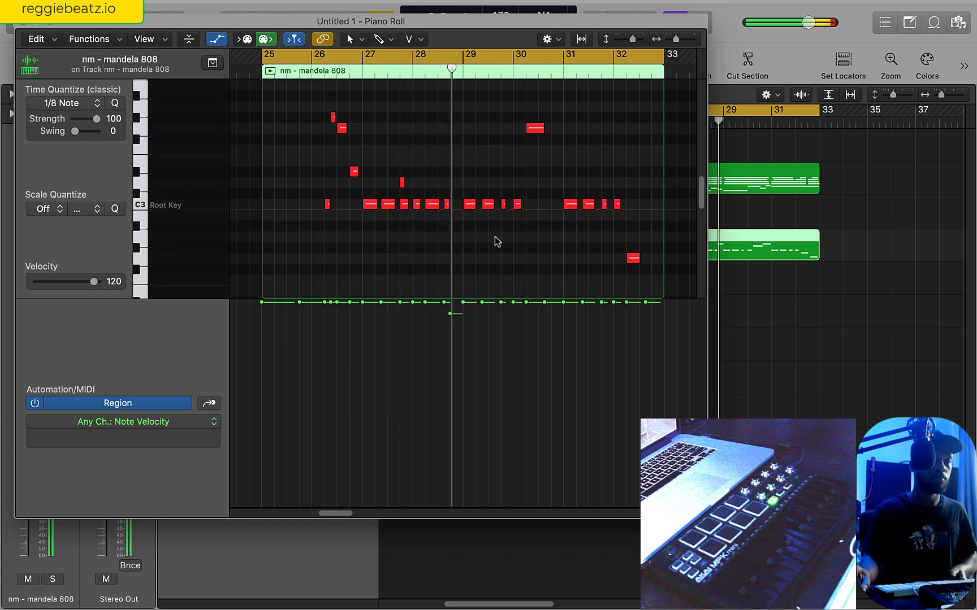
scroll(465, 231, "up", 3)
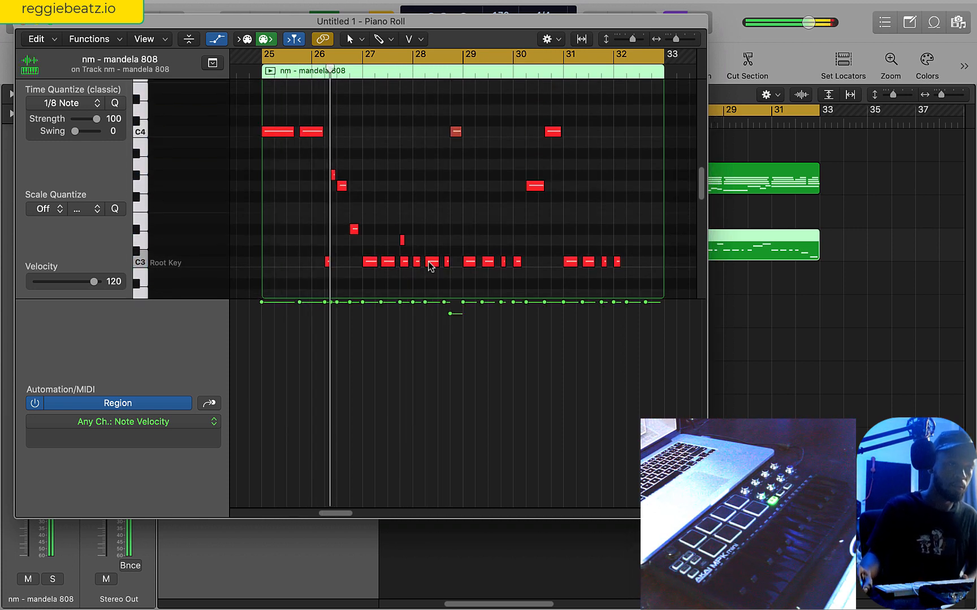
scroll(431, 260, "down", 3)
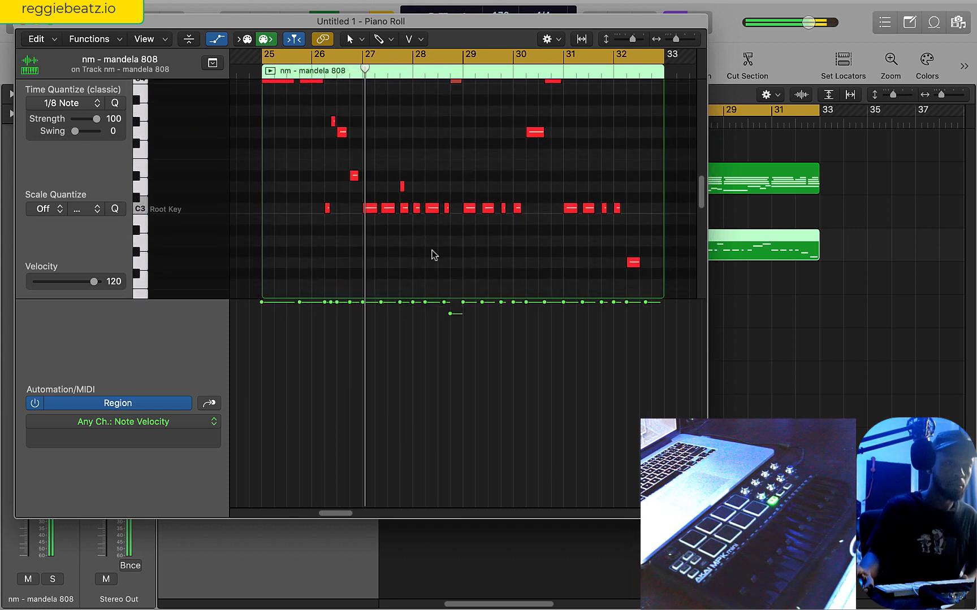
Turn off cycle mode and move the 808's C3 note at bar 28 beat 2 down to G2.
left_click(429, 211)
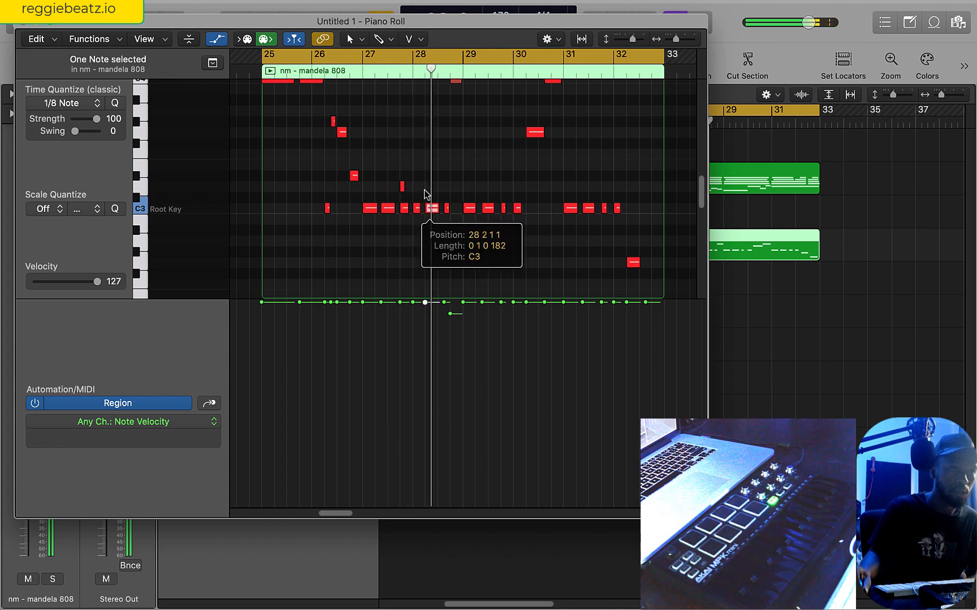
left_click(408, 73)
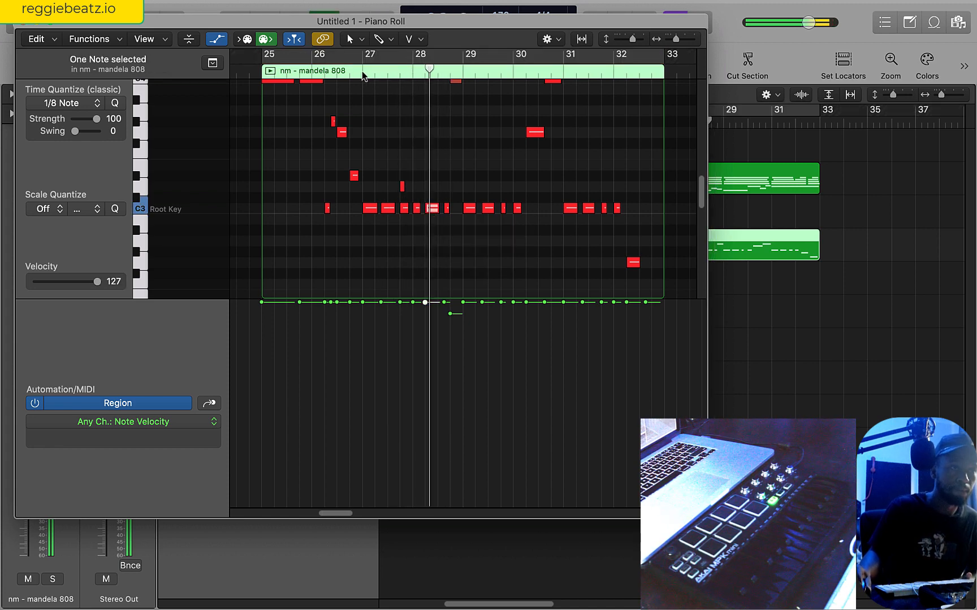
left_click(358, 72)
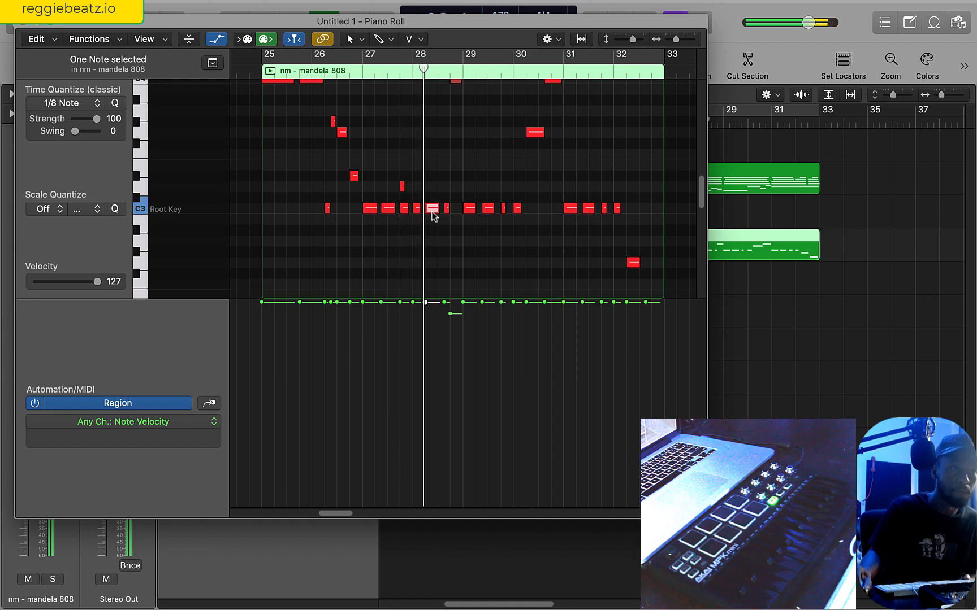
left_click_drag(432, 212, 434, 263)
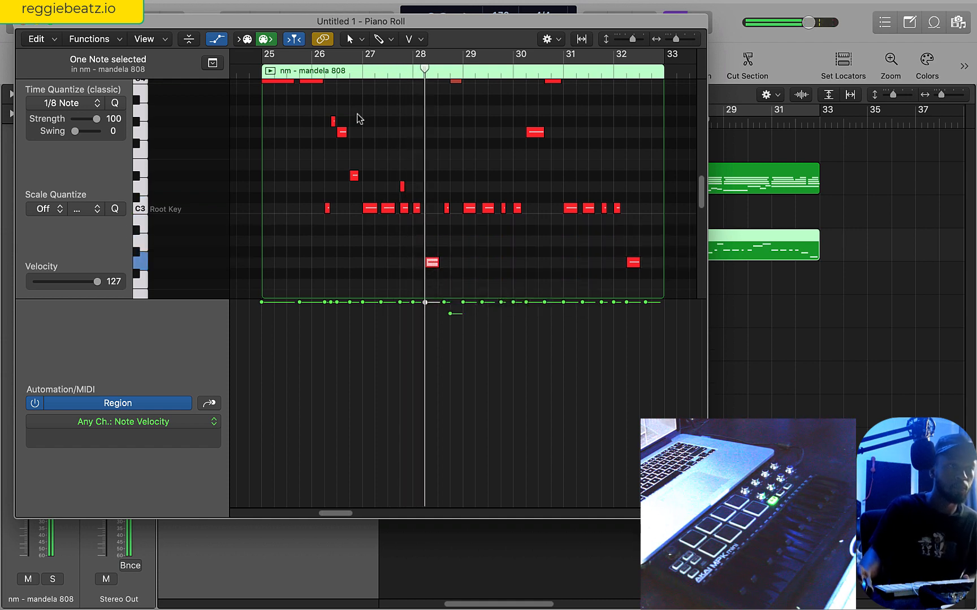
Play the edited 808 pattern from bar 26 and examine its last low notes before bar 33.
left_click(318, 72)
key("space")
scroll(447, 173, "down", 6)
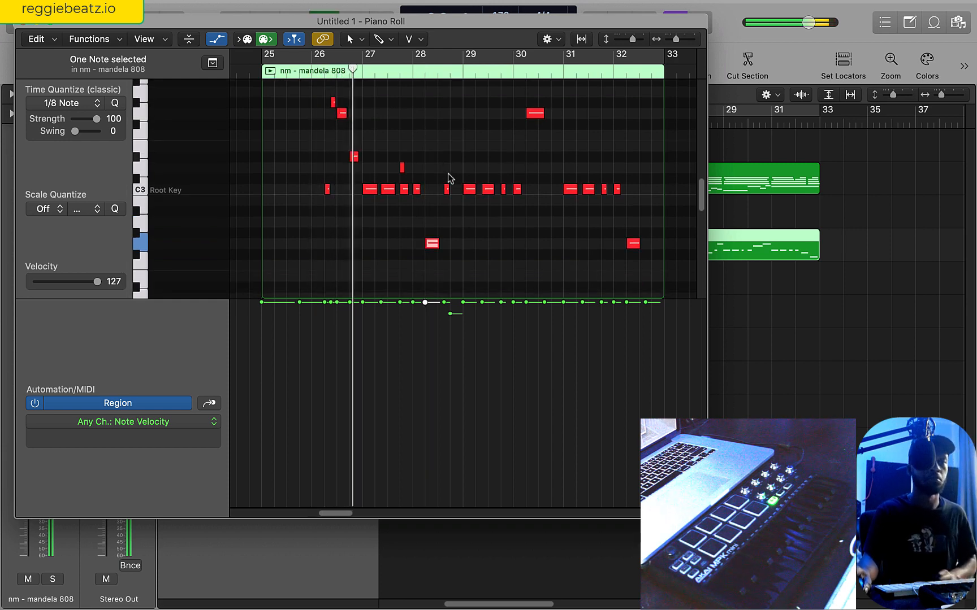
scroll(448, 173, "up", 3)
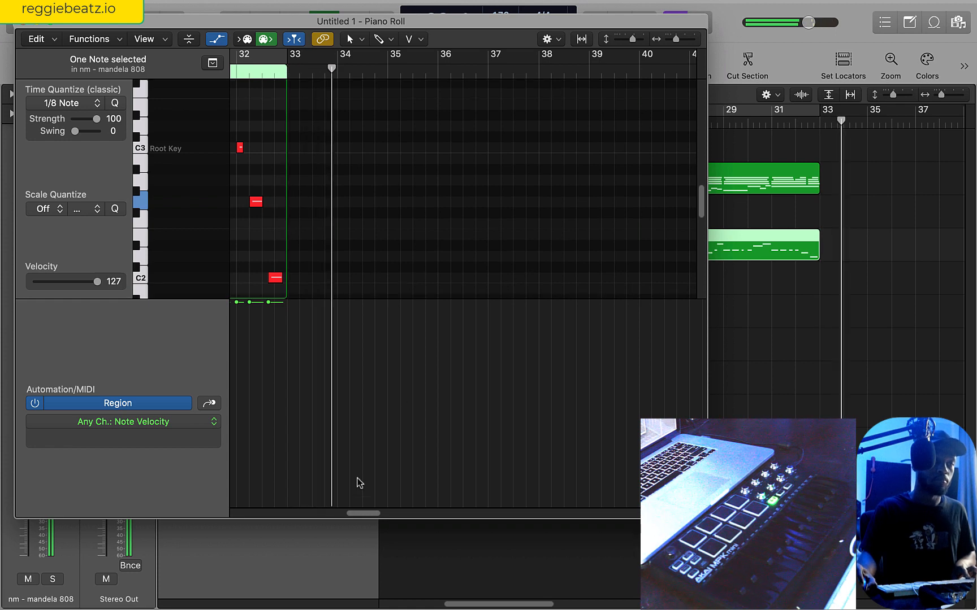
left_click_drag(360, 514, 345, 518)
scroll(472, 445, "left", 3)
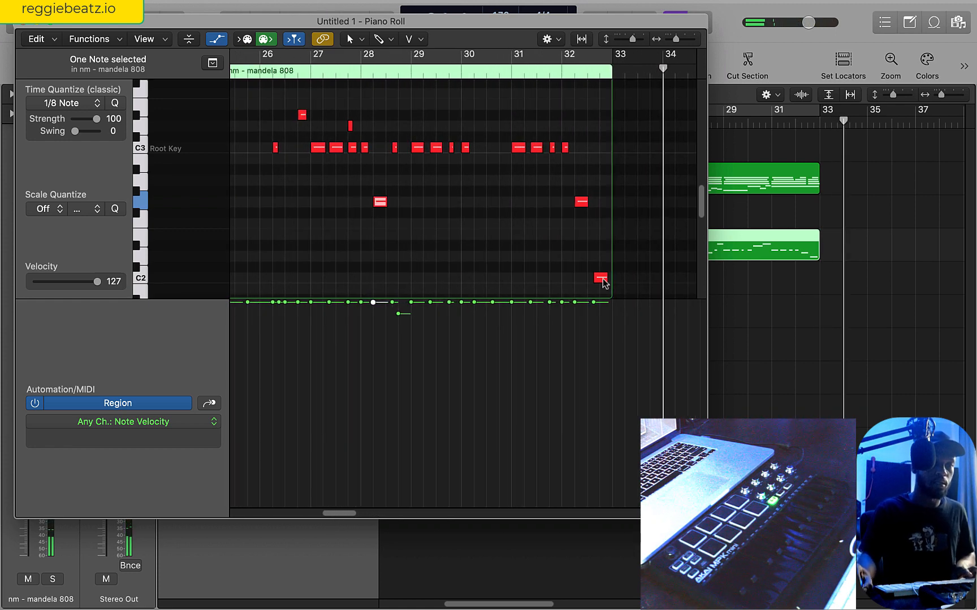
Raise the last 808 note before bar 33 to C3 and close the Piano Roll.
left_click_drag(605, 282, 606, 153)
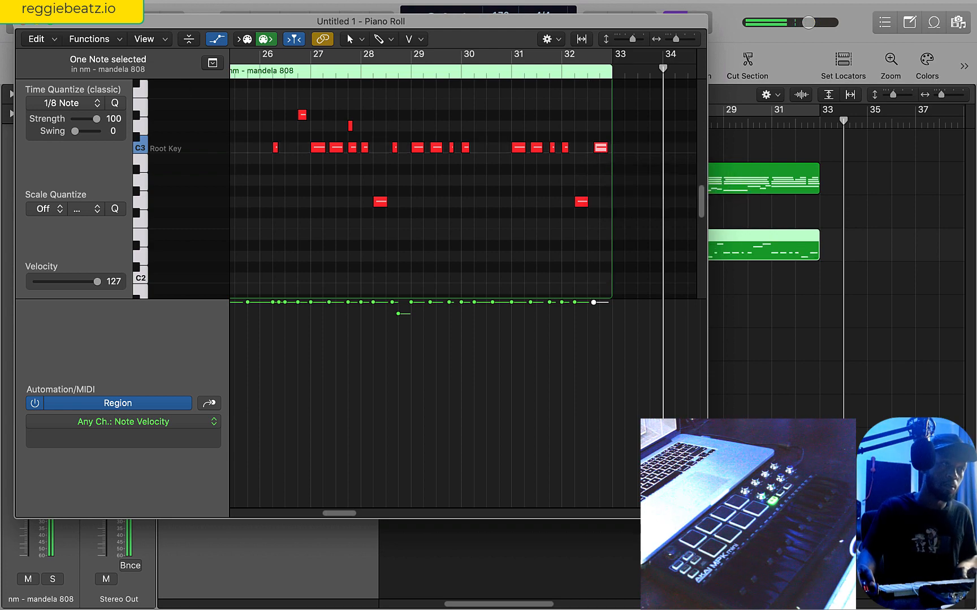
left_click(18, 24)
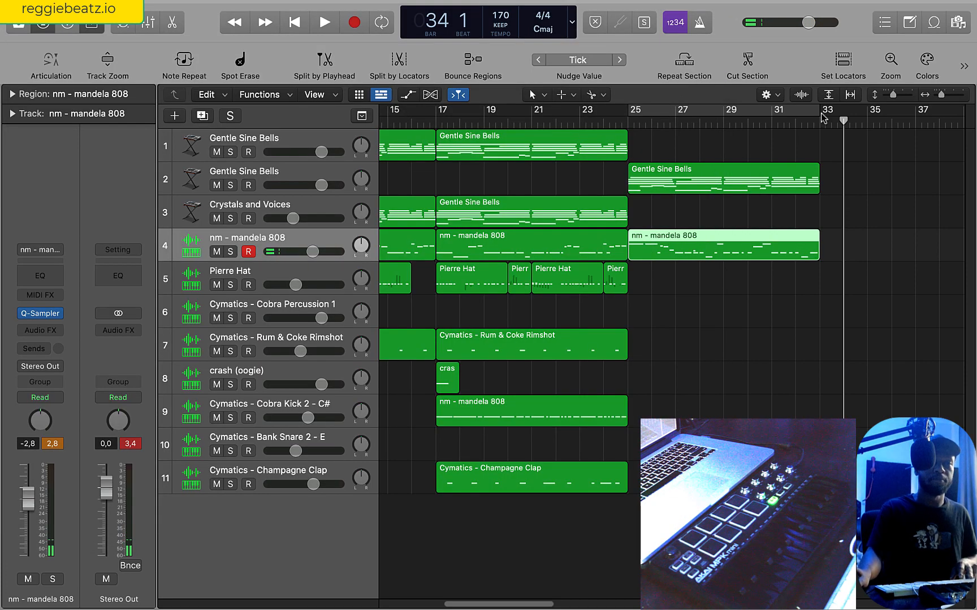
Play the arrangement from bar 17 and copy the Pierre Hat regions of bars 17 to 25 over to bars 25 to 33.
left_click_drag(934, 96, 926, 96)
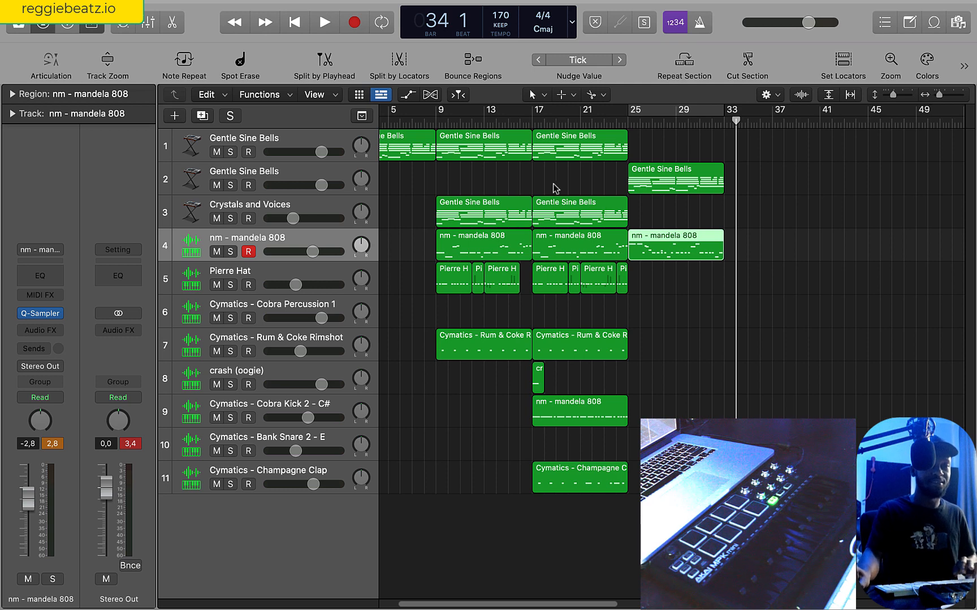
left_click(535, 120)
key("space")
mouse_move(658, 288)
left_mouse_down()
mouse_move(585, 297)
mouse_move(539, 287)
mouse_move(666, 285)
mouse_move(646, 284)
left_mouse_up()
Lower the Cymatics - Champagne Clap track's volume to -11.0 dB.
left_click(599, 480)
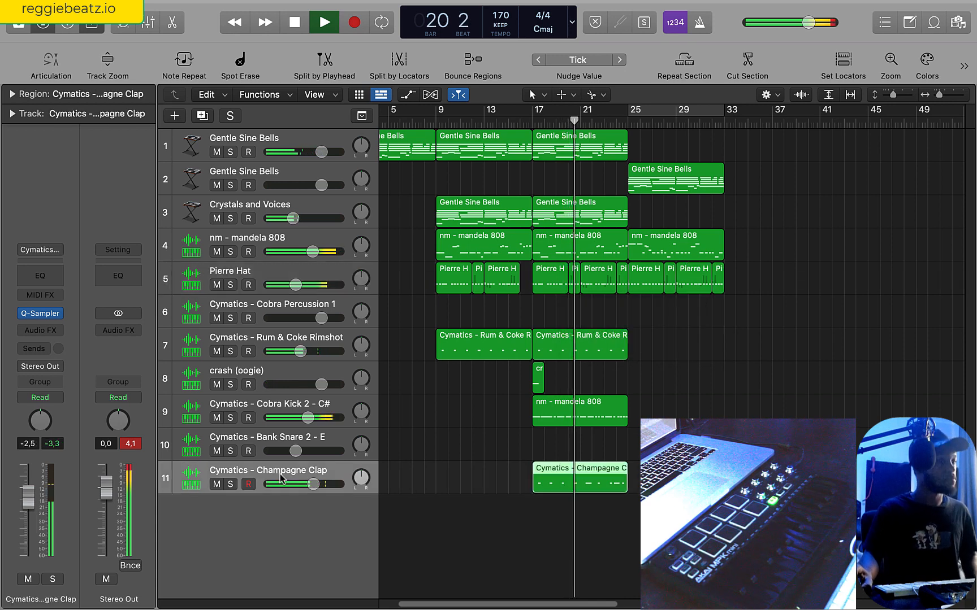
left_click_drag(313, 485, 294, 485)
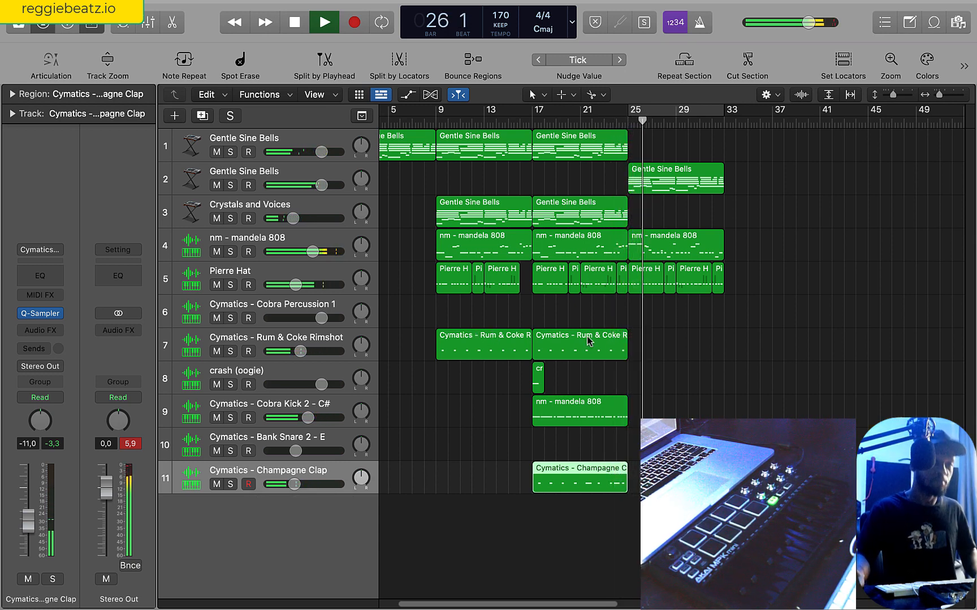
Turn on cycle mode for bars 25 to 33.
left_click_drag(666, 343, 562, 408)
left_click(685, 355)
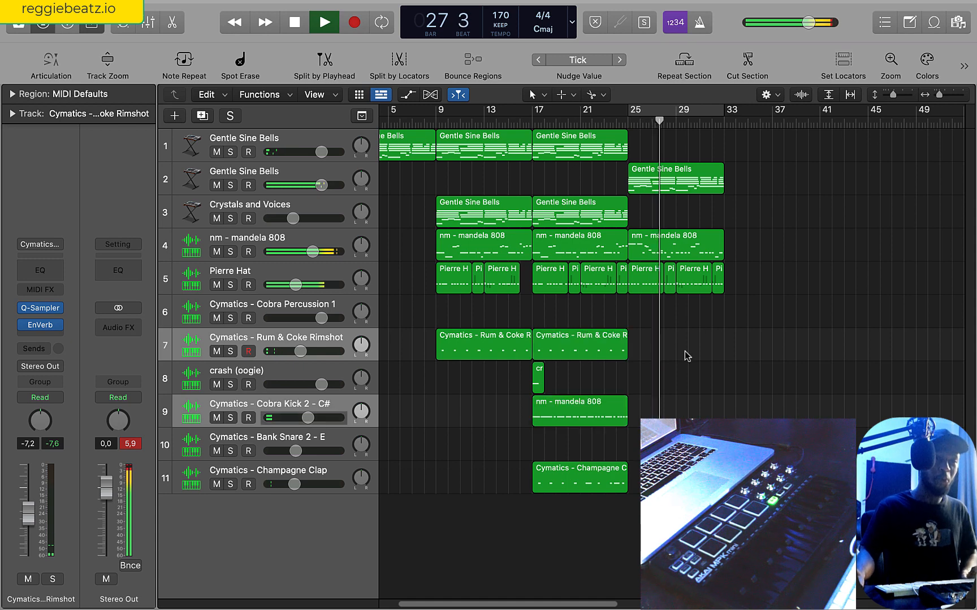
key("c")
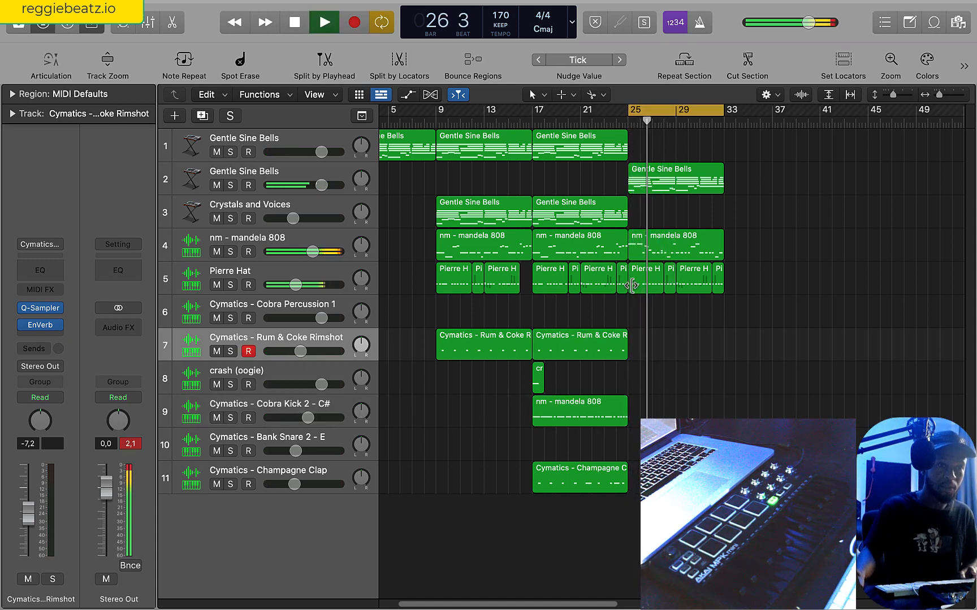
Trim the start of the Pierre Hat region at bar 25 so that the hats enter at bar 27.
key("space")
left_click_drag(633, 286, 646, 302)
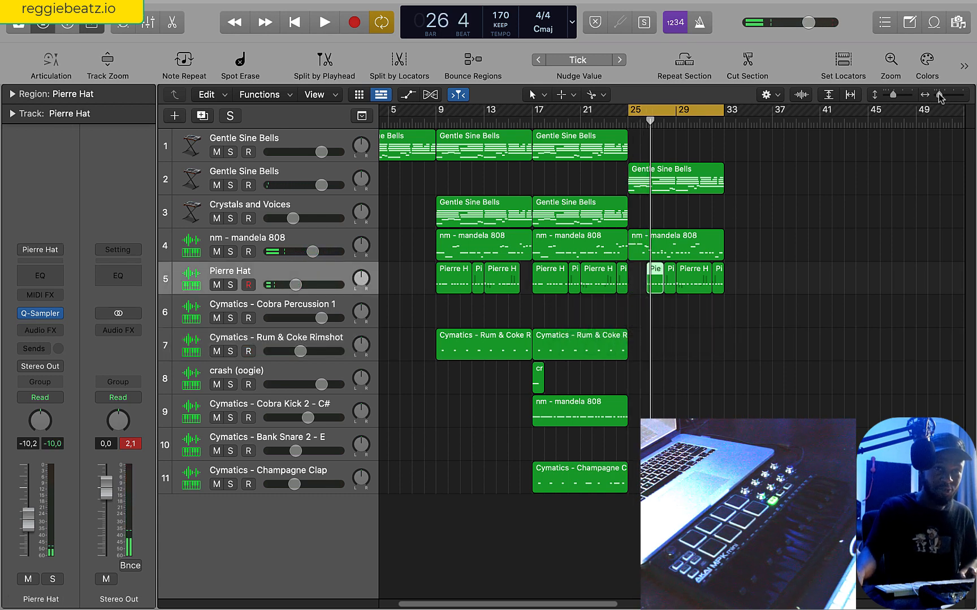
left_click_drag(939, 97, 942, 96)
key("space")
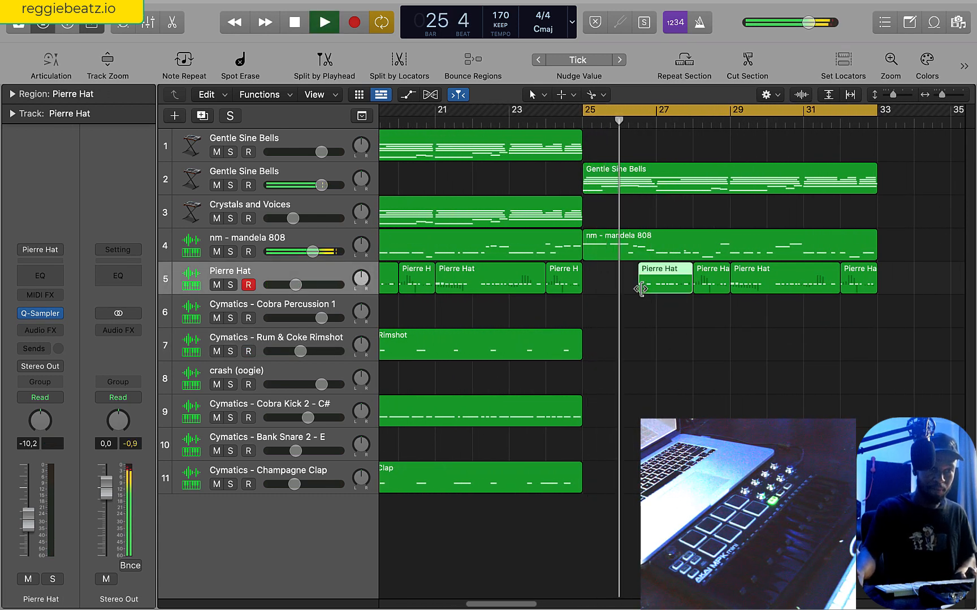
left_click_drag(641, 289, 656, 287)
key("space")
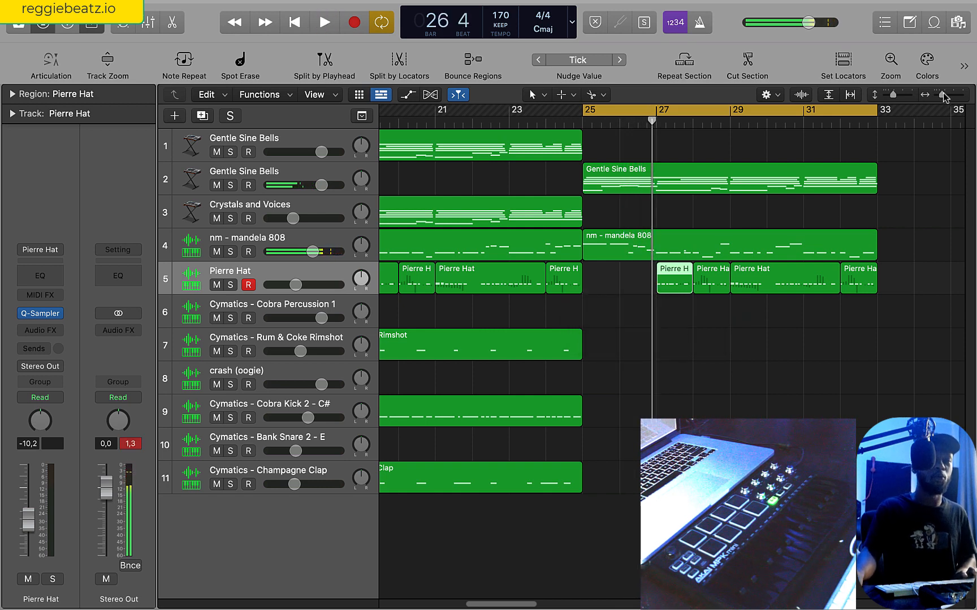
left_click_drag(942, 97, 936, 96)
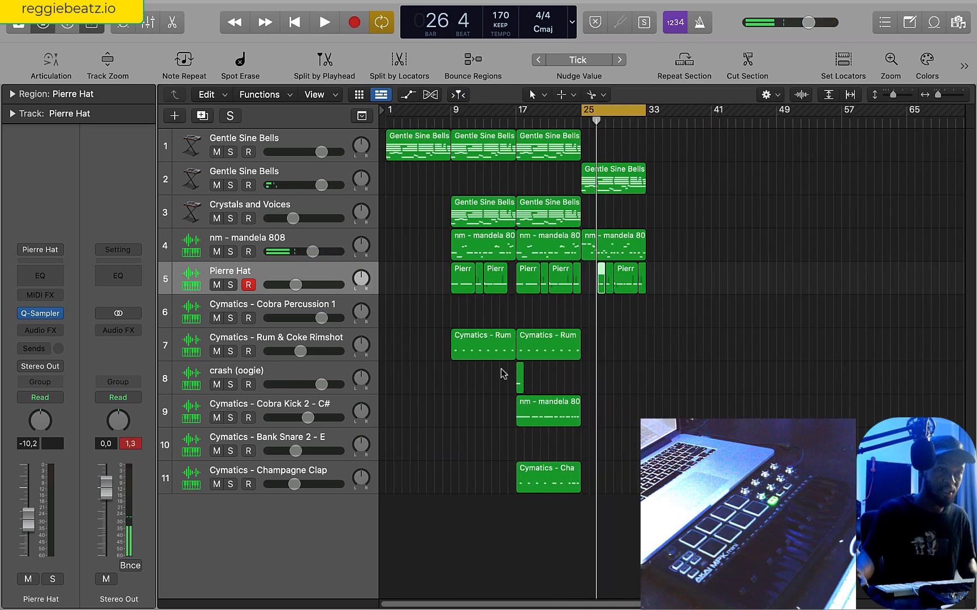
Copy the crash (oogie) region from bar 17 to bar 25 and play the section's opening.
left_click_drag(520, 390, 588, 385)
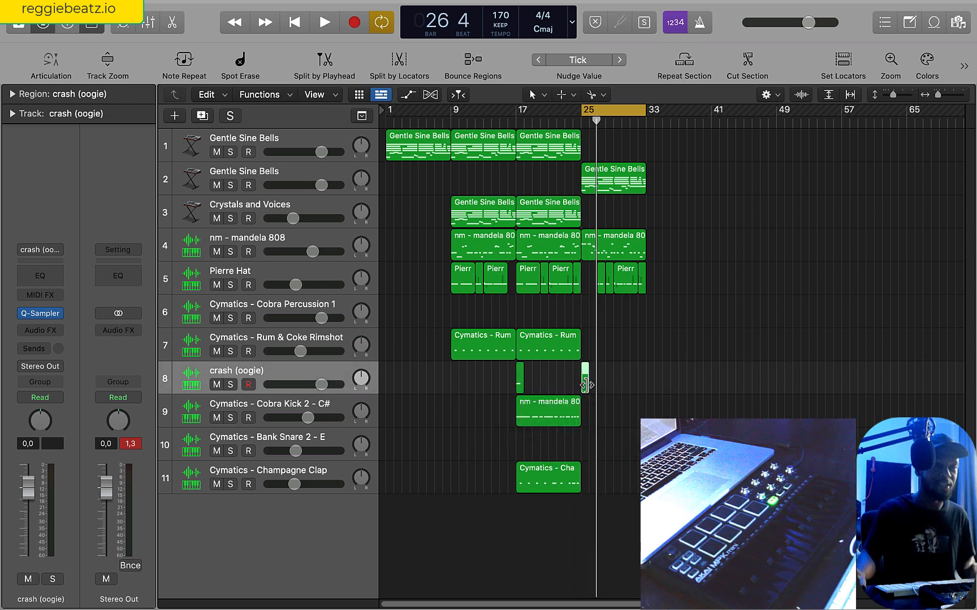
key("space")
key("space")
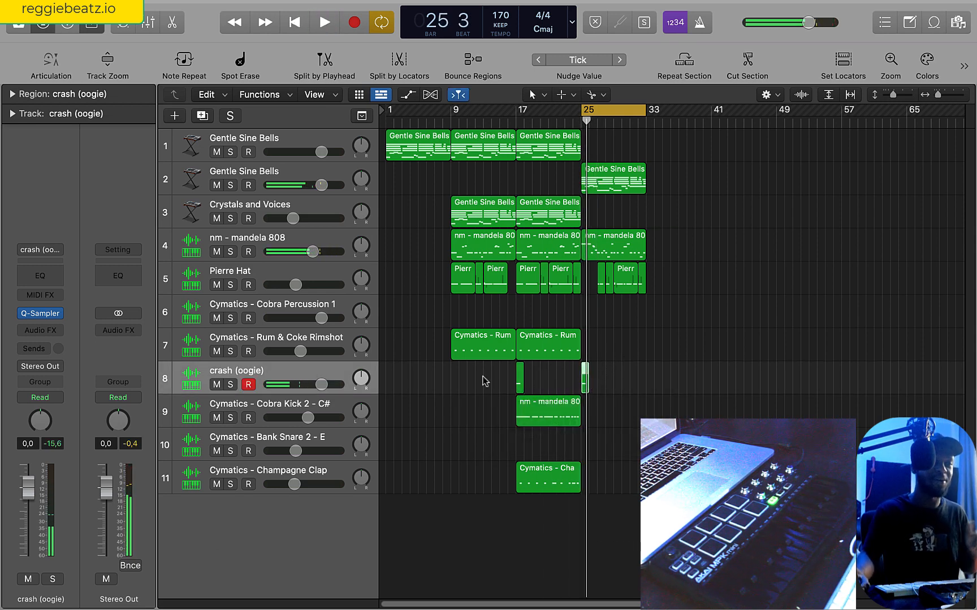
Audition the samples in the Cymatics - Cartel Hip-Hop Drum Kit folder, going up the list to Coiled Rimshot.
left_click(934, 29)
left_click(934, 29)
left_click(958, 26)
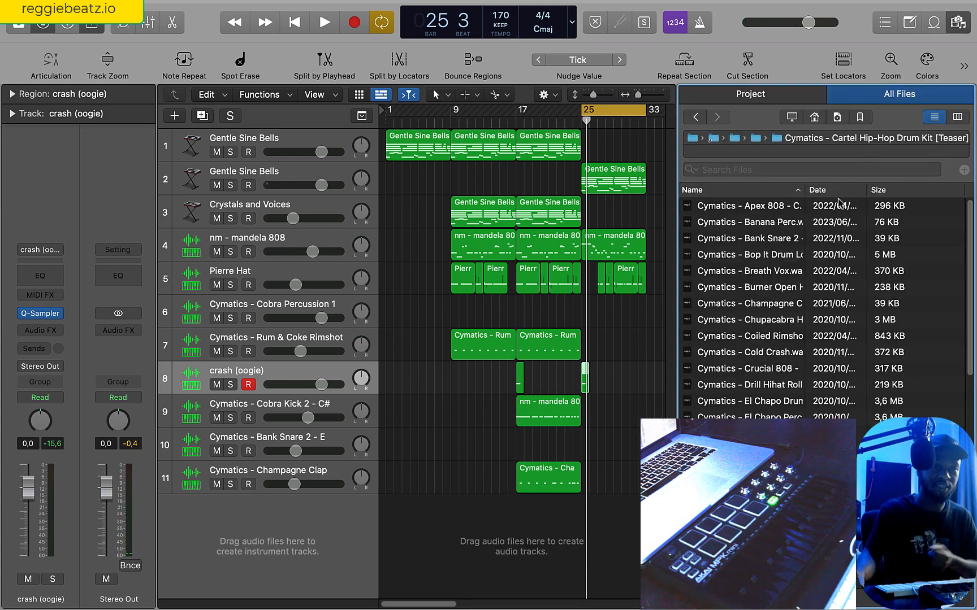
scroll(822, 248, "down", 10)
left_click(749, 472)
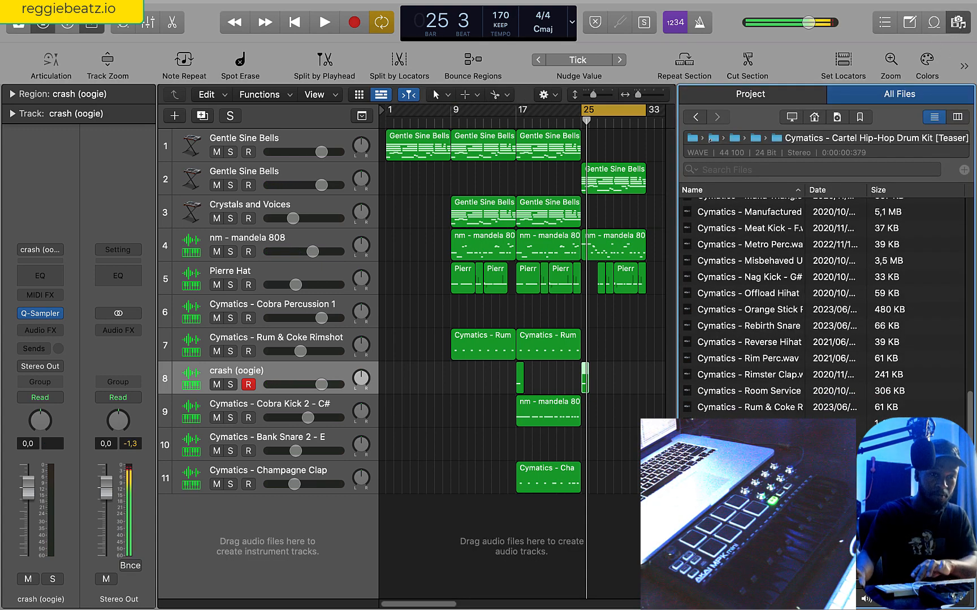
key("Up")
key("Up")
key("Up")
key("Up")
key("Up")
key("Up")
key("Up")
key("Up")
key("Up")
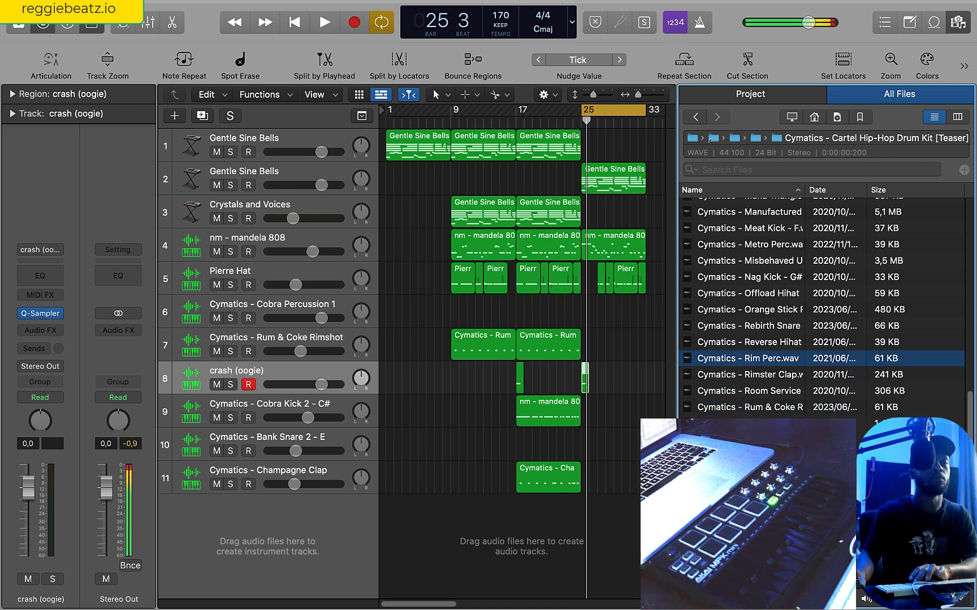
key("Up")
key("Up")
key("Up")
key("Up")
key("Up")
key("Up")
key("Up")
key("Up")
key("Up")
key("Up")
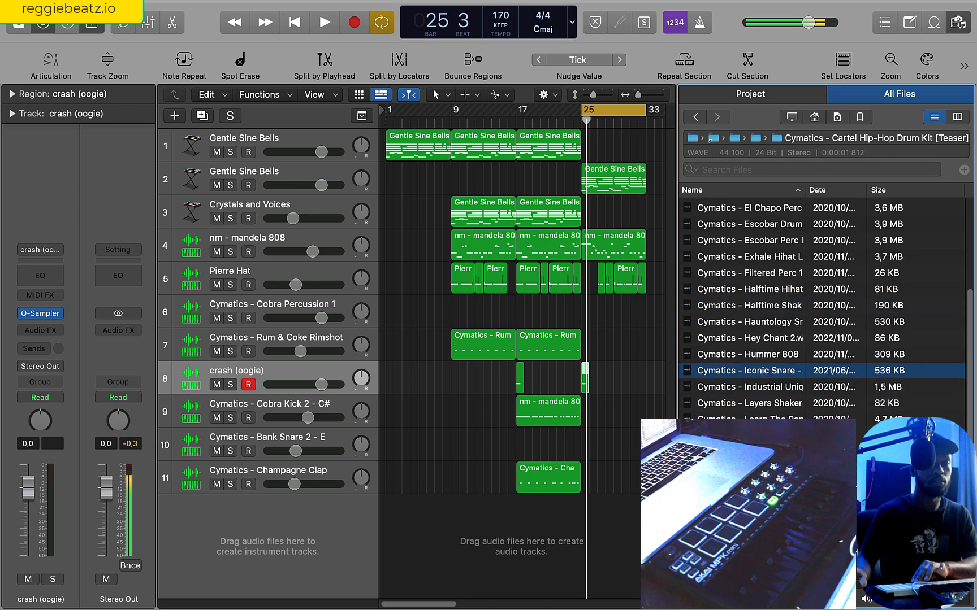
key("Up")
key("Down")
key("Up")
key("Up")
key("Up")
key("Up")
key("Up")
key("Up")
key("Up")
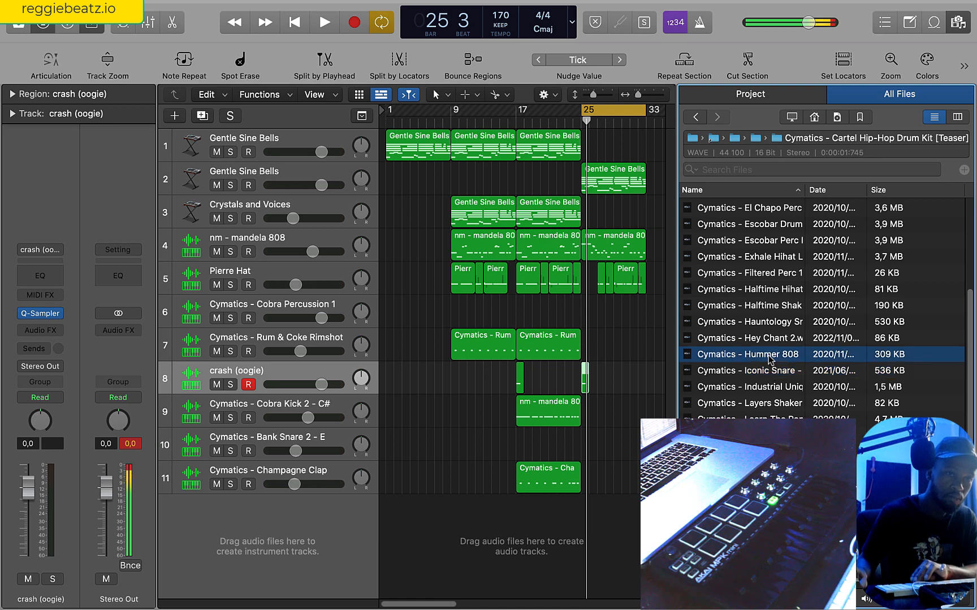
key("Up")
key("Up")
key("Up")
key("Up")
key("Up")
key("Up")
key("Up")
key("Up")
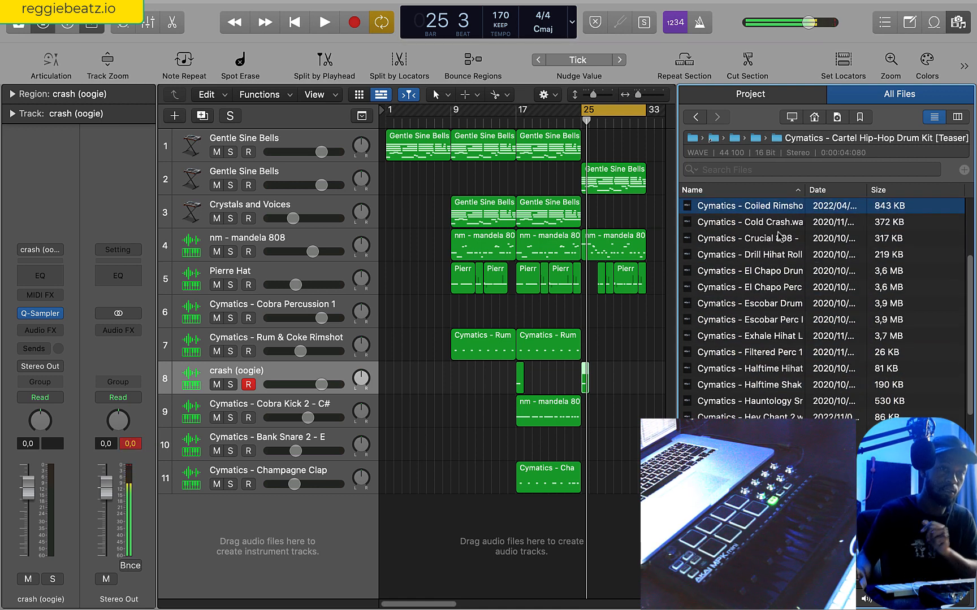
Create a new Quick Sampler track from the Cymatics - Coiled Rimshot sample and close the sampler window.
left_click_drag(772, 212, 263, 486)
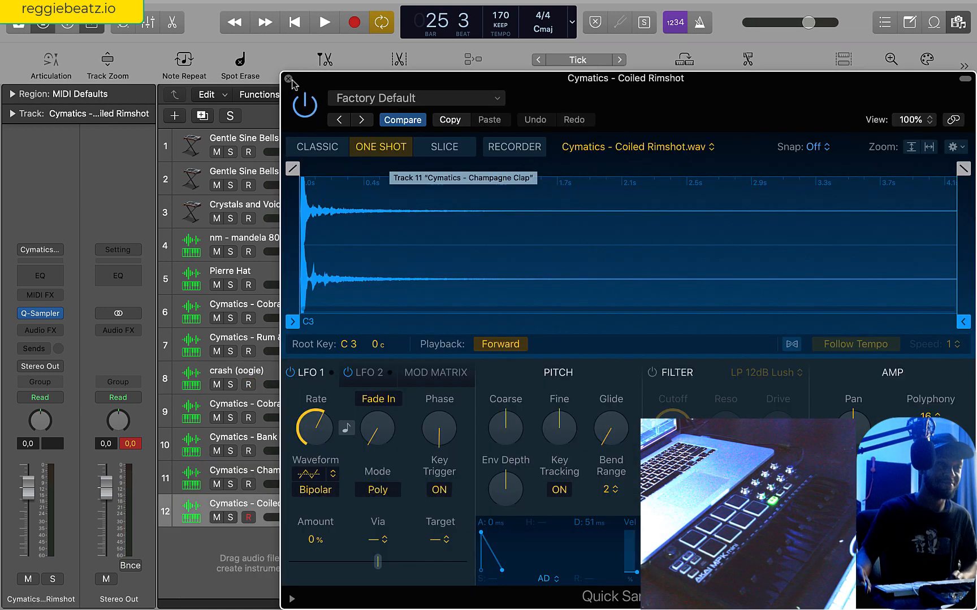
left_click(288, 78)
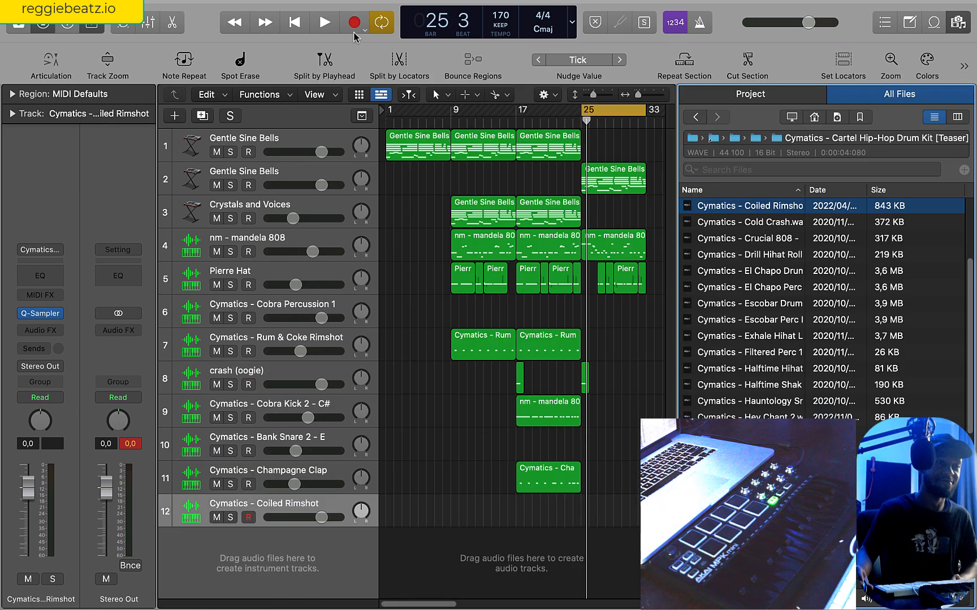
Record a two-hit Coiled Rimshot pattern over bars 25 and 26 and check its notes in the Piano Roll.
left_click(355, 23)
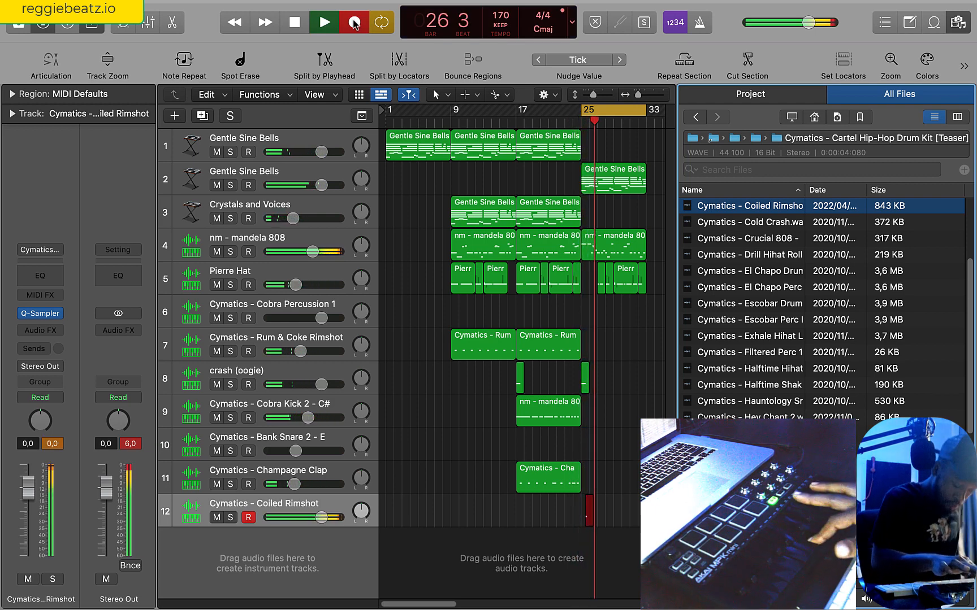
key("space")
key("super+4")
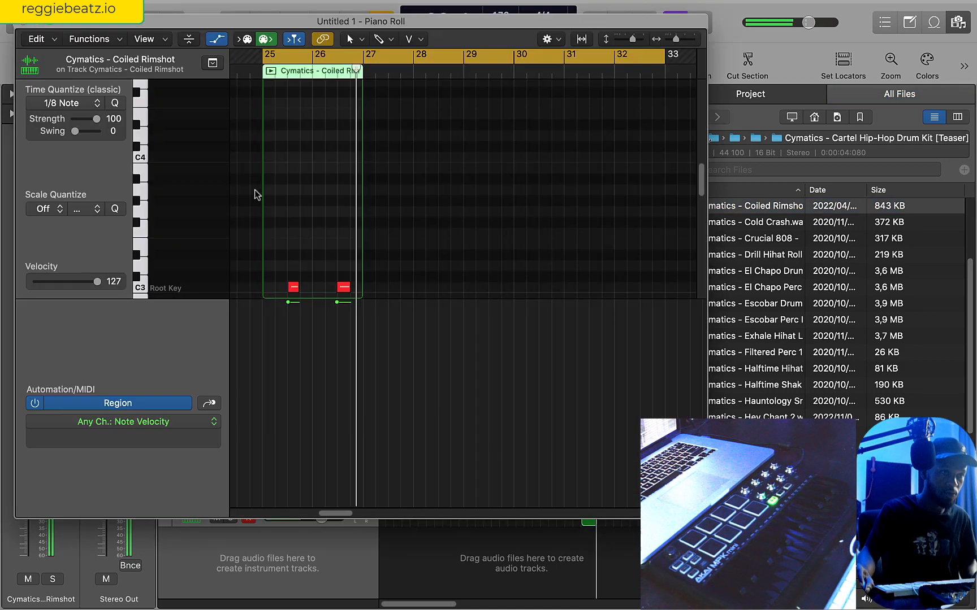
left_click(25, 30)
Lower the Coiled Rimshot track's volume to -3.3 dB and play the section from bar 25.
left_click_drag(316, 528, 309, 528)
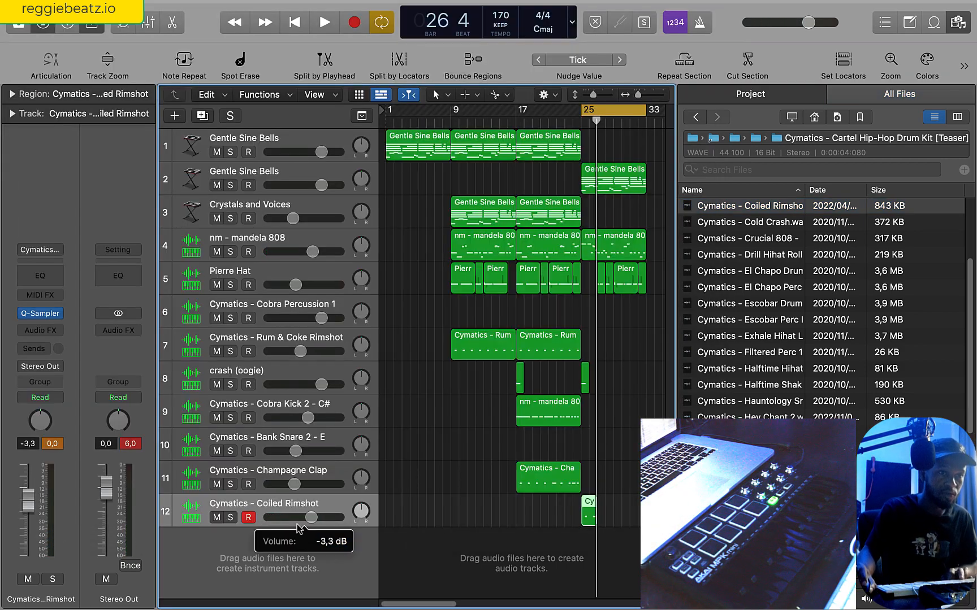
key("space")
key("space")
Copy the crash (oogie) region at bar 25 to bar 26.
left_click(584, 386)
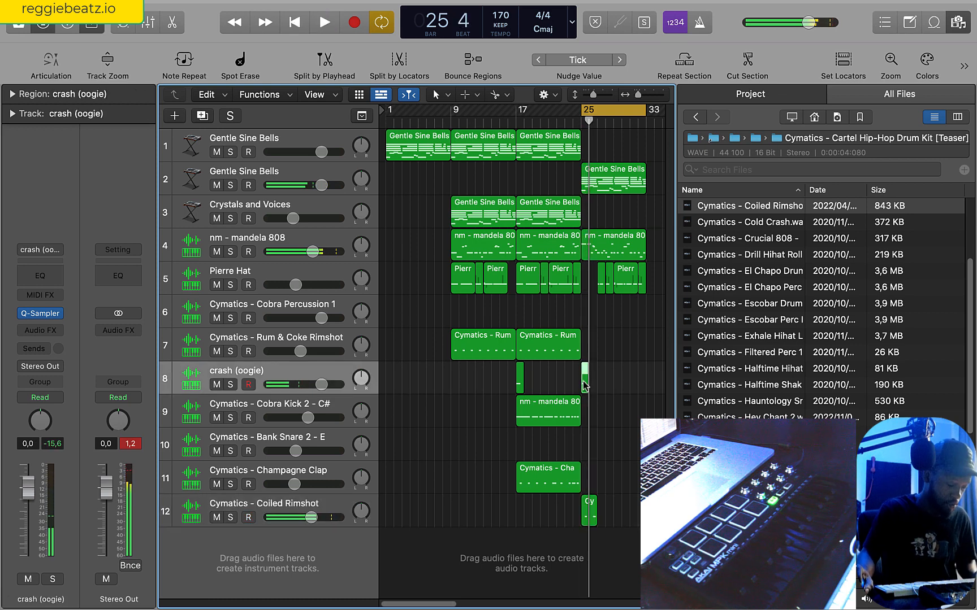
left_click_drag(584, 386, 593, 384)
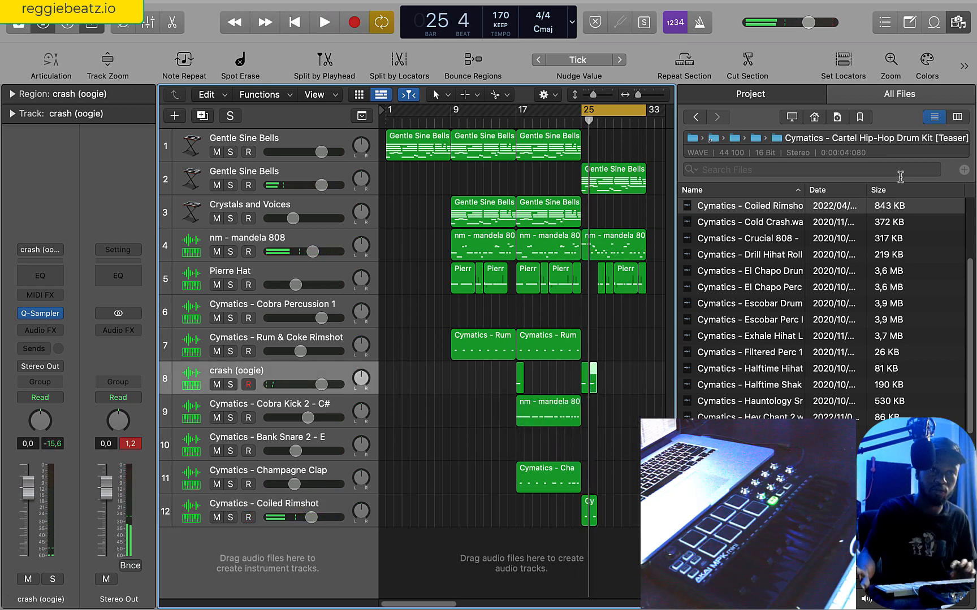
Browse the Drumkits bookmark to Cxdy, Cxdy Go To 2020, Snares and audition the snare samples.
left_click(752, 140)
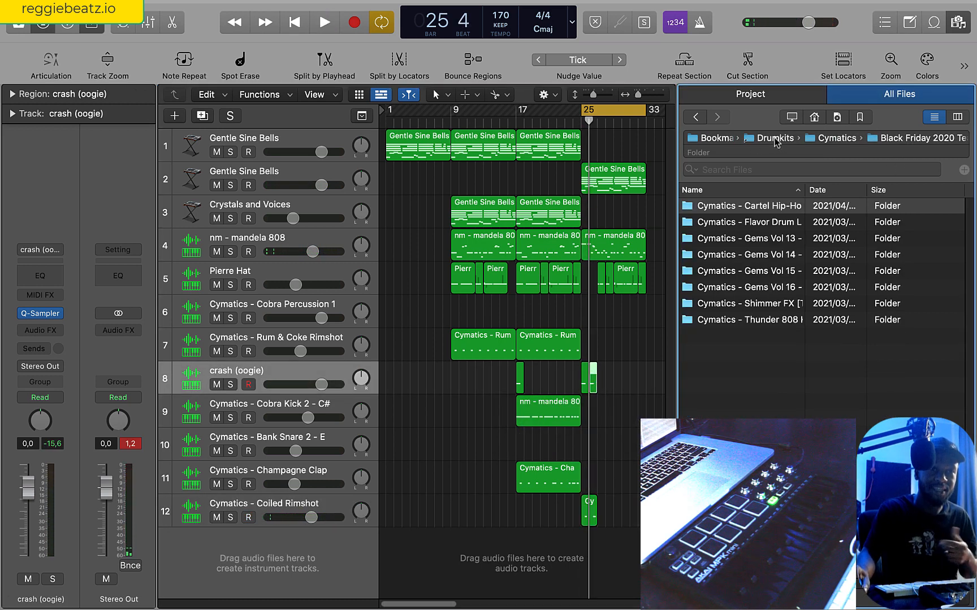
left_click(759, 139)
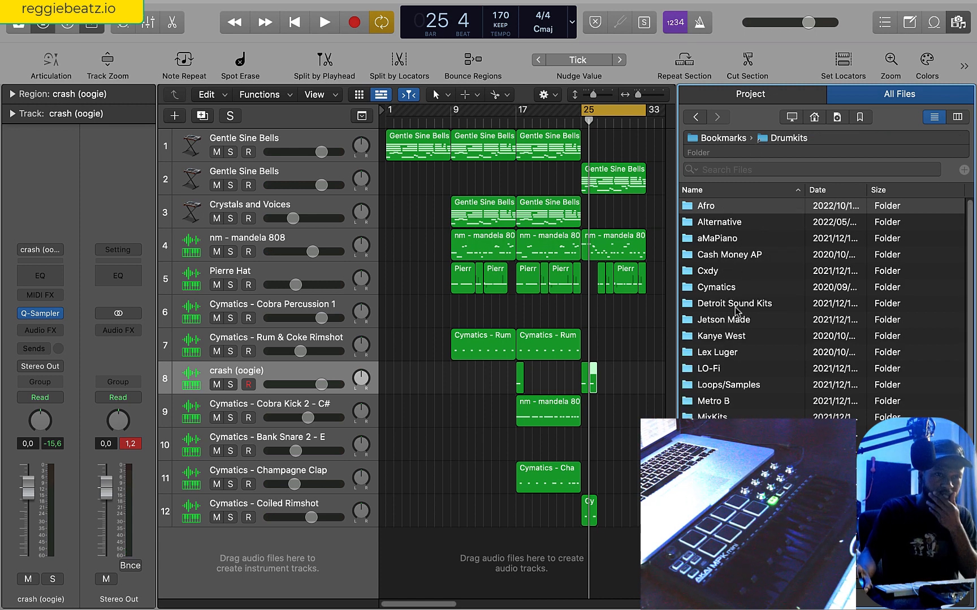
double_click(707, 271)
double_click(758, 240)
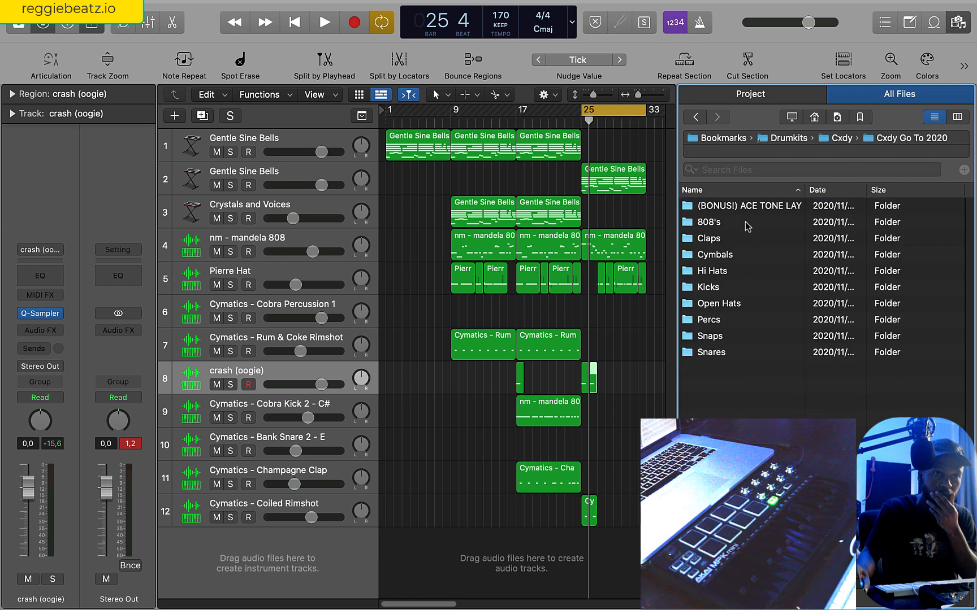
double_click(711, 353)
left_click(743, 305)
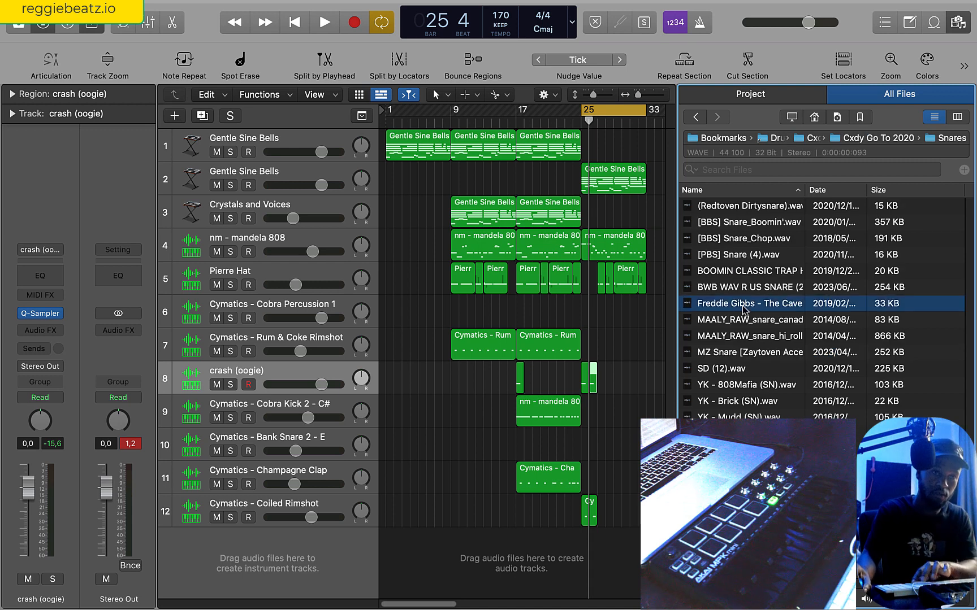
key("Down")
key("Down")
key("Down")
key("Down")
key("Down")
key("Down")
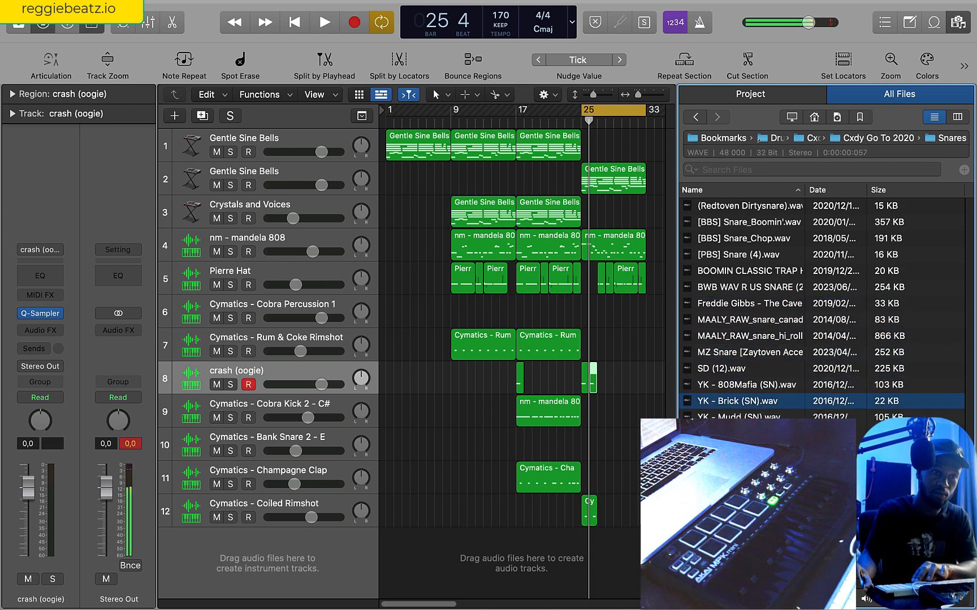
key("Down")
Create a Quick Sampler track from the YK - Thugga (SN) snare and try the sound over the section from bar 25.
left_click_drag(727, 435, 259, 480)
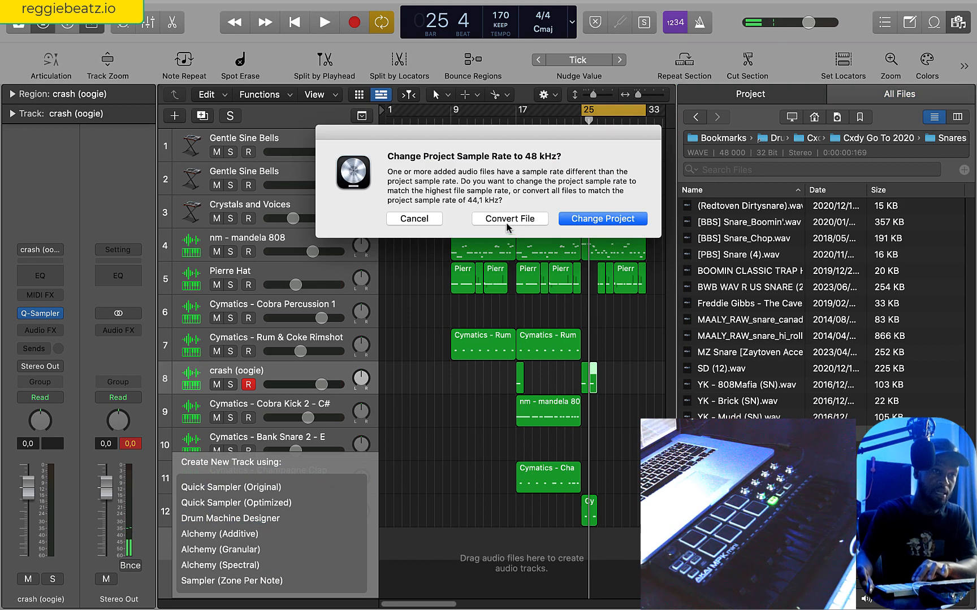
left_click(424, 227)
left_click_drag(706, 435, 236, 492)
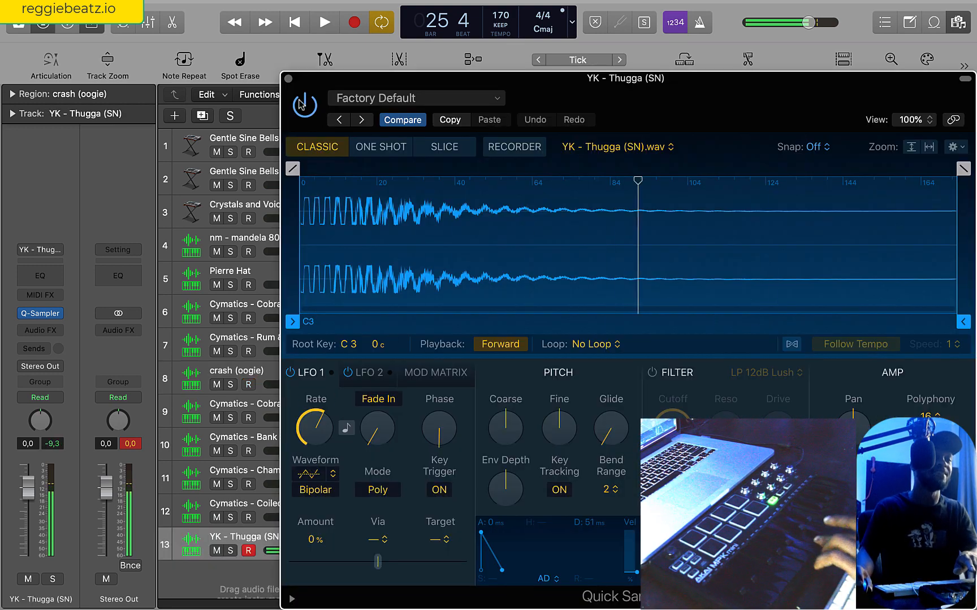
key("super+w")
key("space")
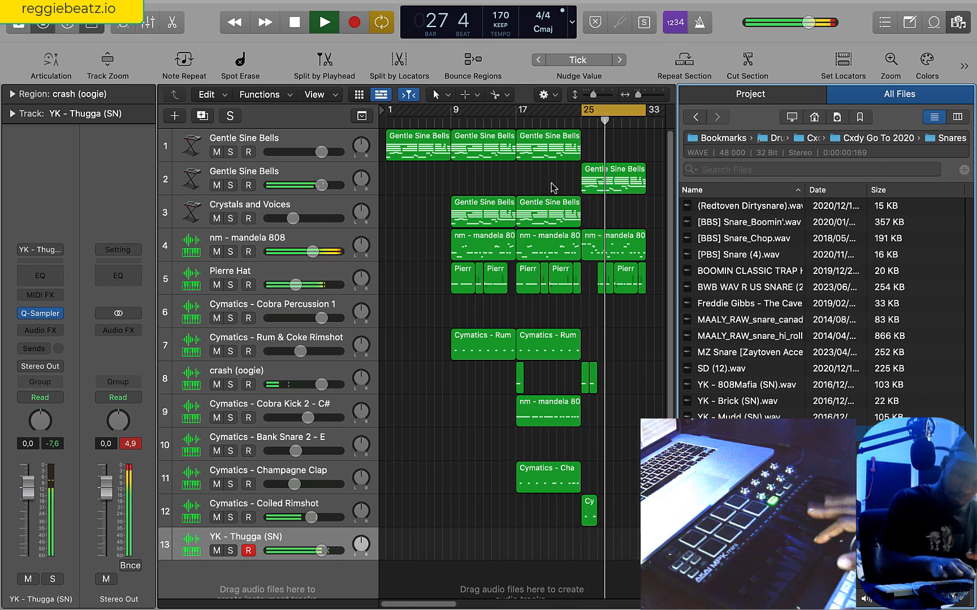
key("space")
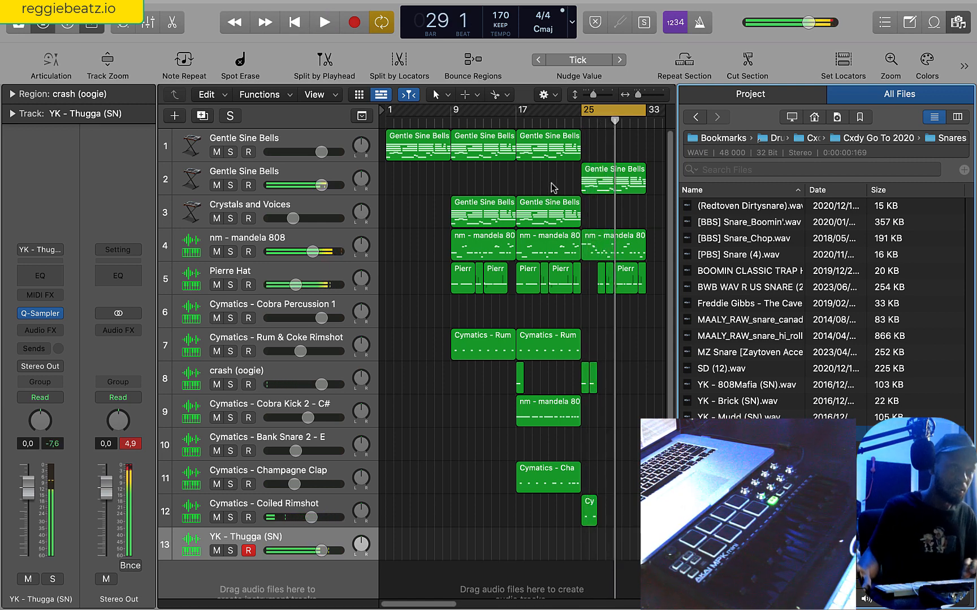
Record a YK - Thugga (SN) snare pattern from bar 27 to bar 33 and select all its notes in the Piano Roll.
left_click(348, 25)
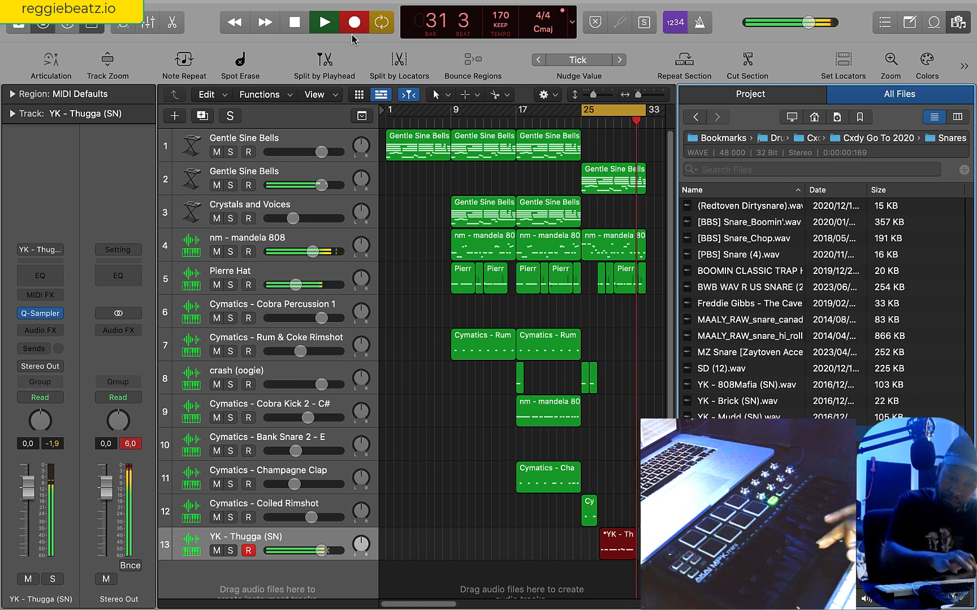
key("space")
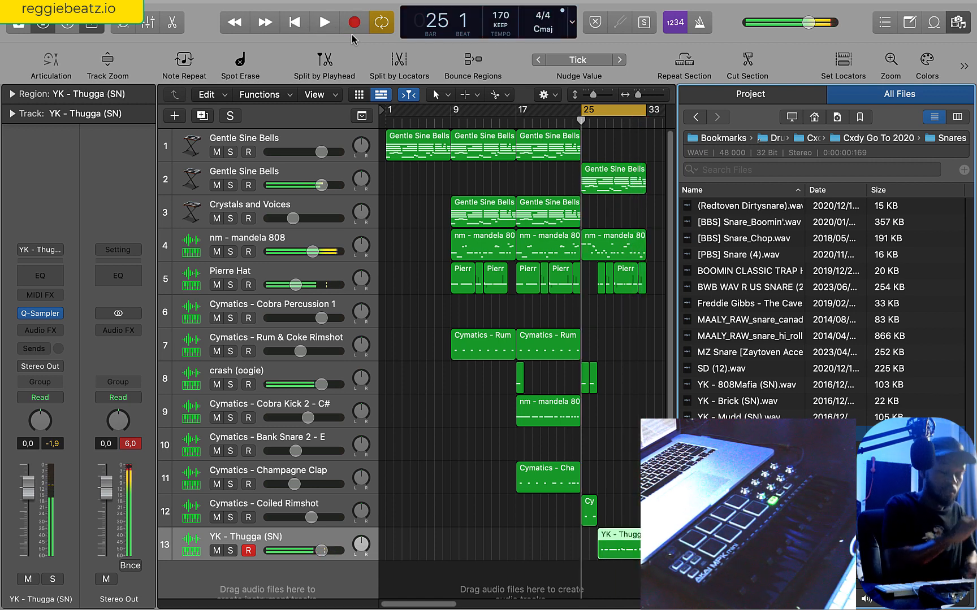
key("super+4")
key("super+a")
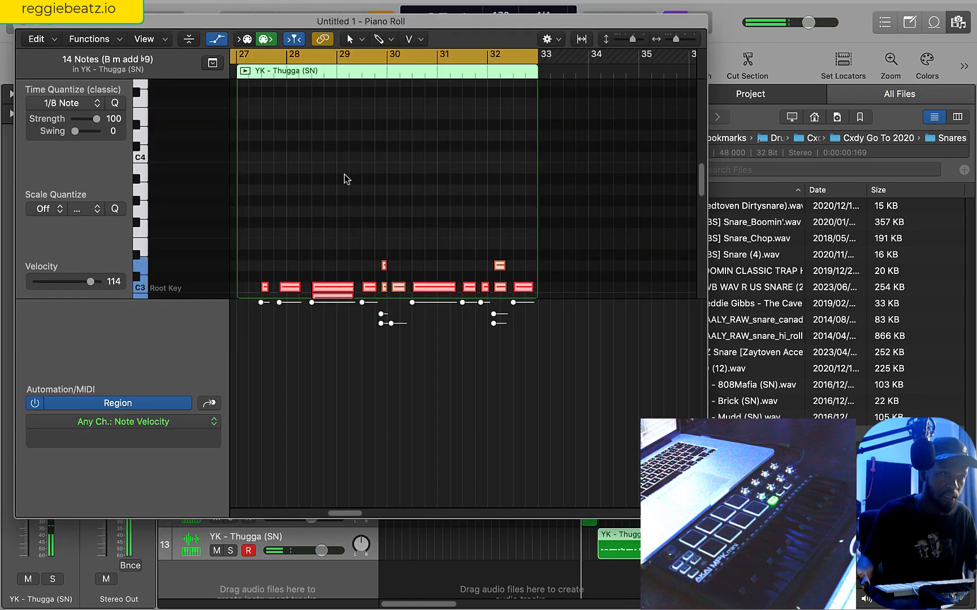
Play the section from bar 25, close the Piano Roll and lower the YK - Thugga (SN) track's volume to -2.3 dB.
key("space")
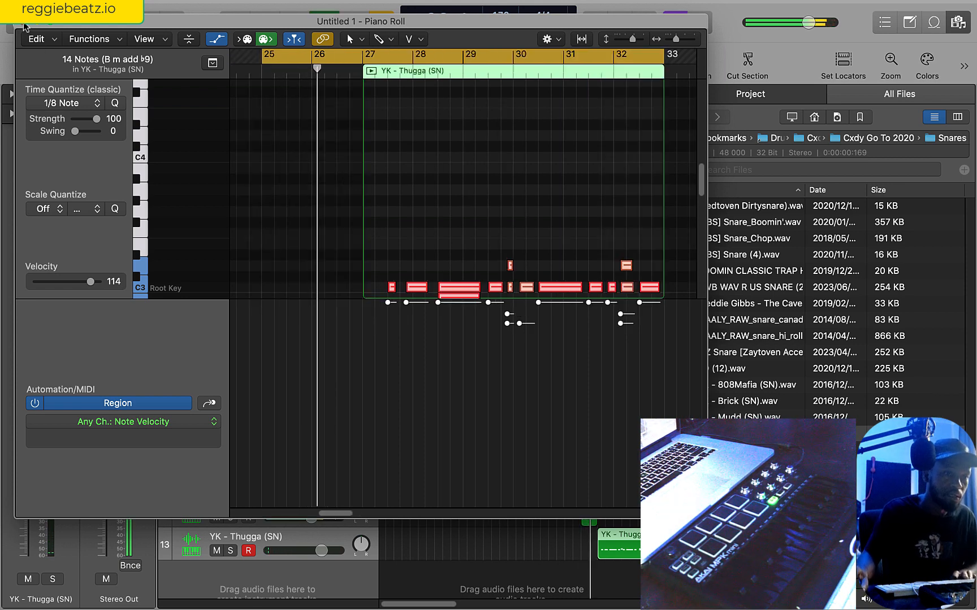
key("super+w")
left_click_drag(321, 551, 314, 551)
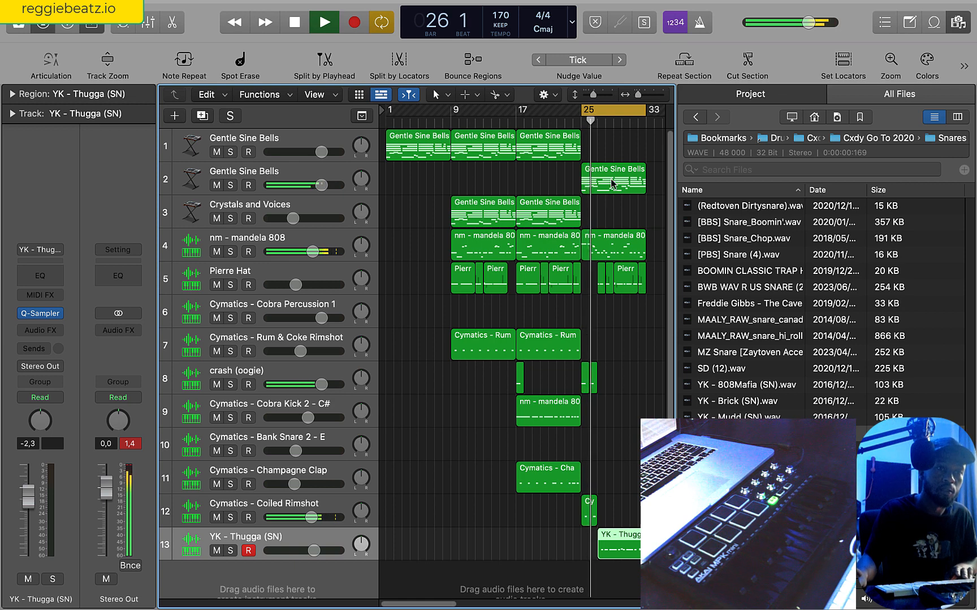
Copy the nm - mandela 808 region at bar 25 to the Cymatics - Cobra Kick 2 track and trim its start to bar 27.
key("space")
left_click(610, 246)
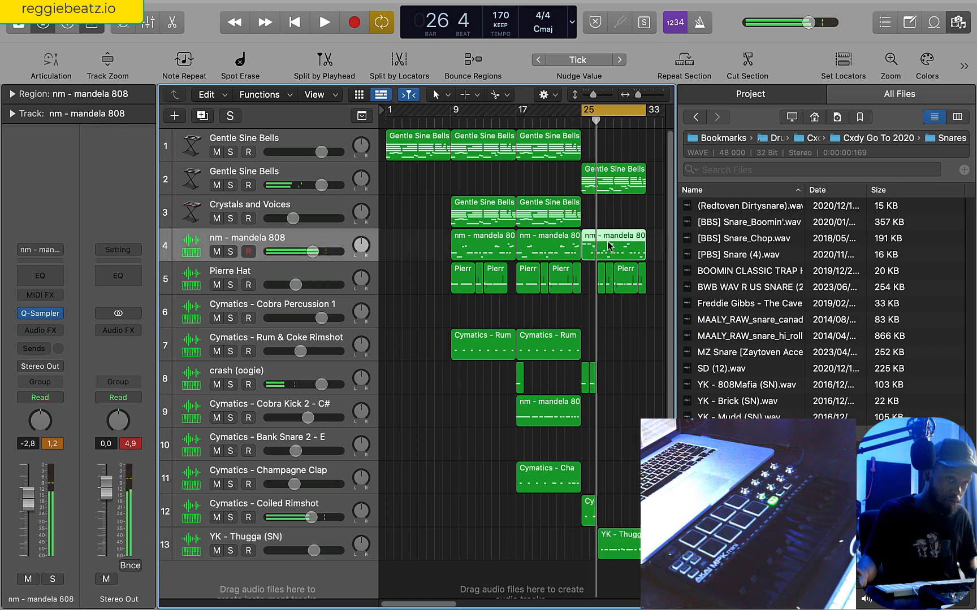
left_click_drag(602, 245, 601, 421)
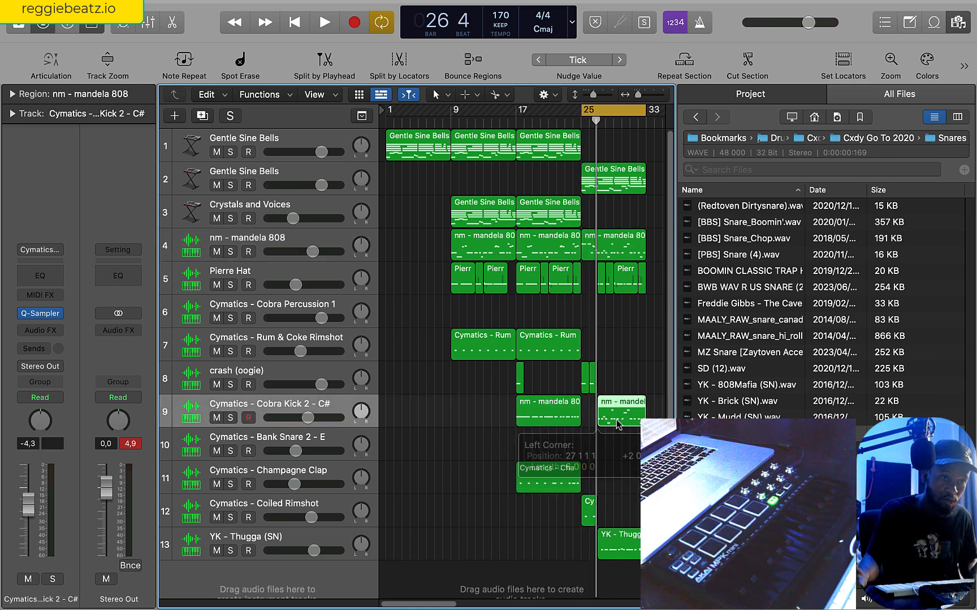
Delete the short note just above C3 in bar 27 of the copied kick region.
double_click(617, 420)
scroll(338, 222, "down", 3)
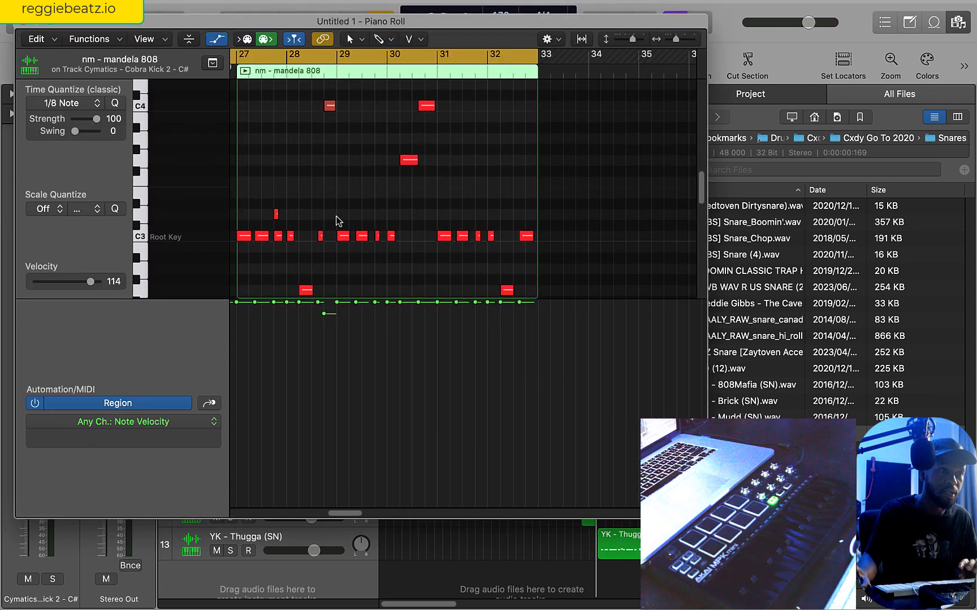
left_click(135, 219)
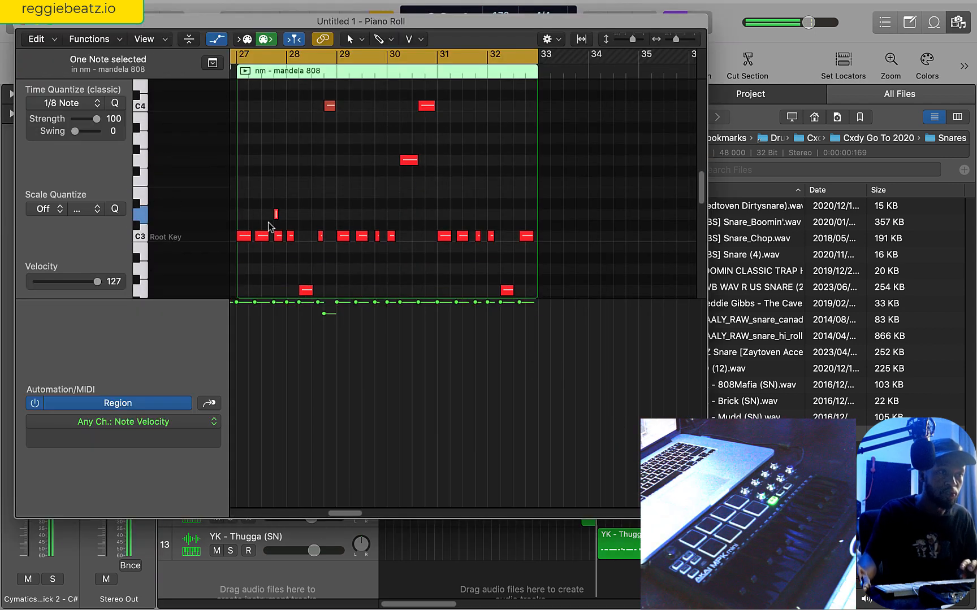
key("Delete")
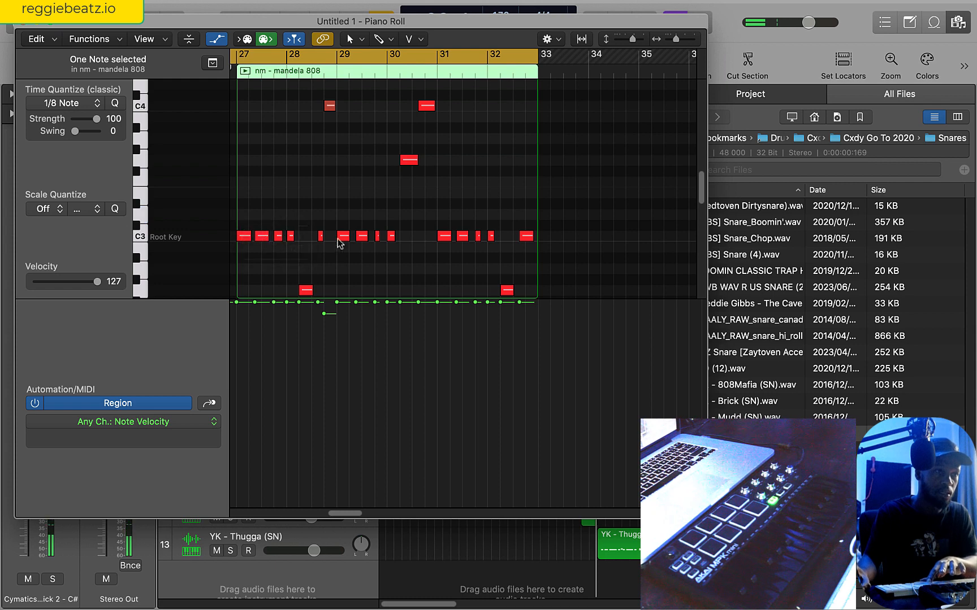
Move all remaining kick notes above or below C3 onto C3, then close the Piano Roll and play the section.
scroll(338, 242, "down", 1)
left_click_drag(305, 263, 305, 209)
scroll(234, 183, "up", 1)
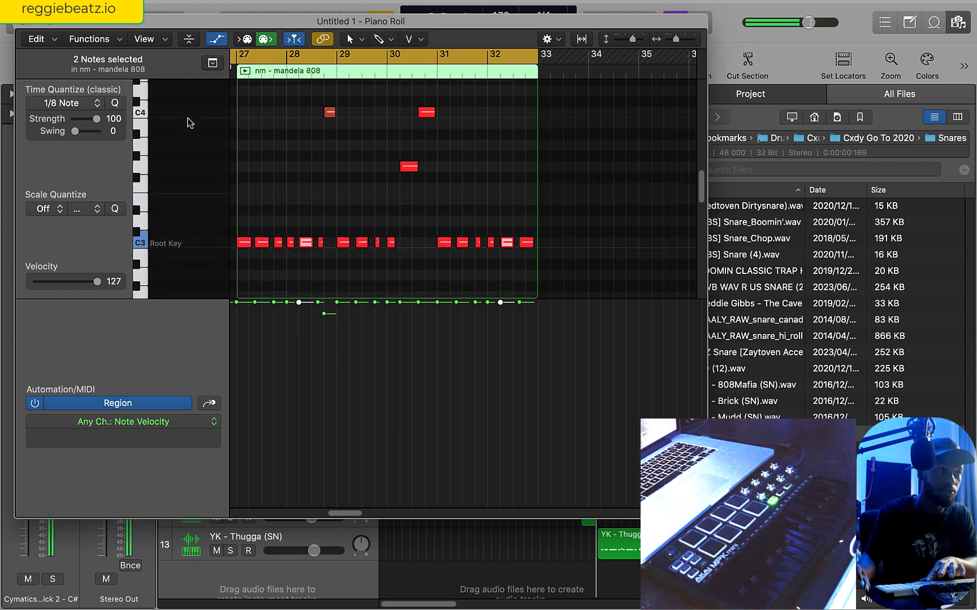
left_click_drag(328, 115, 328, 247)
left_click(141, 167)
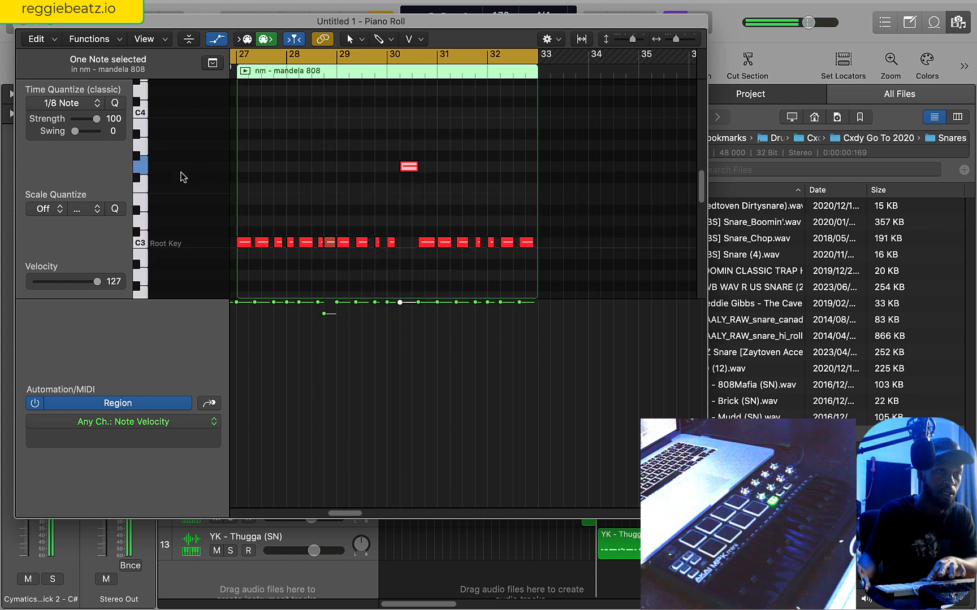
left_click_drag(408, 170, 408, 243)
key("space")
left_click(23, 22)
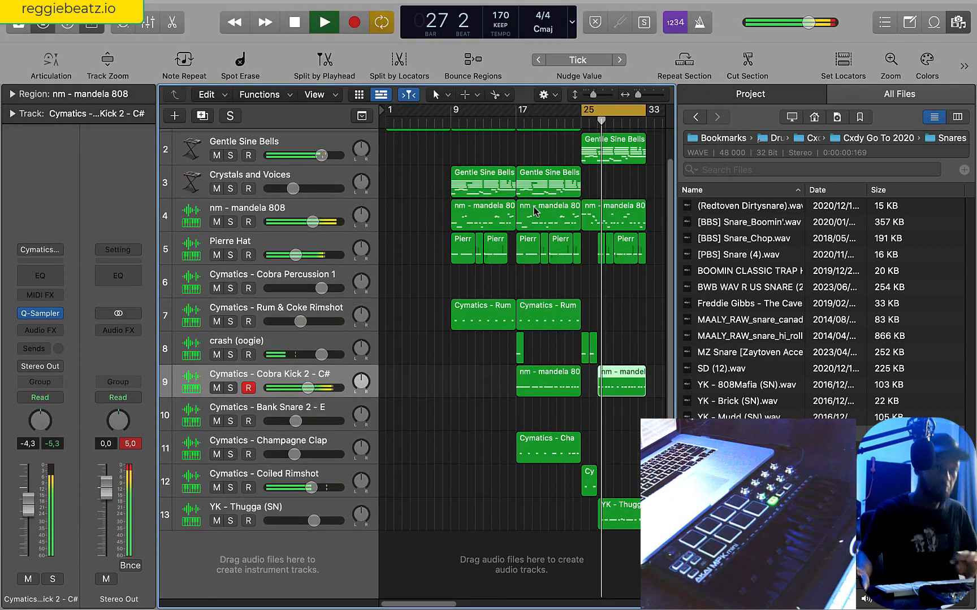
key("space")
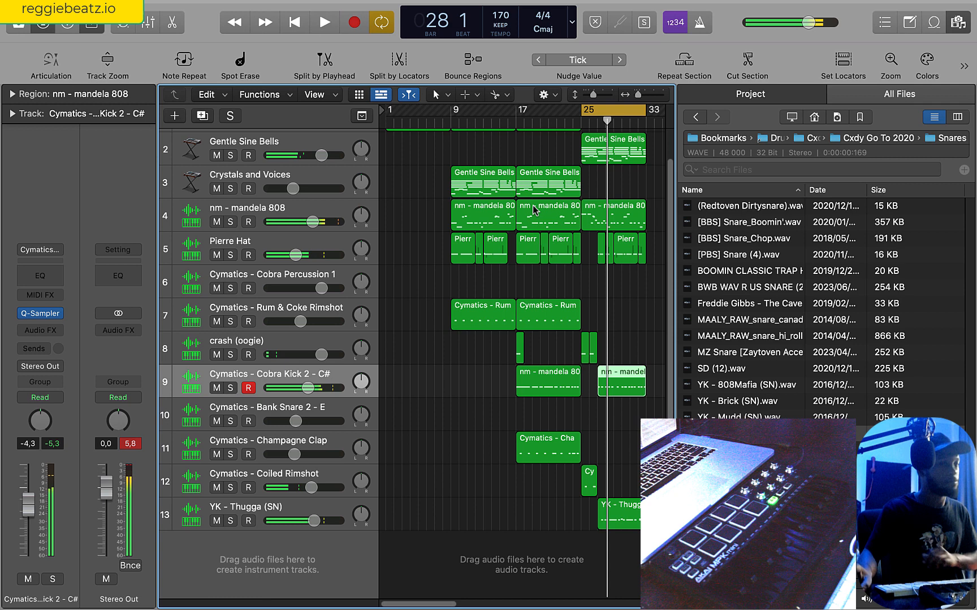
Copy the Cymatics - Rum & Coke Rimshot and Champagne Clap regions to bar 27, ending at bar 33, and play the section.
left_click(567, 314)
left_click_drag(567, 314, 599, 320)
left_click(554, 458)
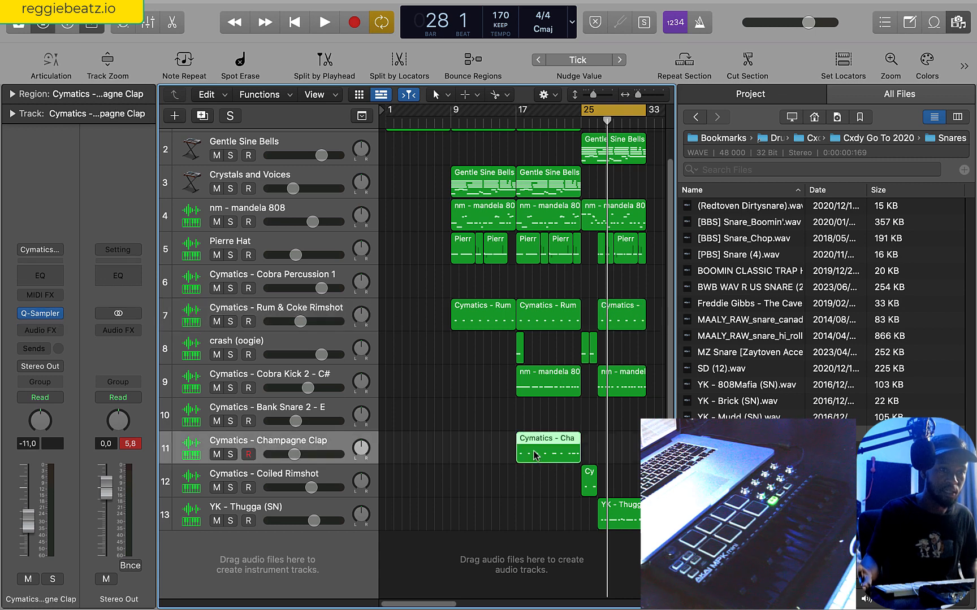
left_click_drag(554, 458, 599, 452)
key("space")
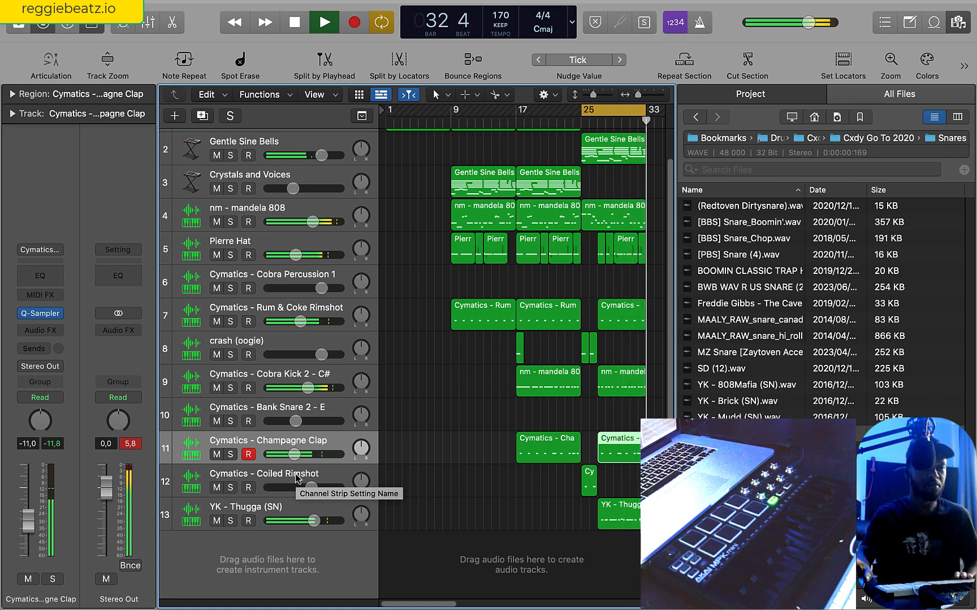
Extend the cycle range to bars 1 to 33 and lower the Cymatics - Champagne Clap track's volume to -12.2 dB during playback.
key("space")
left_click_drag(579, 110, 300, 192)
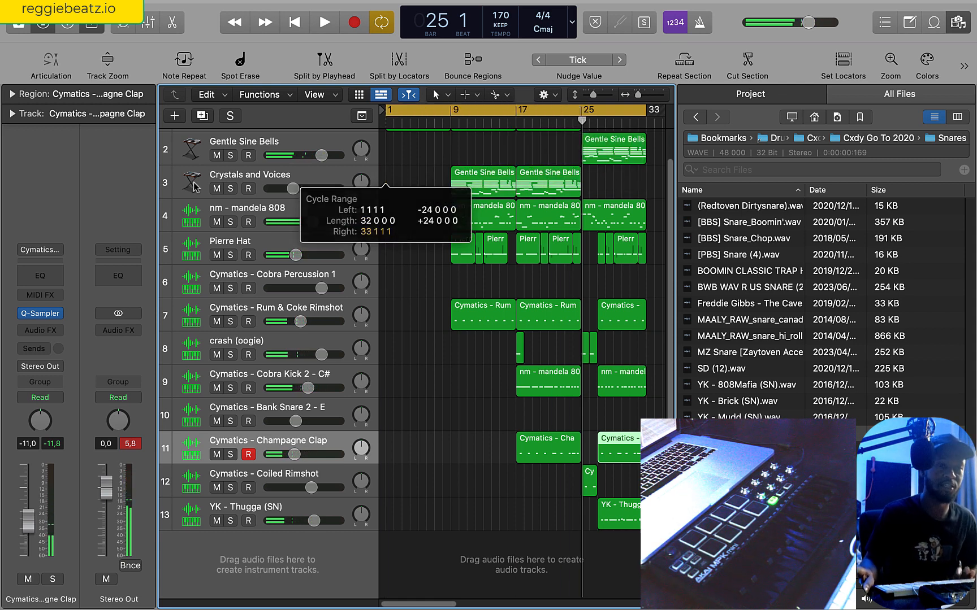
key("space")
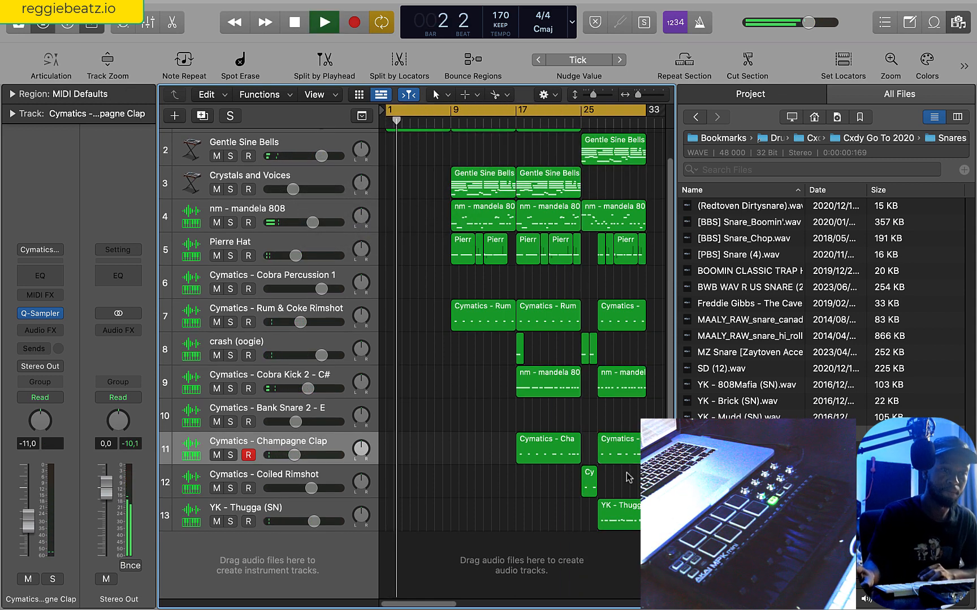
left_click_drag(294, 455, 298, 462)
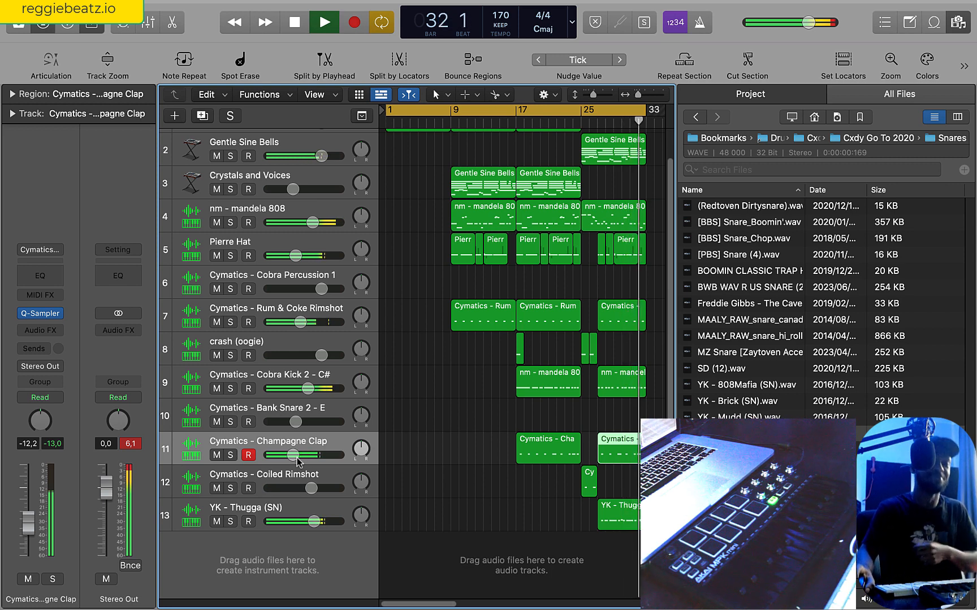
With cycling off and the file browser hidden, copy 12 regions of the bar 25 section to the section at bar 33 and play the copies.
left_click(574, 116)
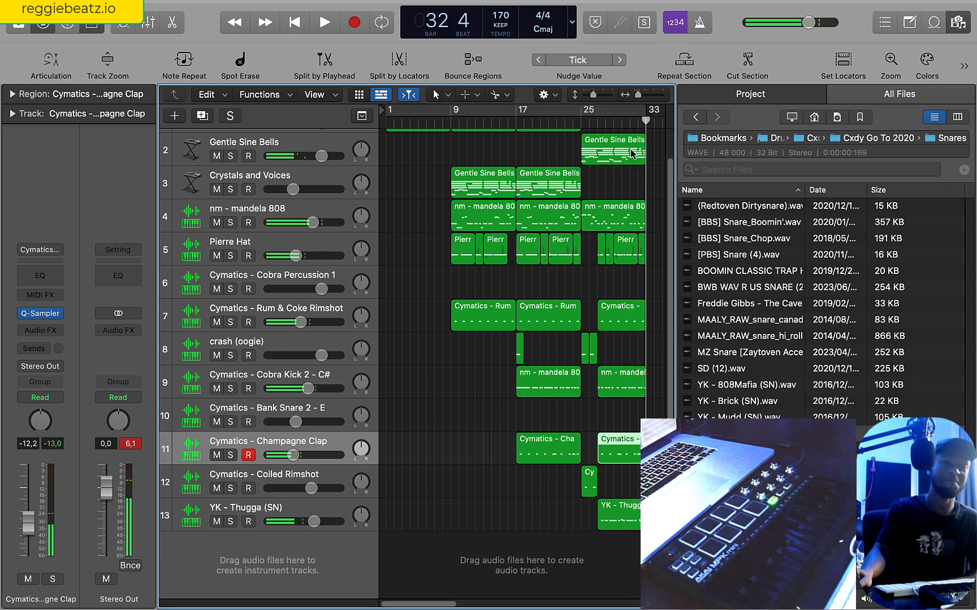
left_click(959, 23)
left_click_drag(672, 145, 592, 528)
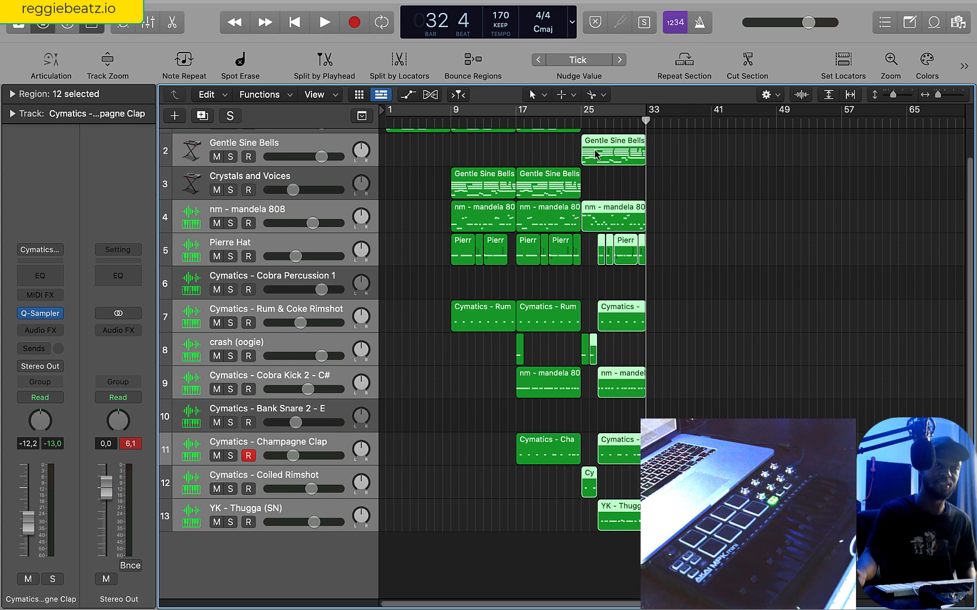
left_click_drag(595, 154, 672, 160)
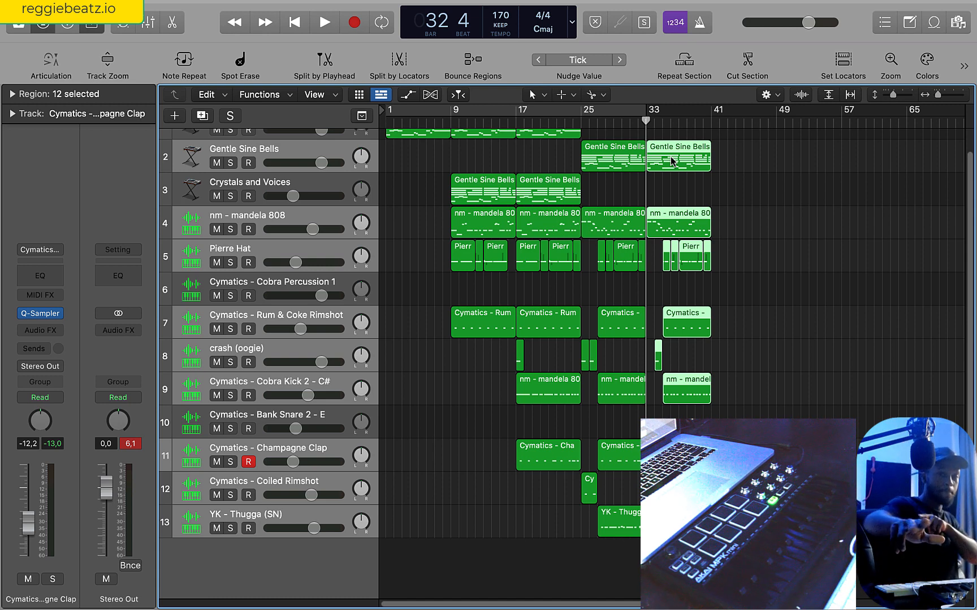
key("space")
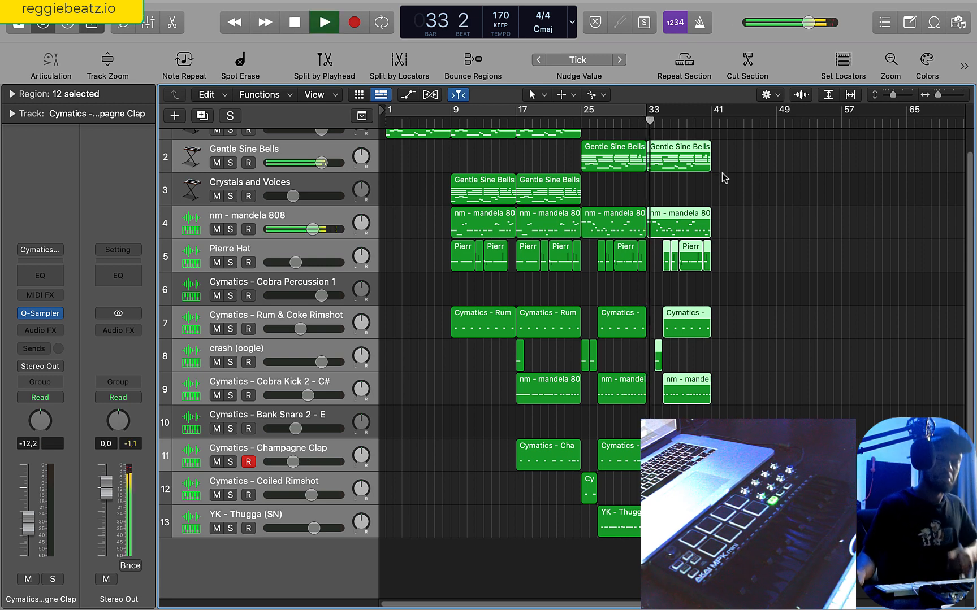